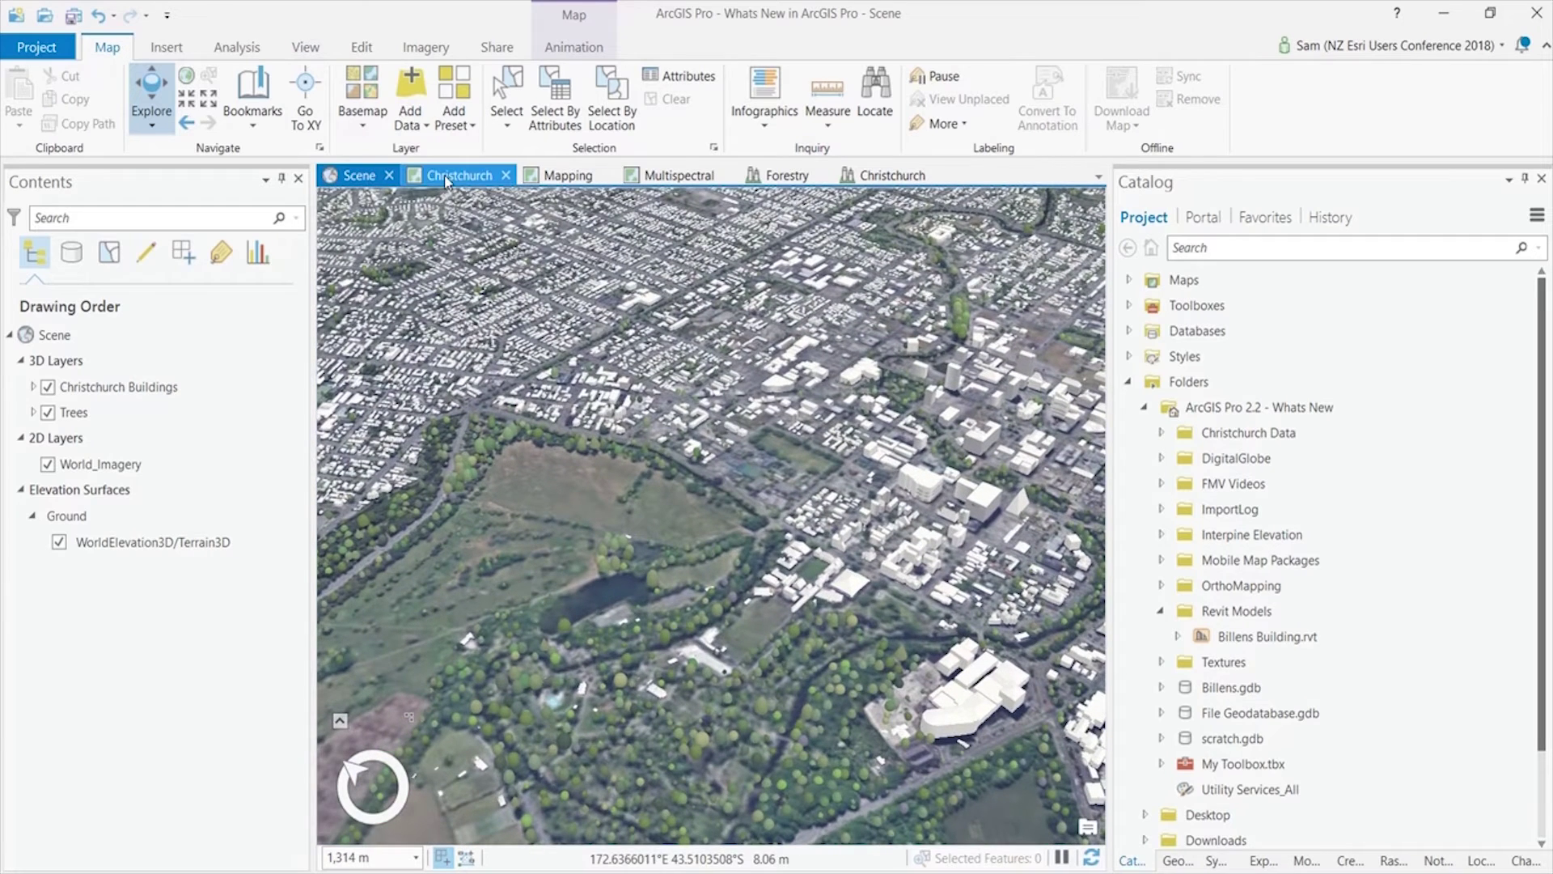
{"action": "left_click", "coordinate": [446, 178]}
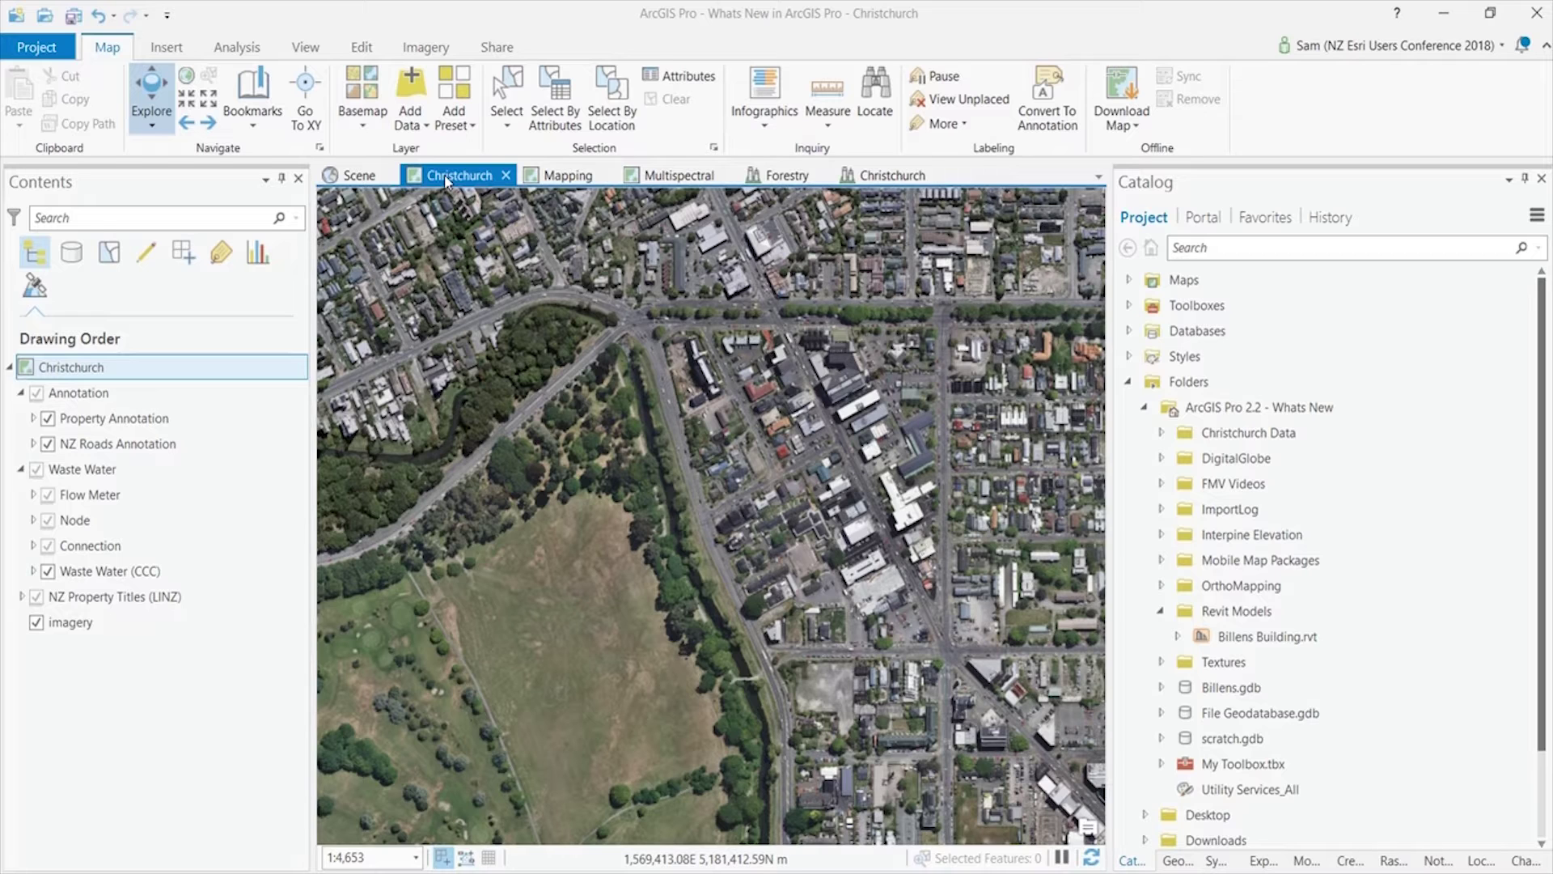
{"action": "left_click", "coordinate": [864, 98]}
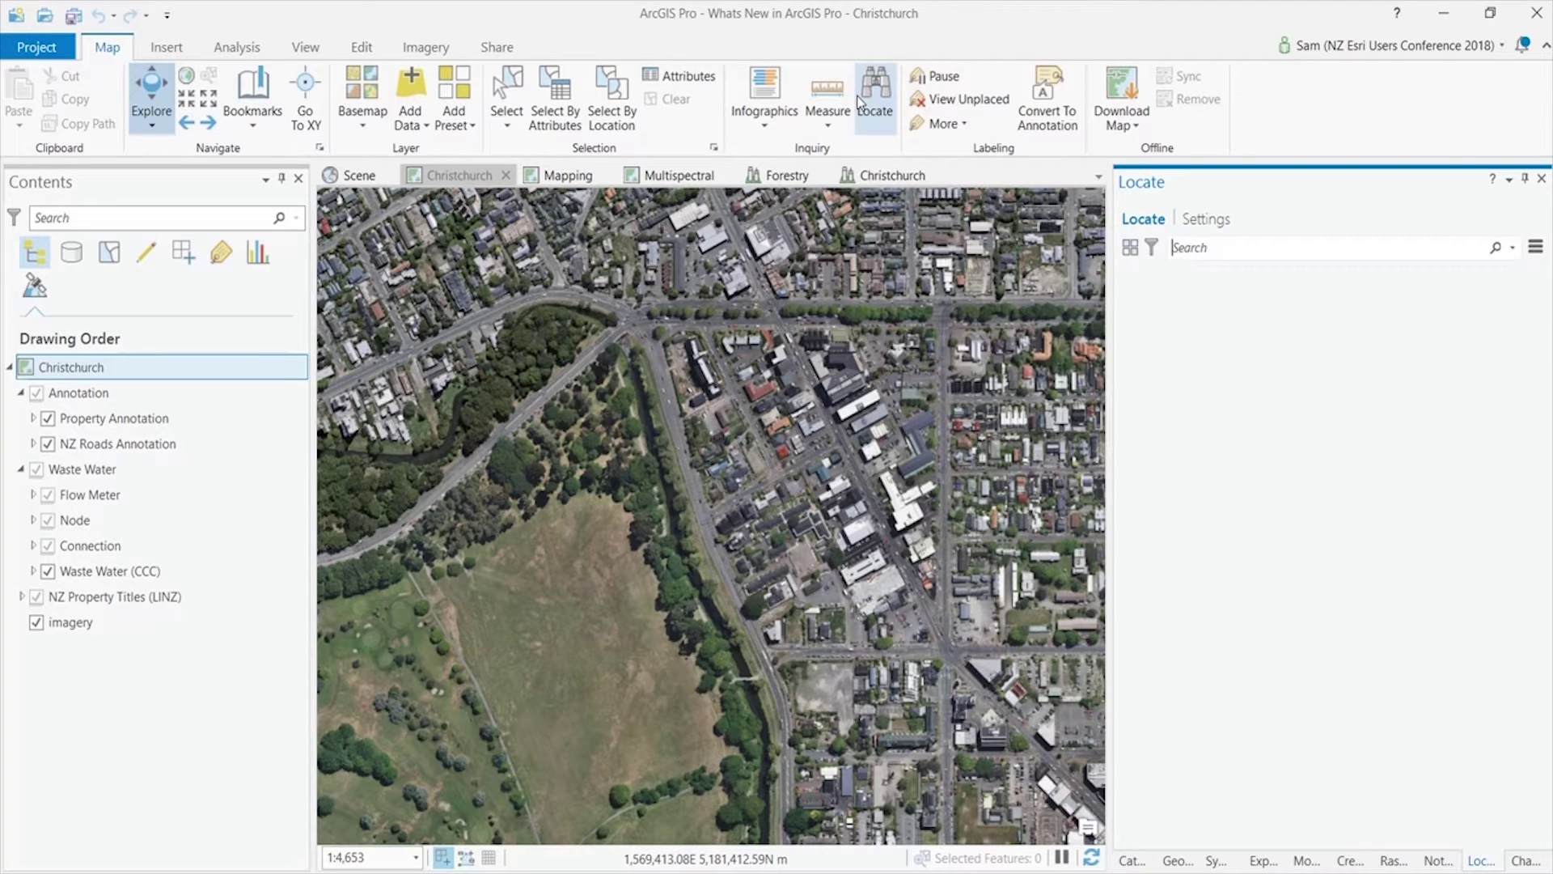
{"action": "type", "text": "52 Gracefield Ave"}
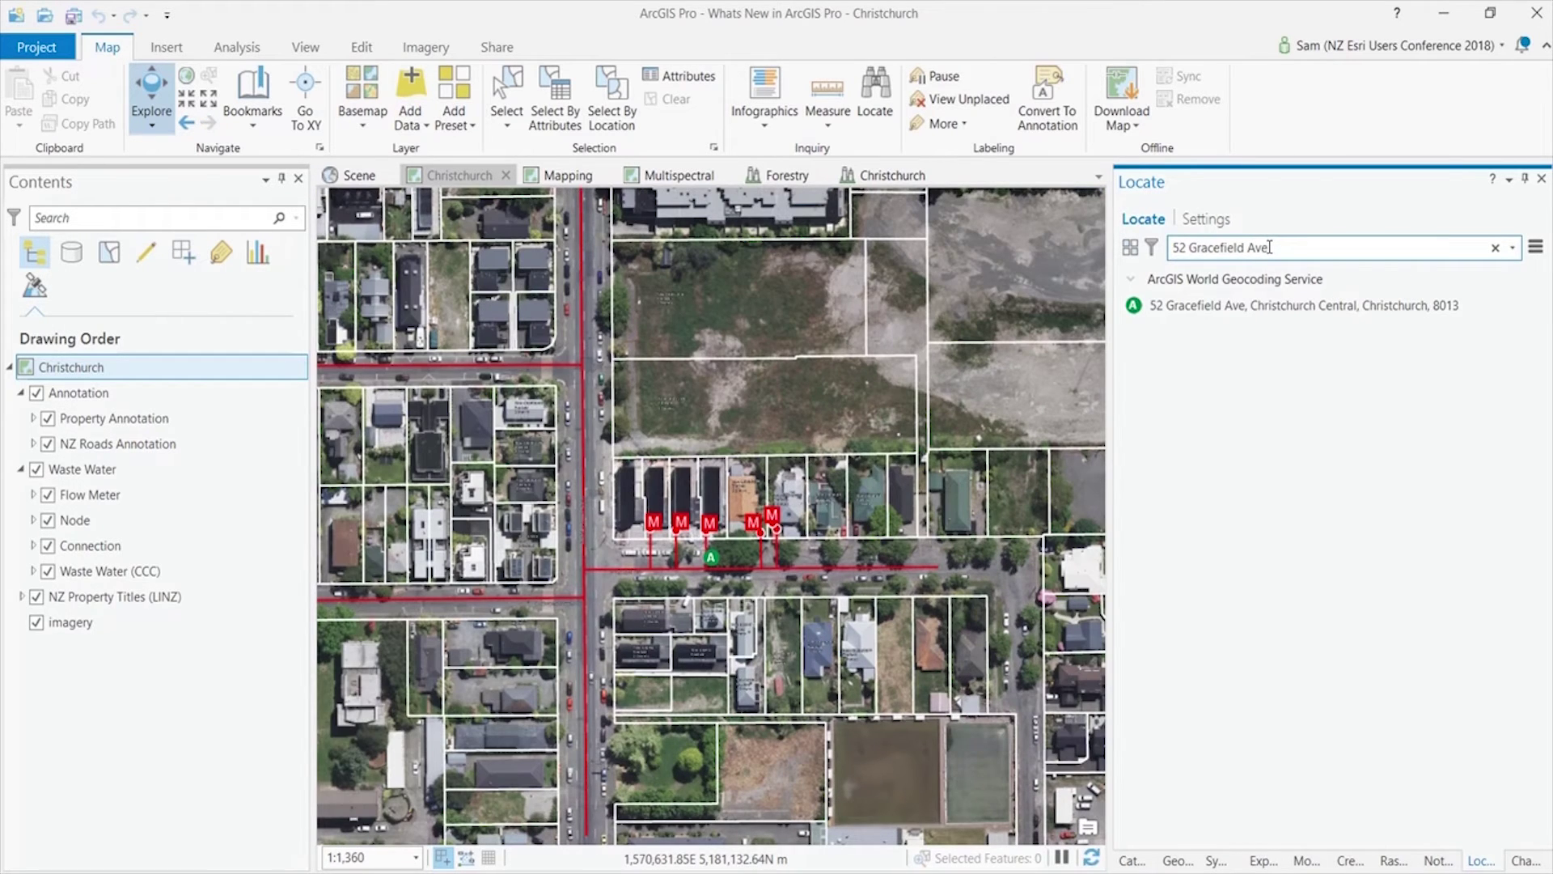
Switch Locate to Layer Search (Contains) and rerun the CV2468 search to find the Flow Meter.
{"action": "left_click", "coordinate": [1154, 247]}
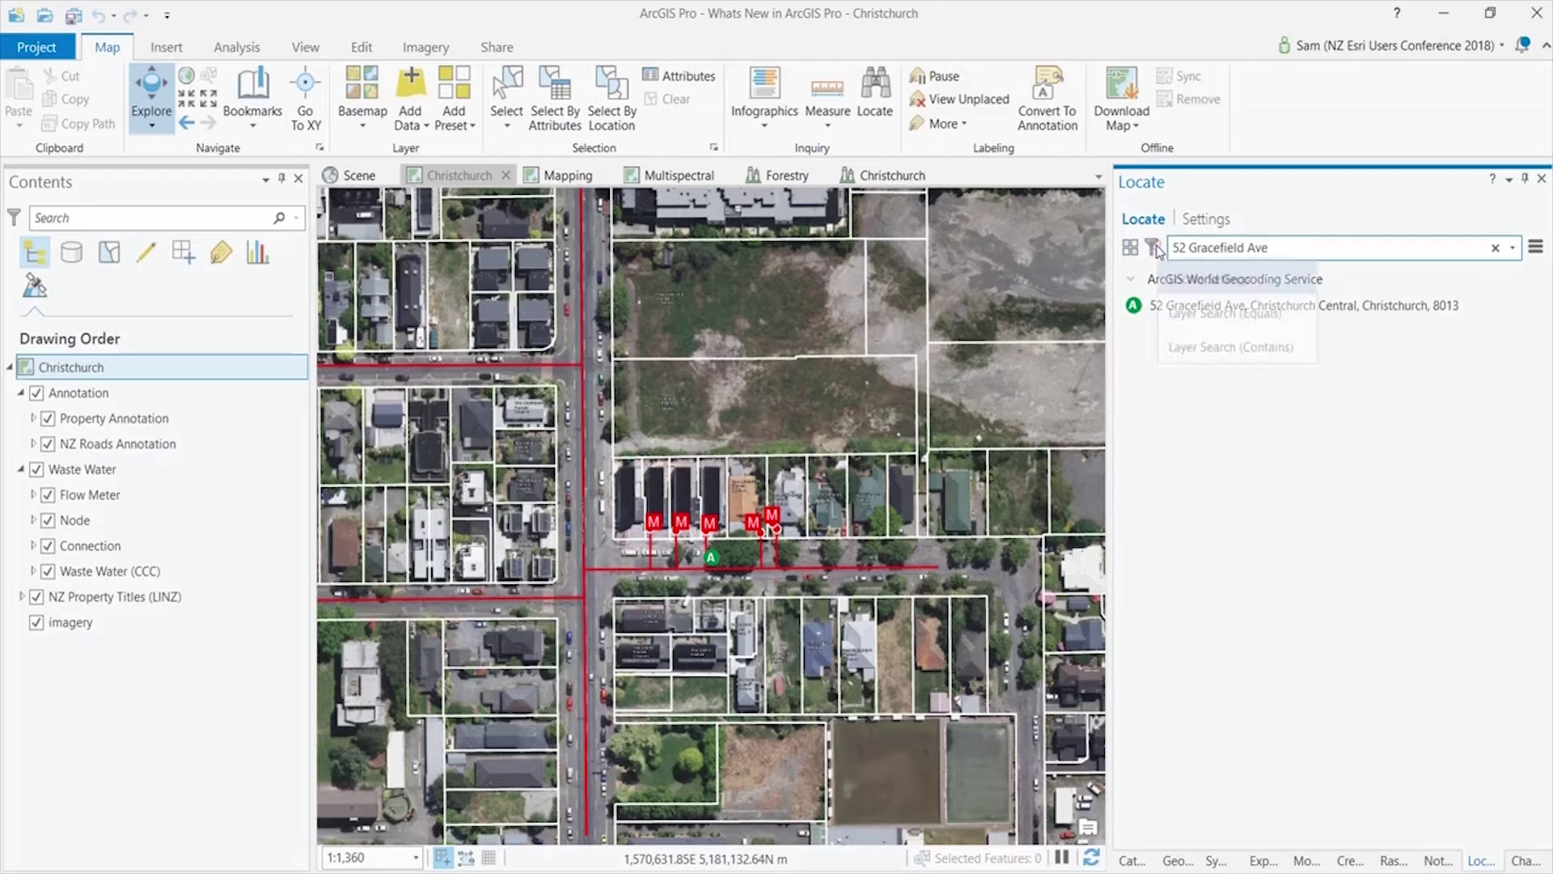
{"action": "left_click", "coordinate": [1200, 346]}
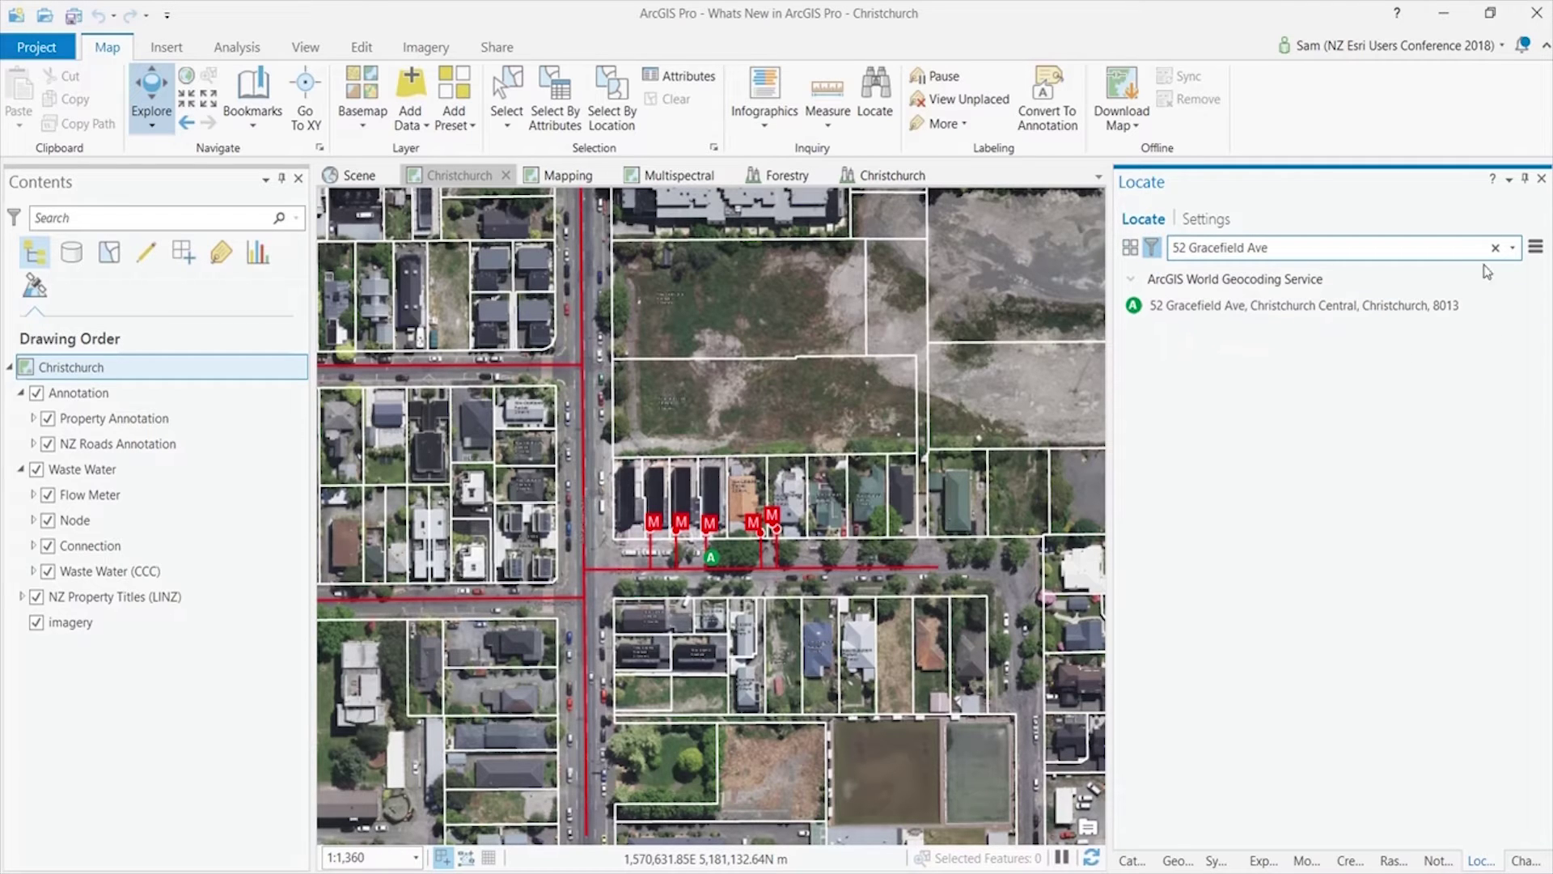
{"action": "left_click", "coordinate": [1510, 252]}
{"action": "left_click", "coordinate": [1479, 321]}
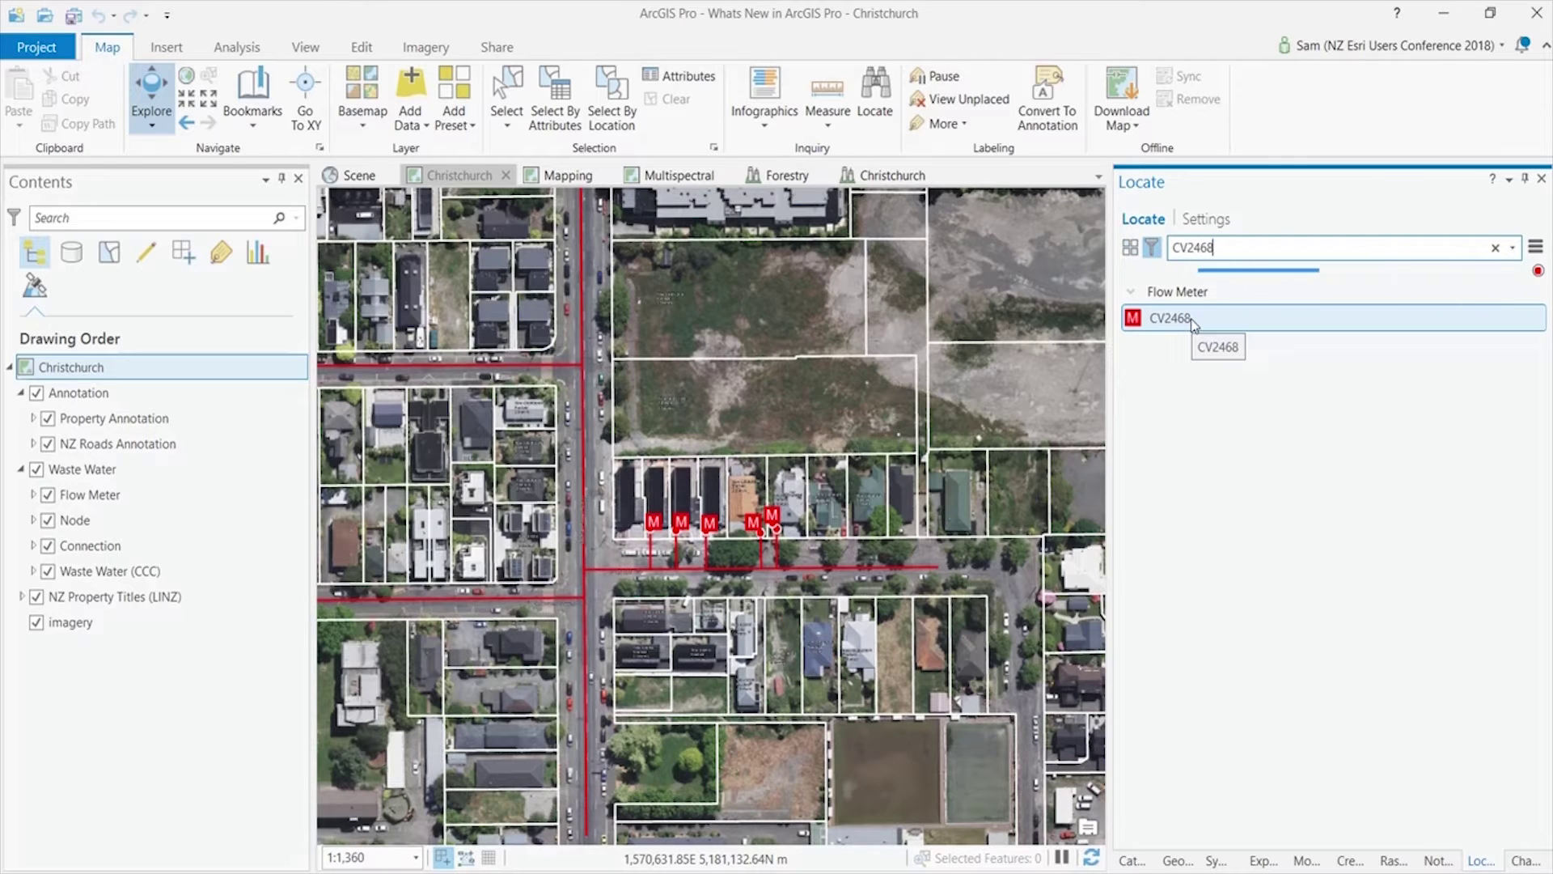
Flash and pan to the entered XY location, zoom in on the flow meters, and reopen the Catalog.
{"action": "left_click", "coordinate": [305, 101]}
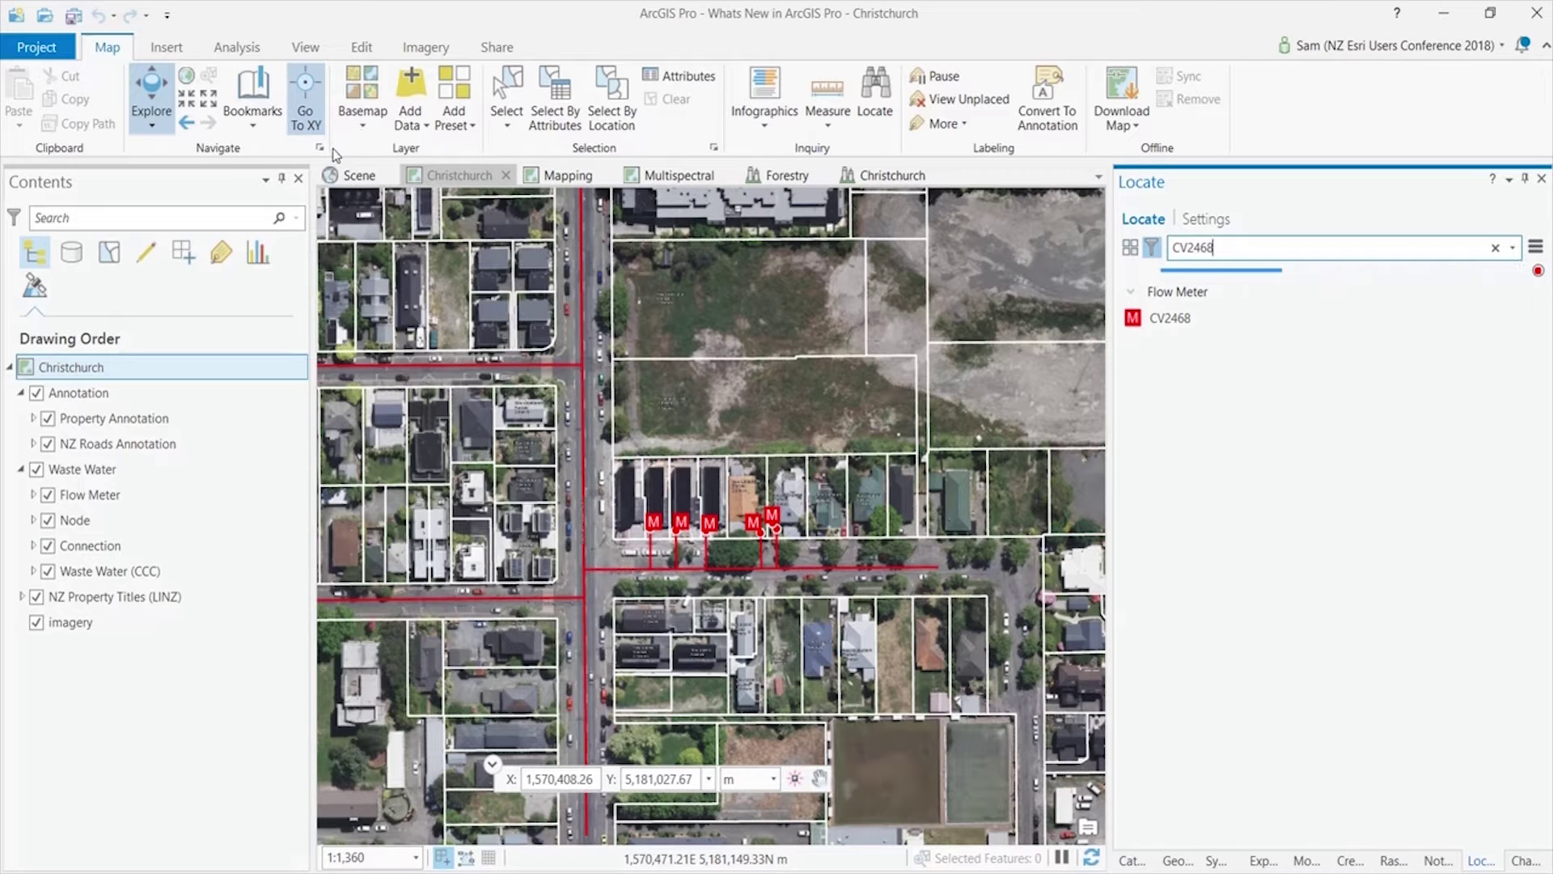
{"action": "left_click", "coordinate": [794, 778]}
{"action": "left_click", "coordinate": [819, 778]}
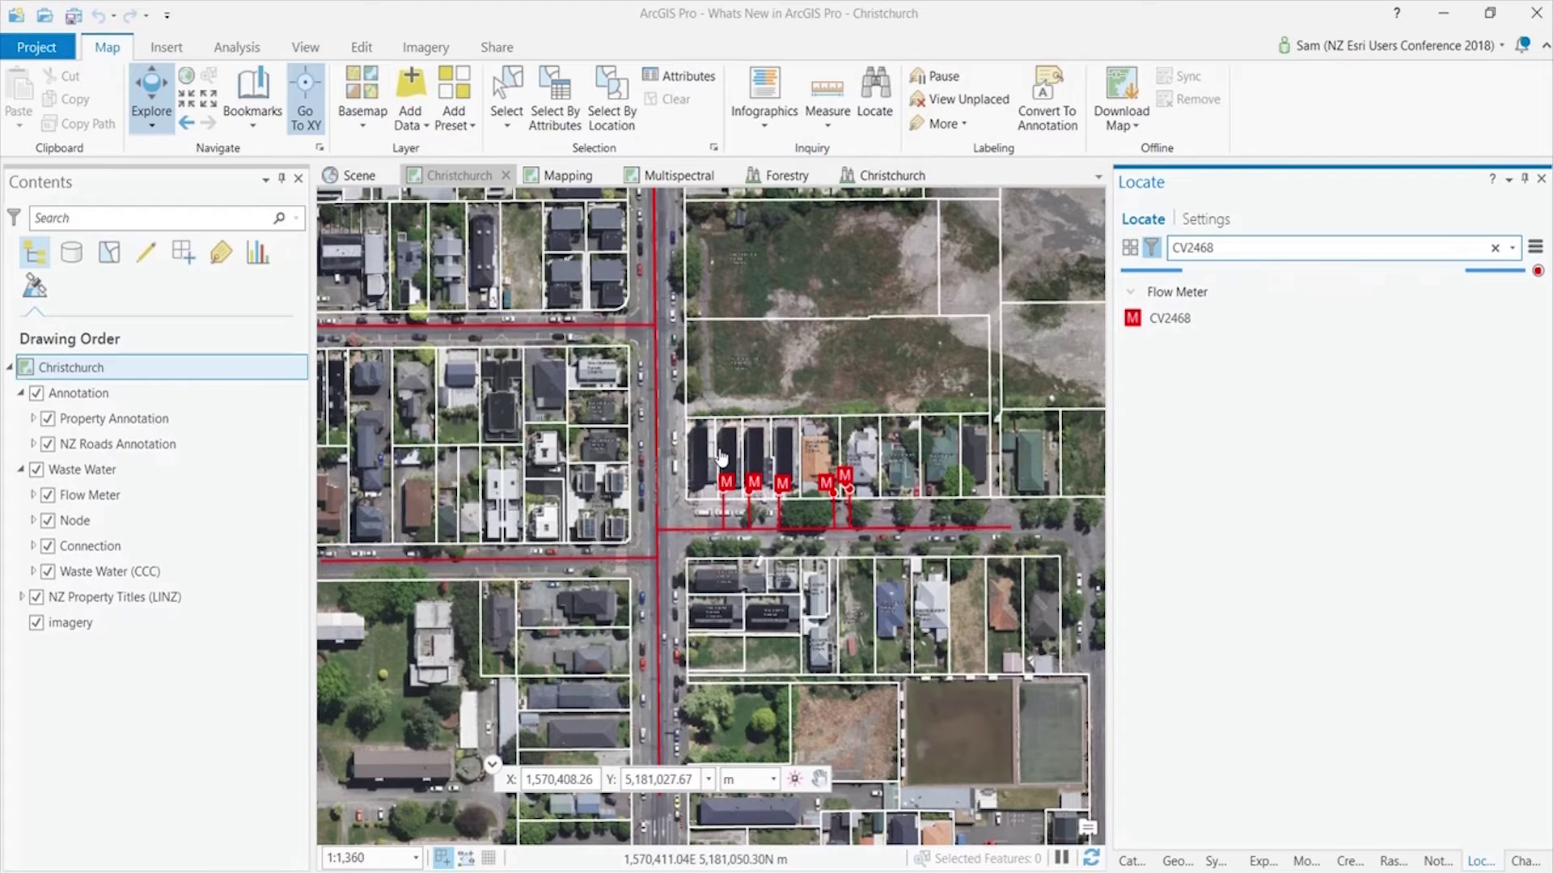
{"action": "scroll", "coordinate": [712, 473], "scroll_direction": "up", "scroll_amount": 2}
{"action": "scroll", "coordinate": [779, 487], "scroll_direction": "up", "scroll_amount": 2}
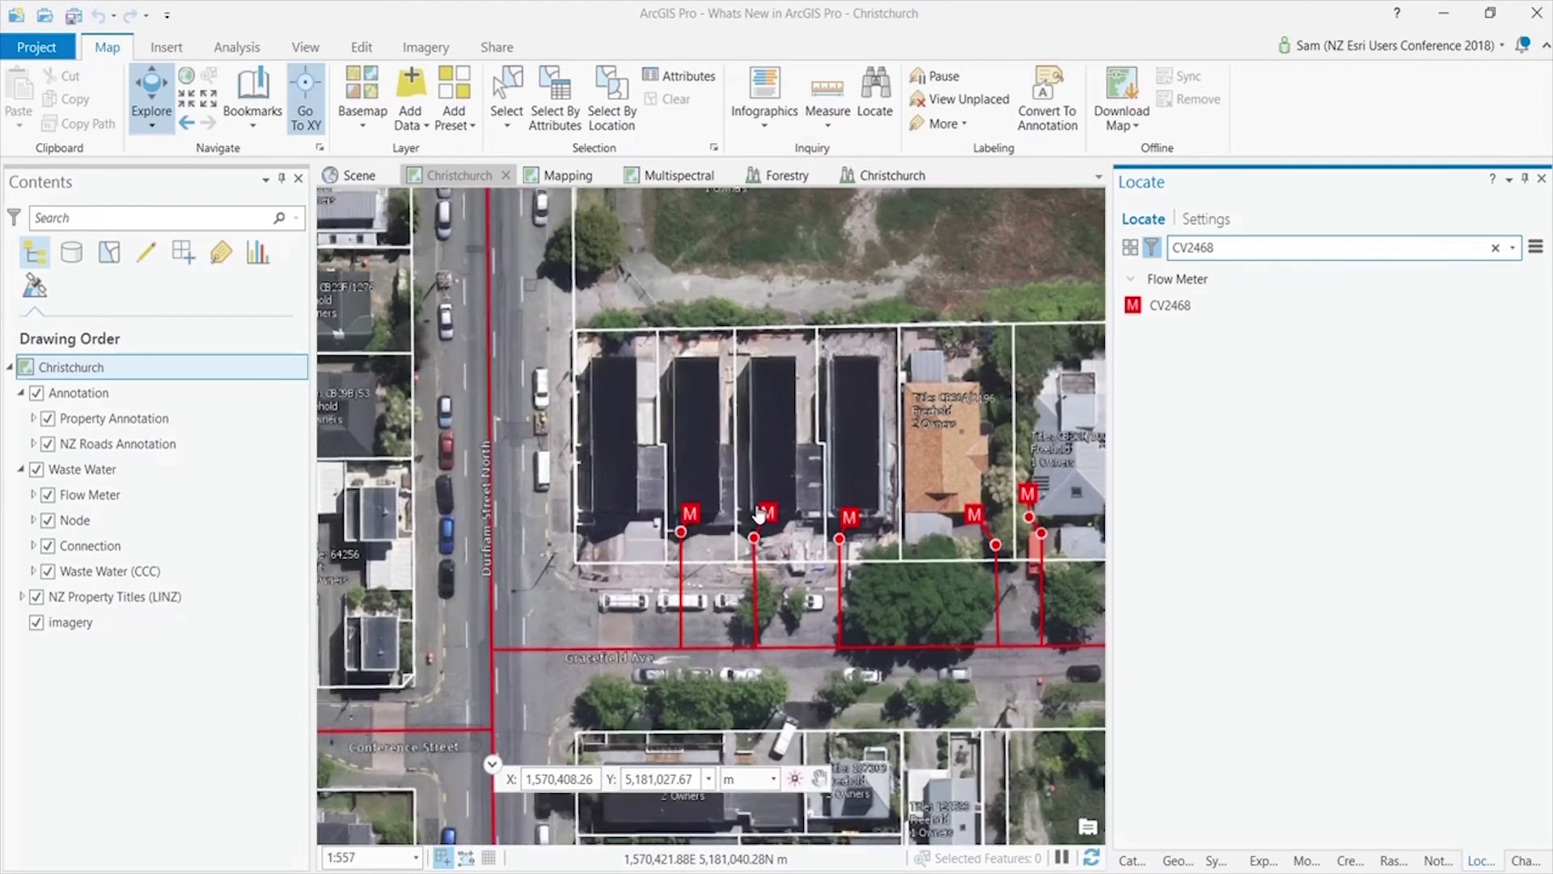
{"action": "scroll", "coordinate": [761, 514], "scroll_direction": "up", "scroll_amount": 2}
{"action": "left_click", "coordinate": [1133, 861]}
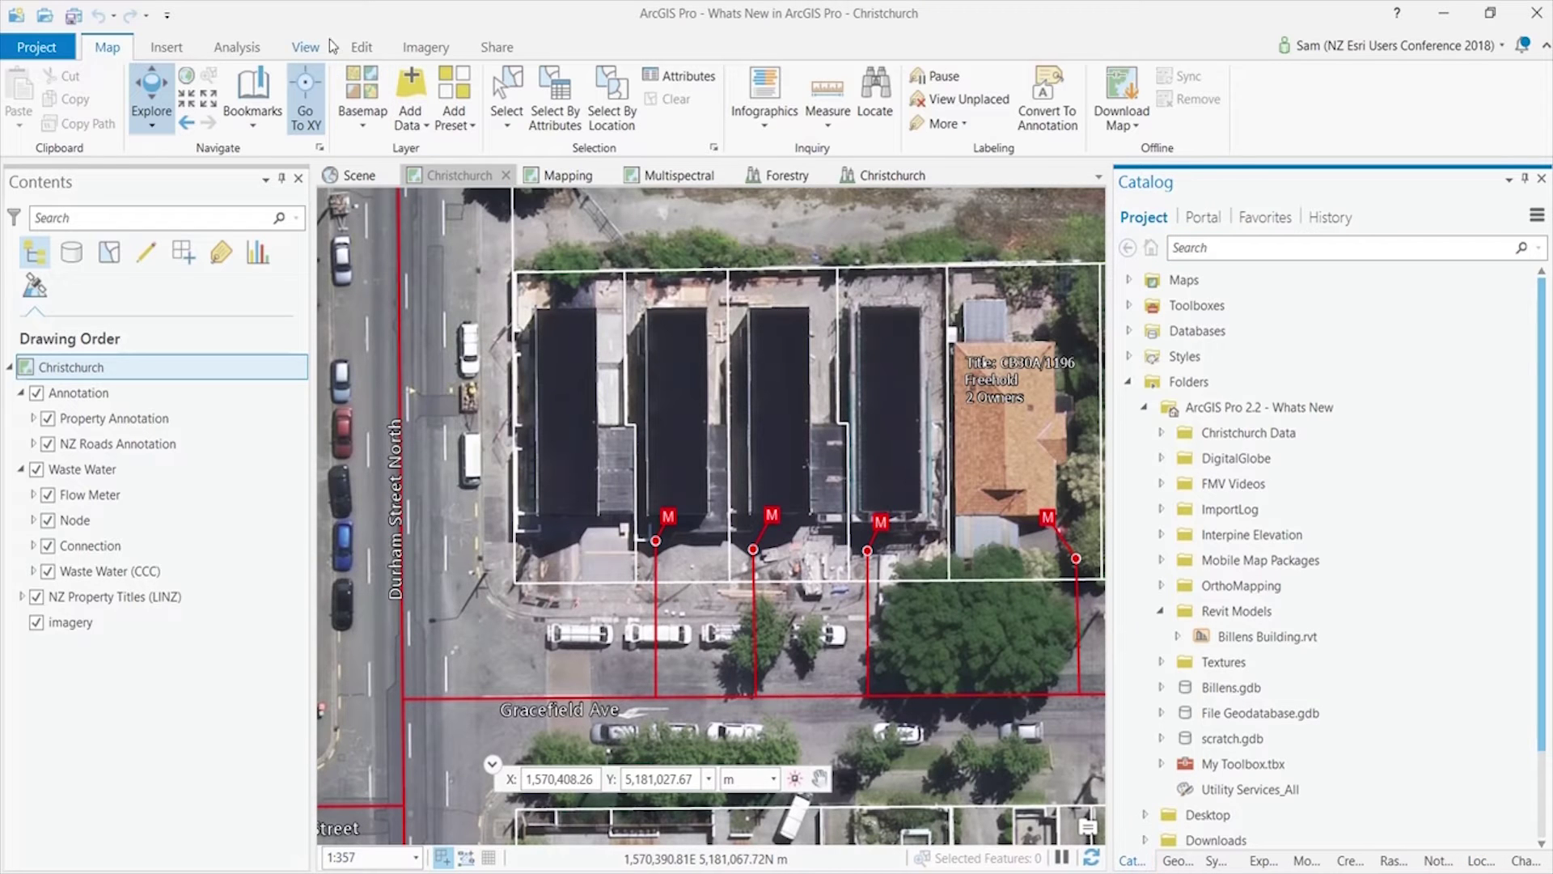
Draw a New Connection line from the Gracefield Ave main, with one bend, to a new flow meter.
{"action": "left_click", "coordinate": [372, 50]}
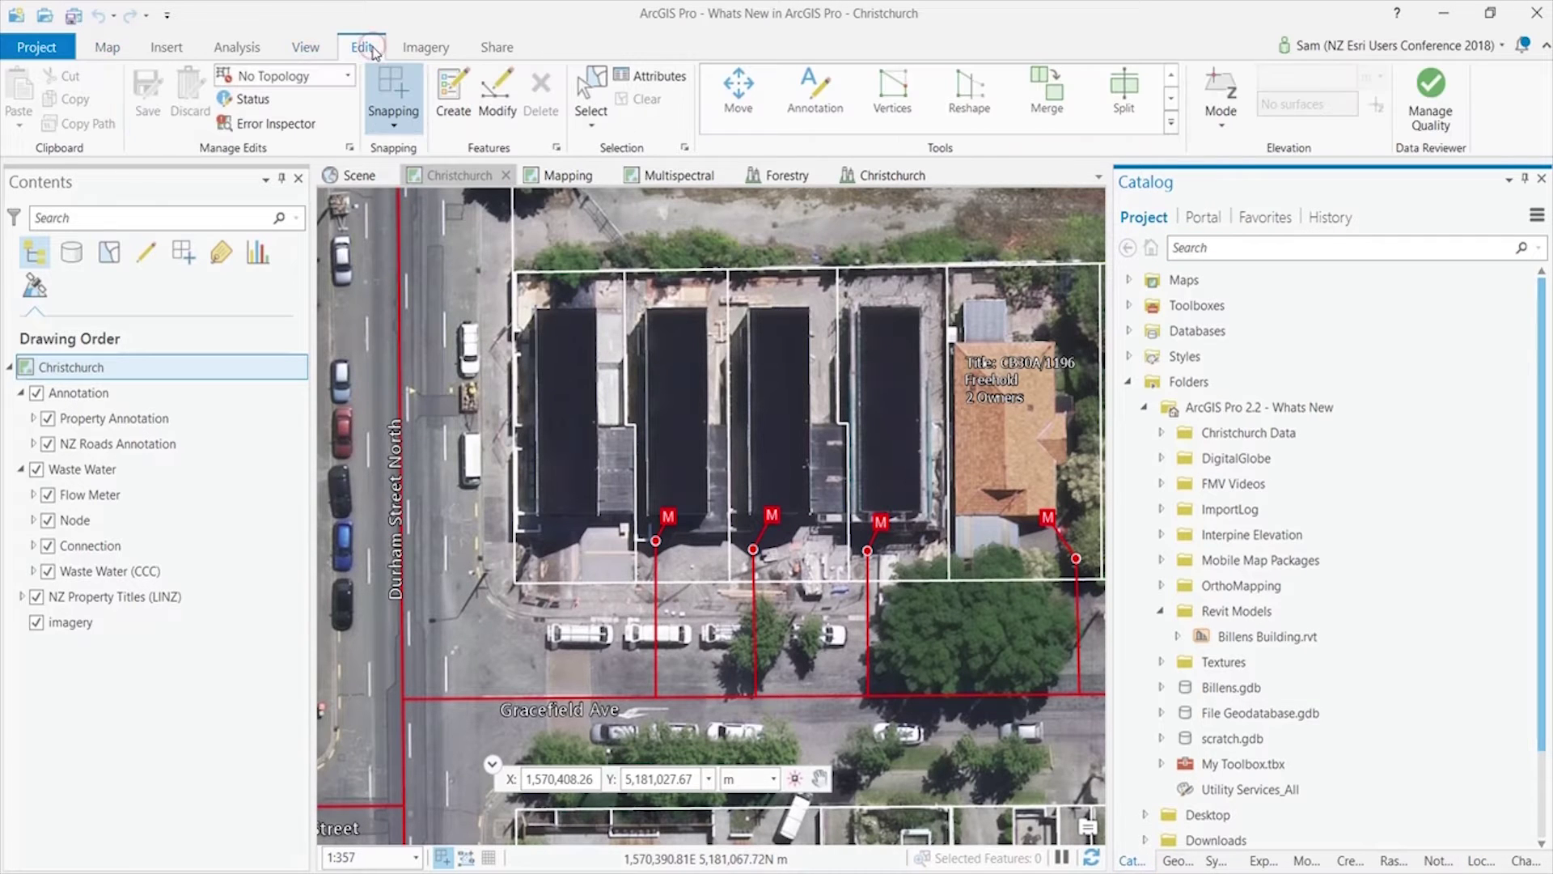
{"action": "left_click", "coordinate": [447, 94]}
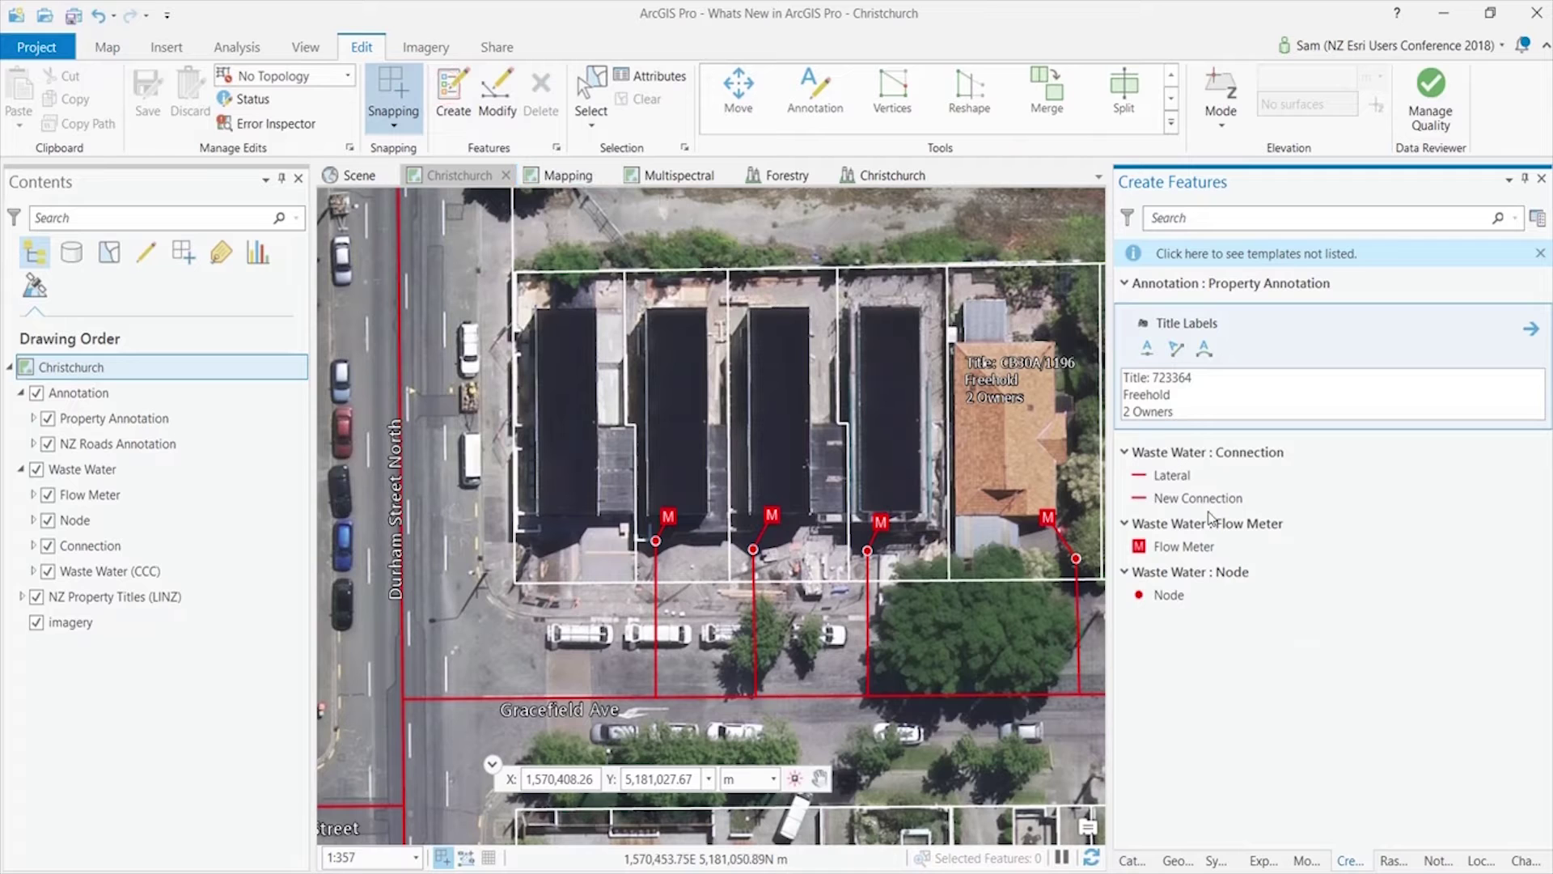
{"action": "left_click", "coordinate": [1198, 498]}
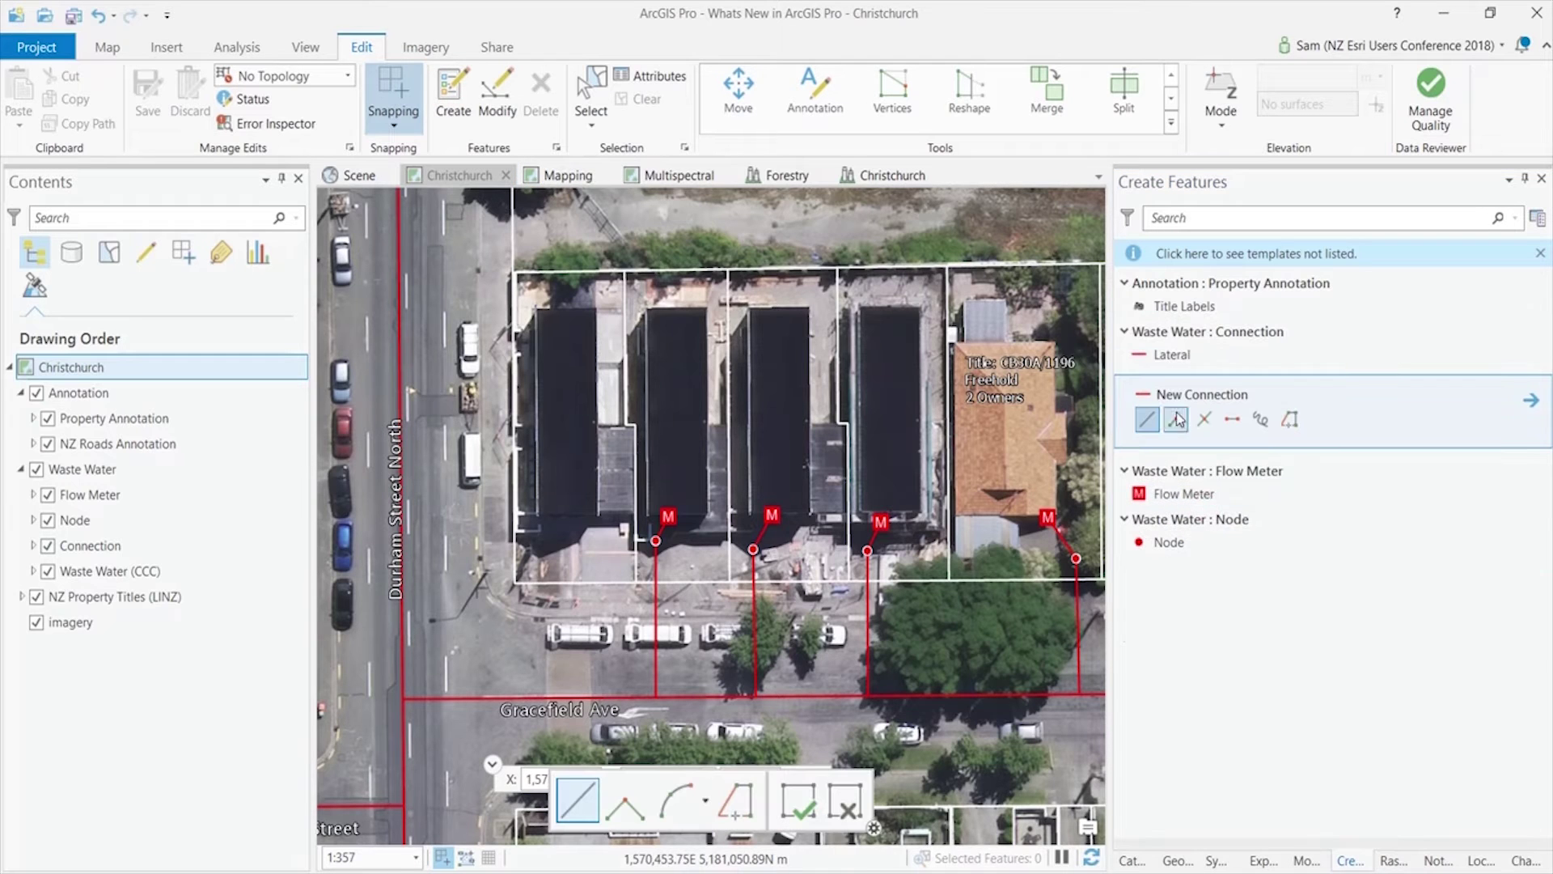
{"action": "mouse_move", "coordinate": [1178, 406]}
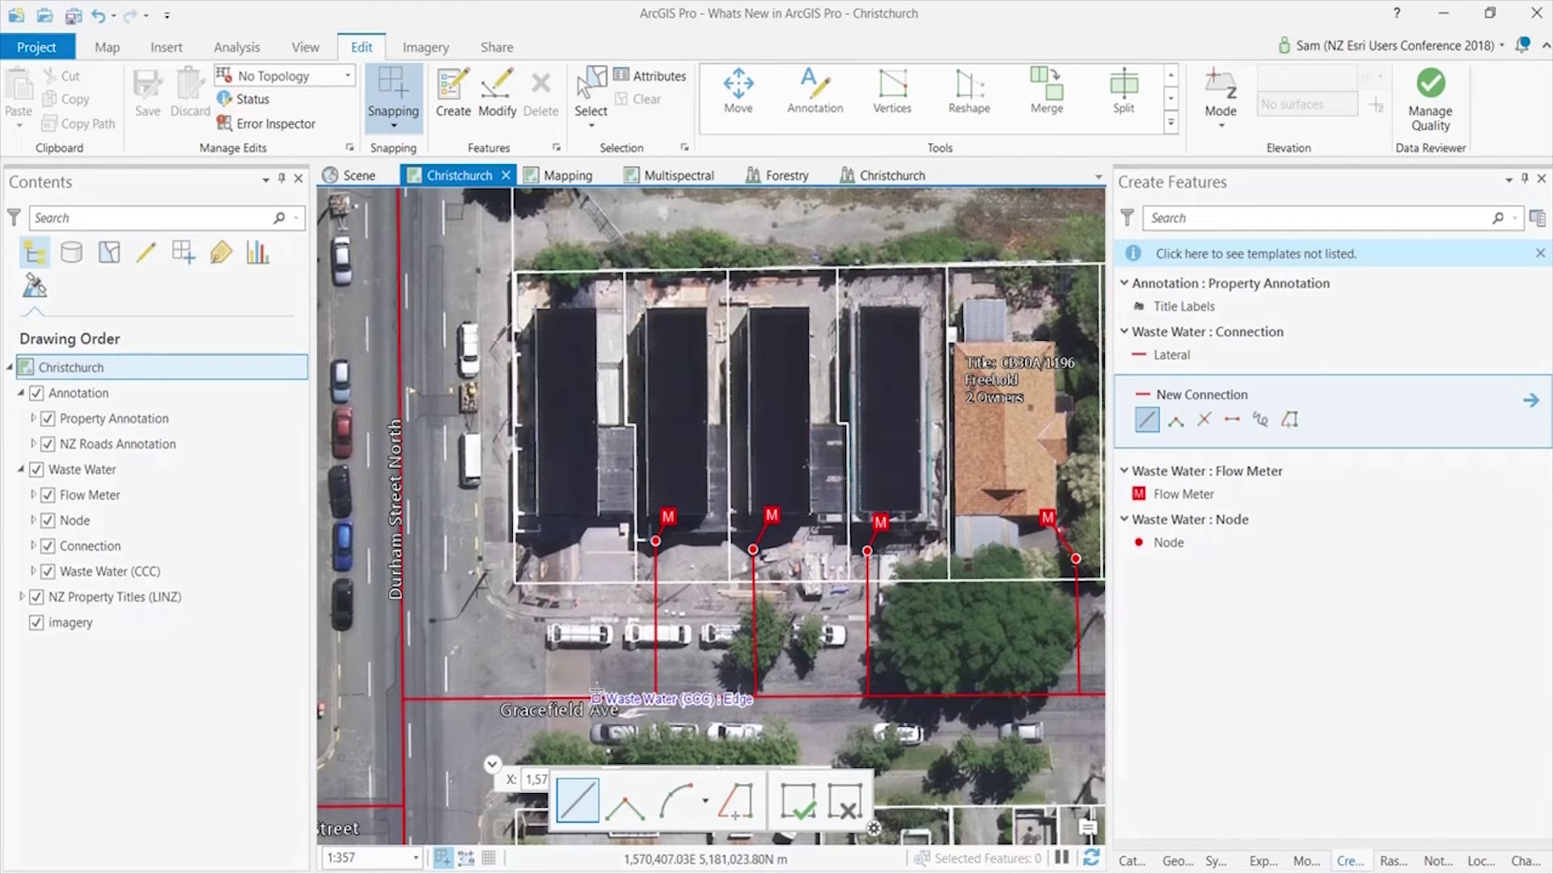
{"action": "left_click", "coordinate": [596, 696]}
{"action": "left_click", "coordinate": [595, 559]}
{"action": "double_click", "coordinate": [588, 518]}
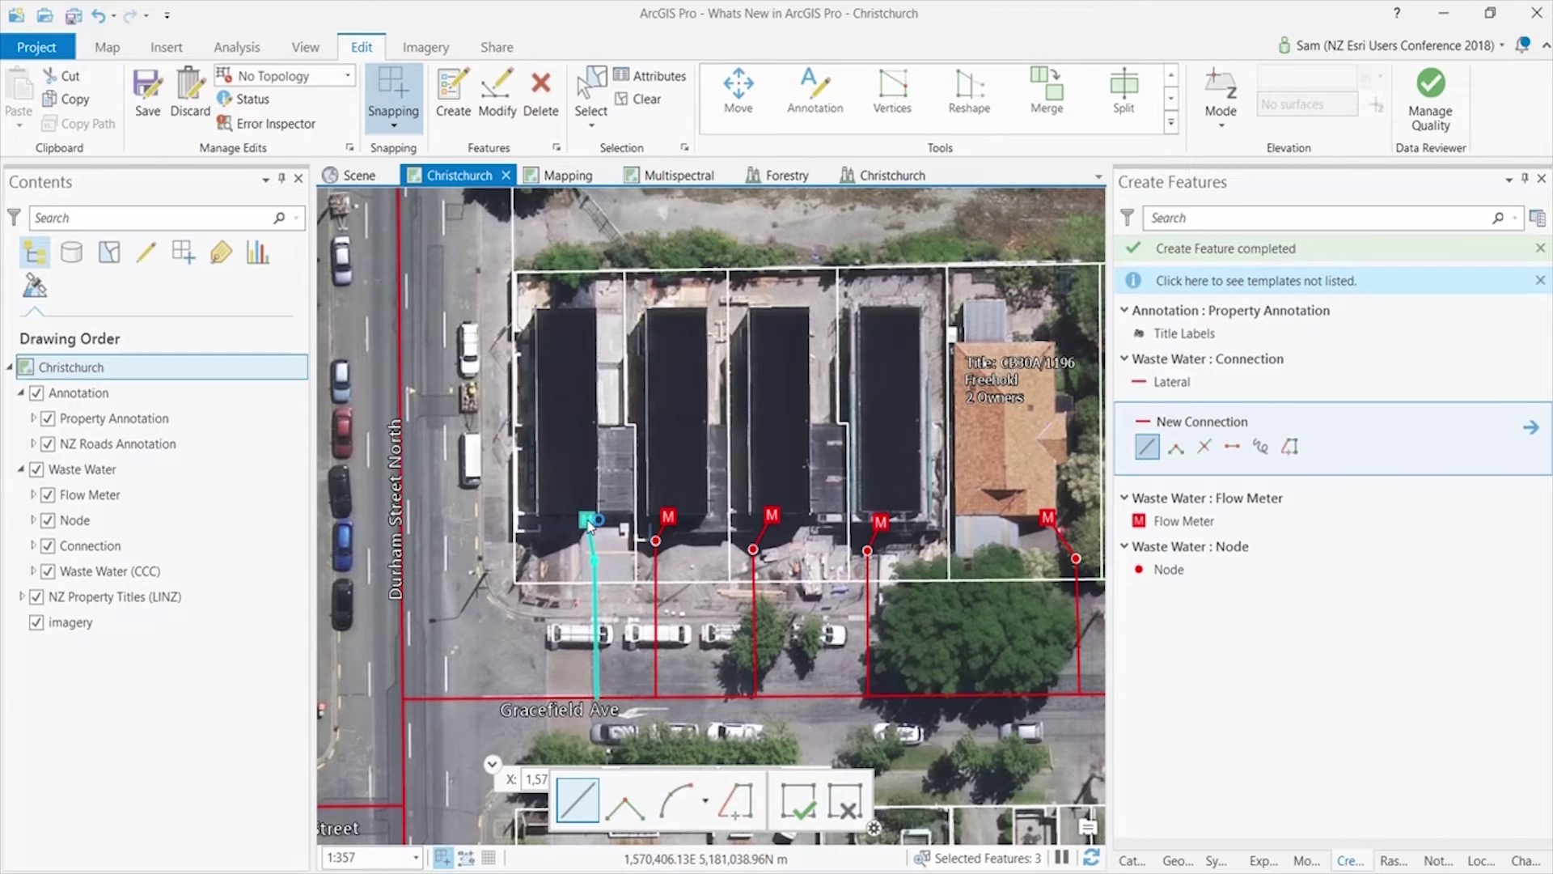
Place a Title Labels annotation on the first parcel, filled via Find Text with title 723365.
{"action": "left_click", "coordinate": [1195, 335]}
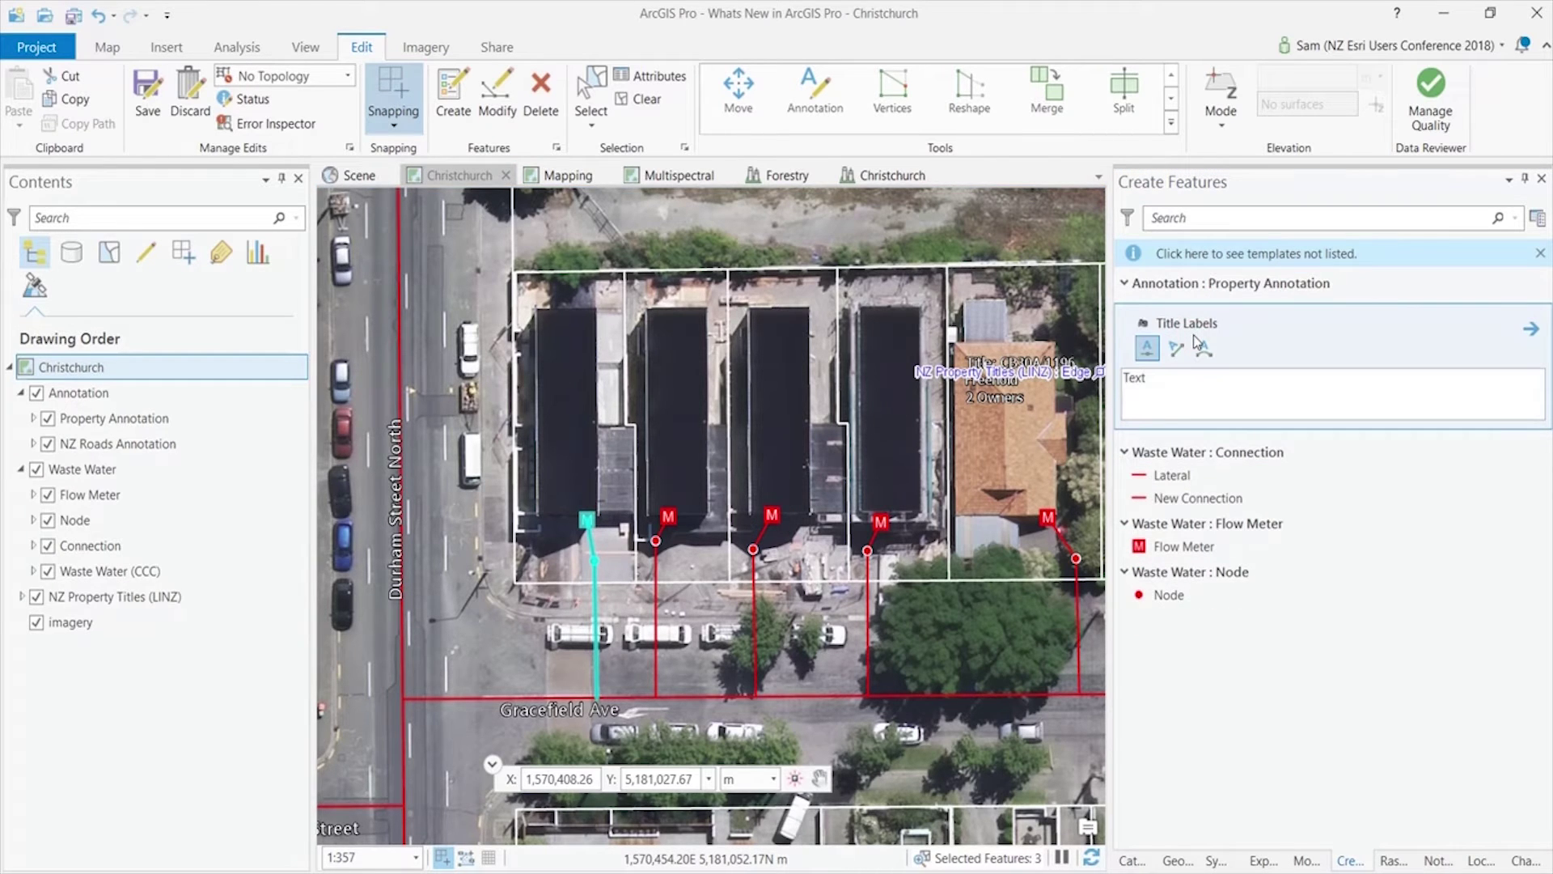
{"action": "right_click", "coordinate": [870, 369]}
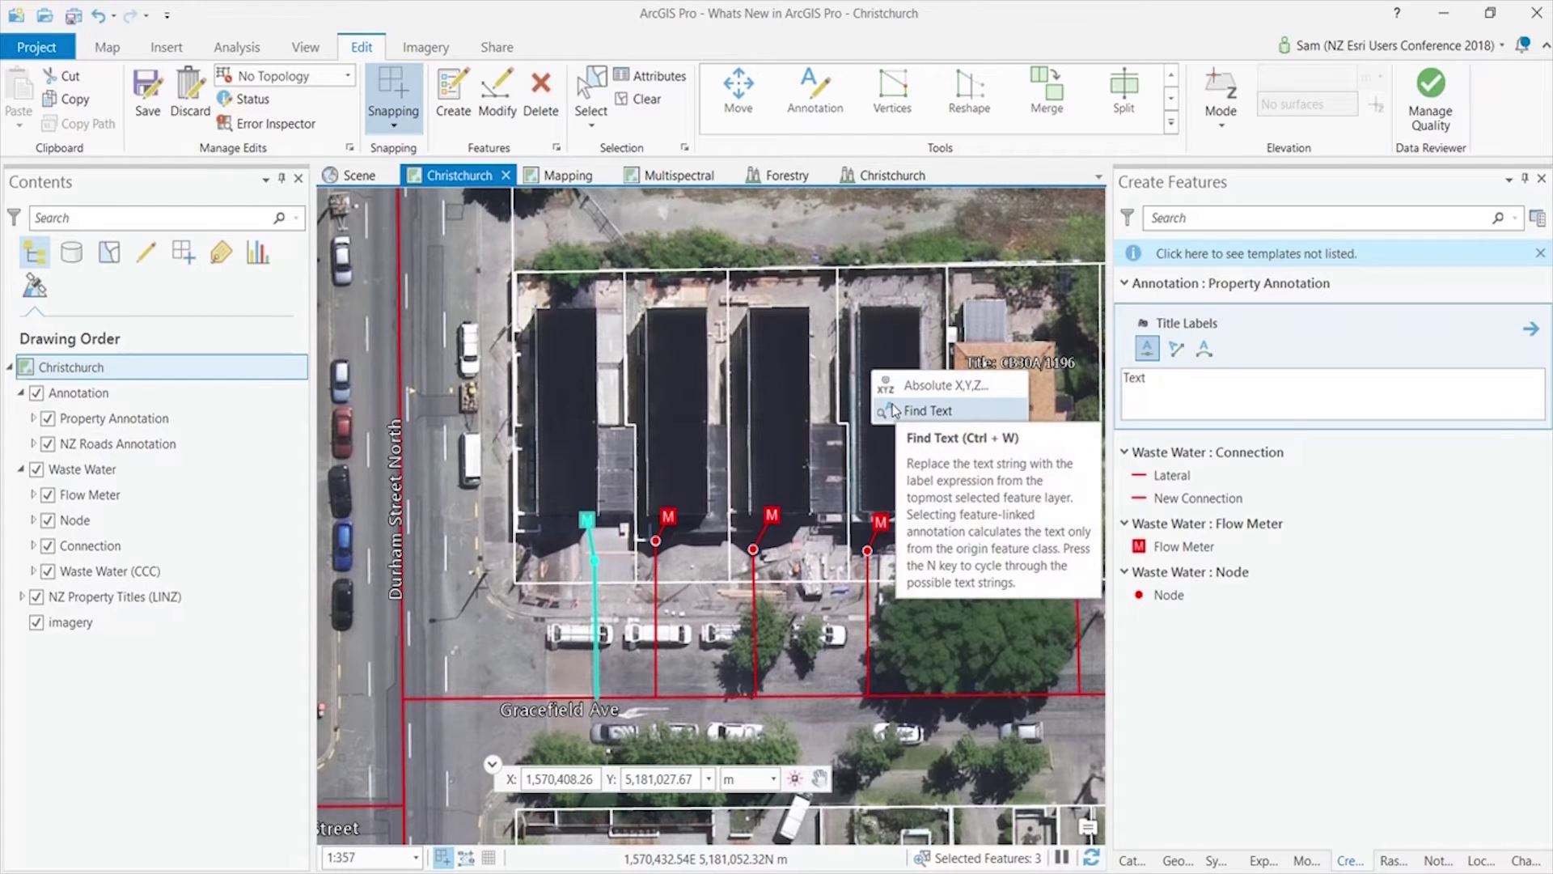
{"action": "left_click", "coordinate": [893, 410]}
{"action": "left_click", "coordinate": [860, 400]}
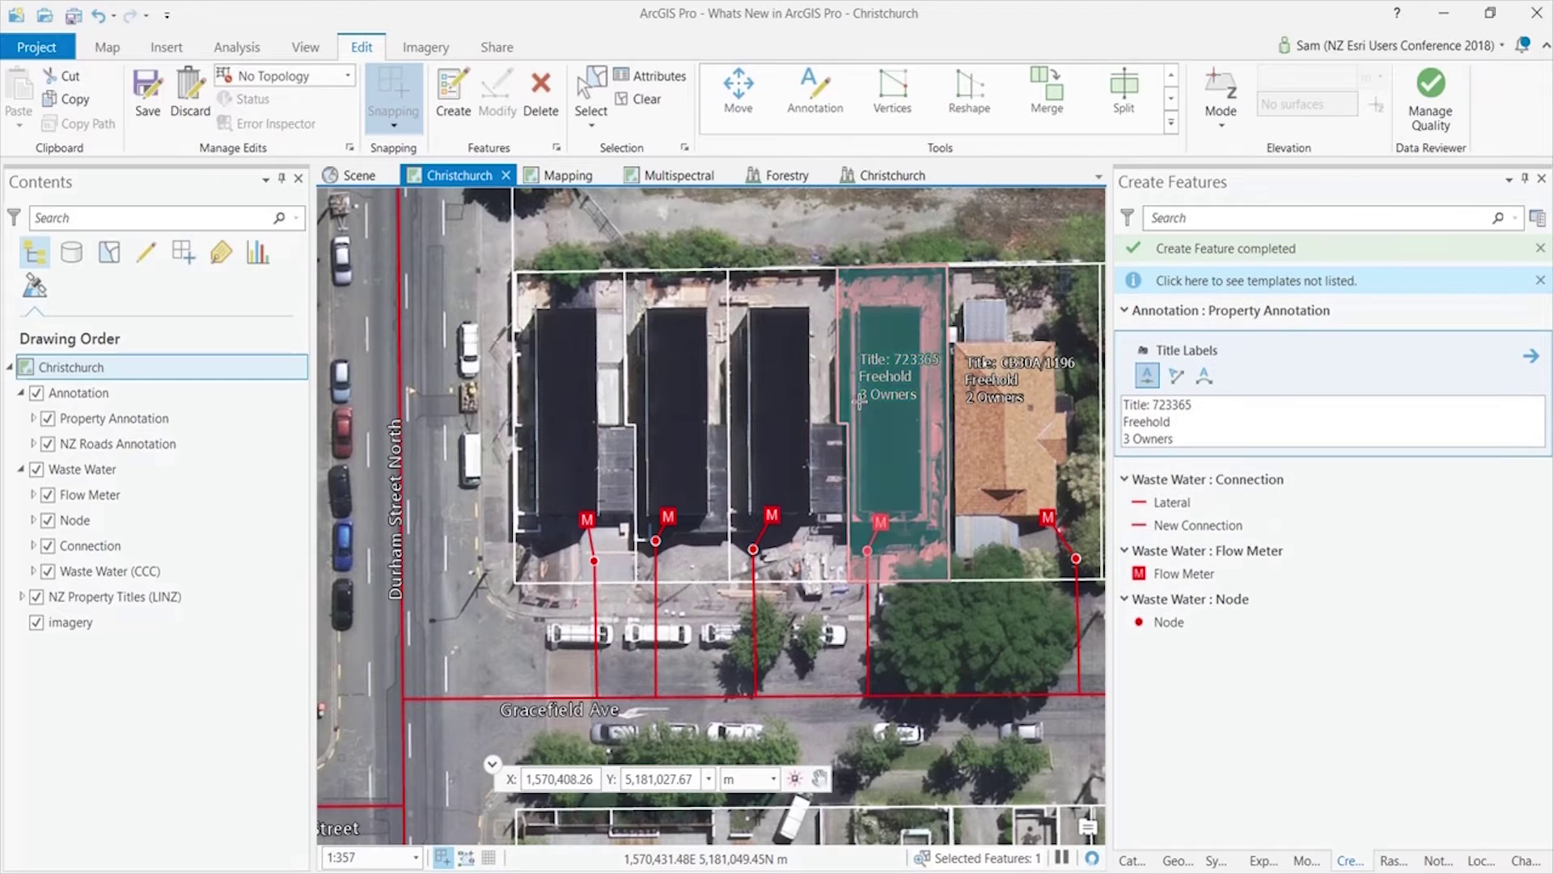
Place the Title 723364 annotation on the middle parcel using Find Text.
{"action": "right_click", "coordinate": [740, 400]}
{"action": "left_click", "coordinate": [776, 437]}
{"action": "left_click", "coordinate": [743, 402]}
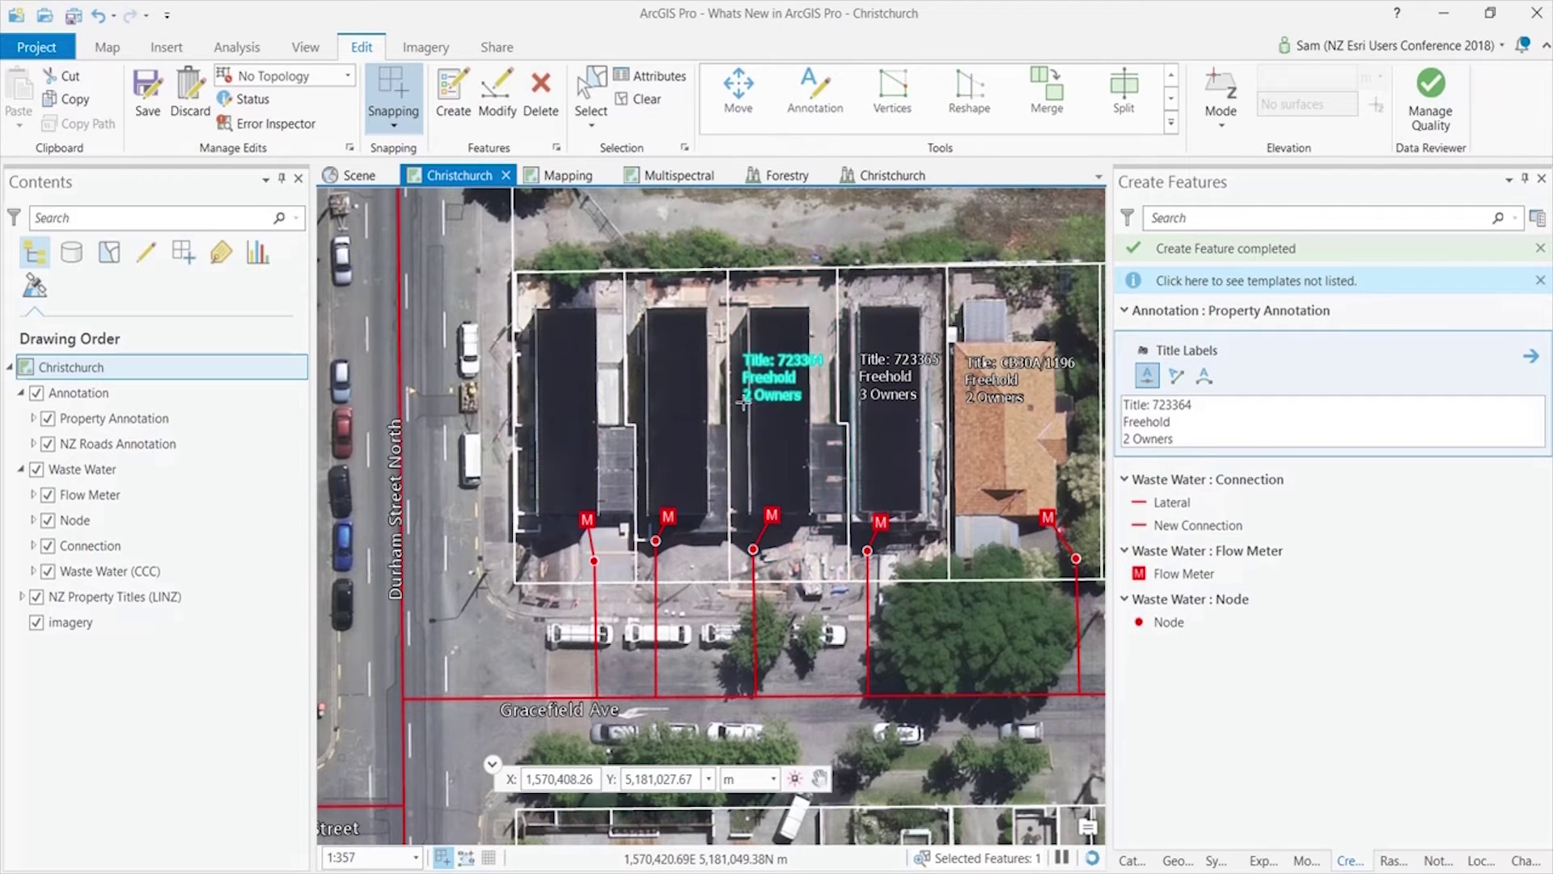
Switch to the Mapping map and return to the Explore navigation tool.
{"action": "left_click", "coordinate": [569, 174]}
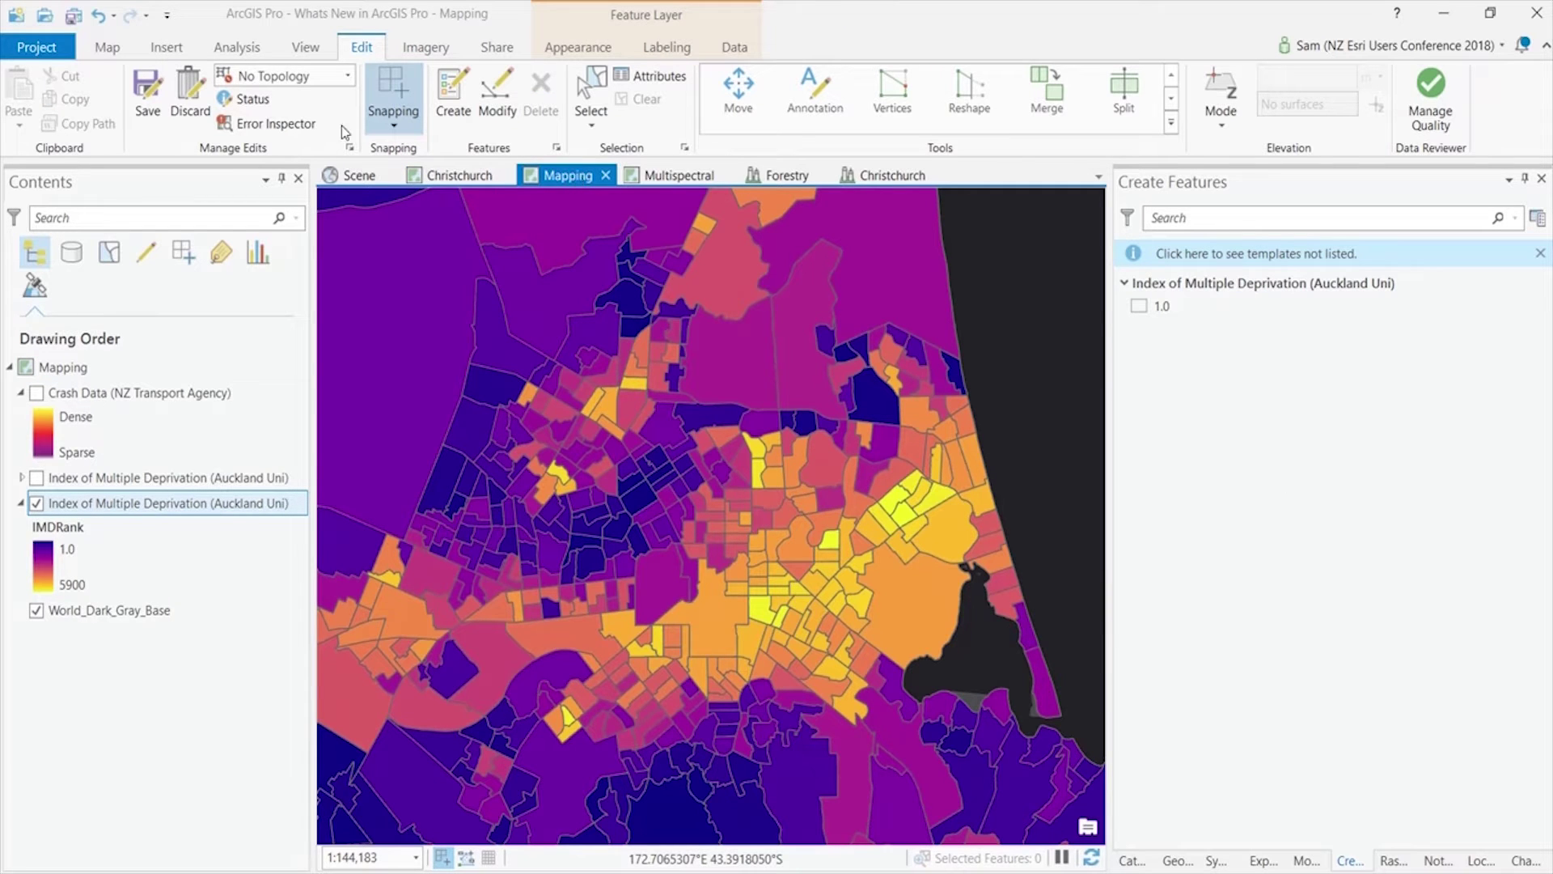
{"action": "left_click", "coordinate": [107, 47]}
{"action": "left_click", "coordinate": [149, 92]}
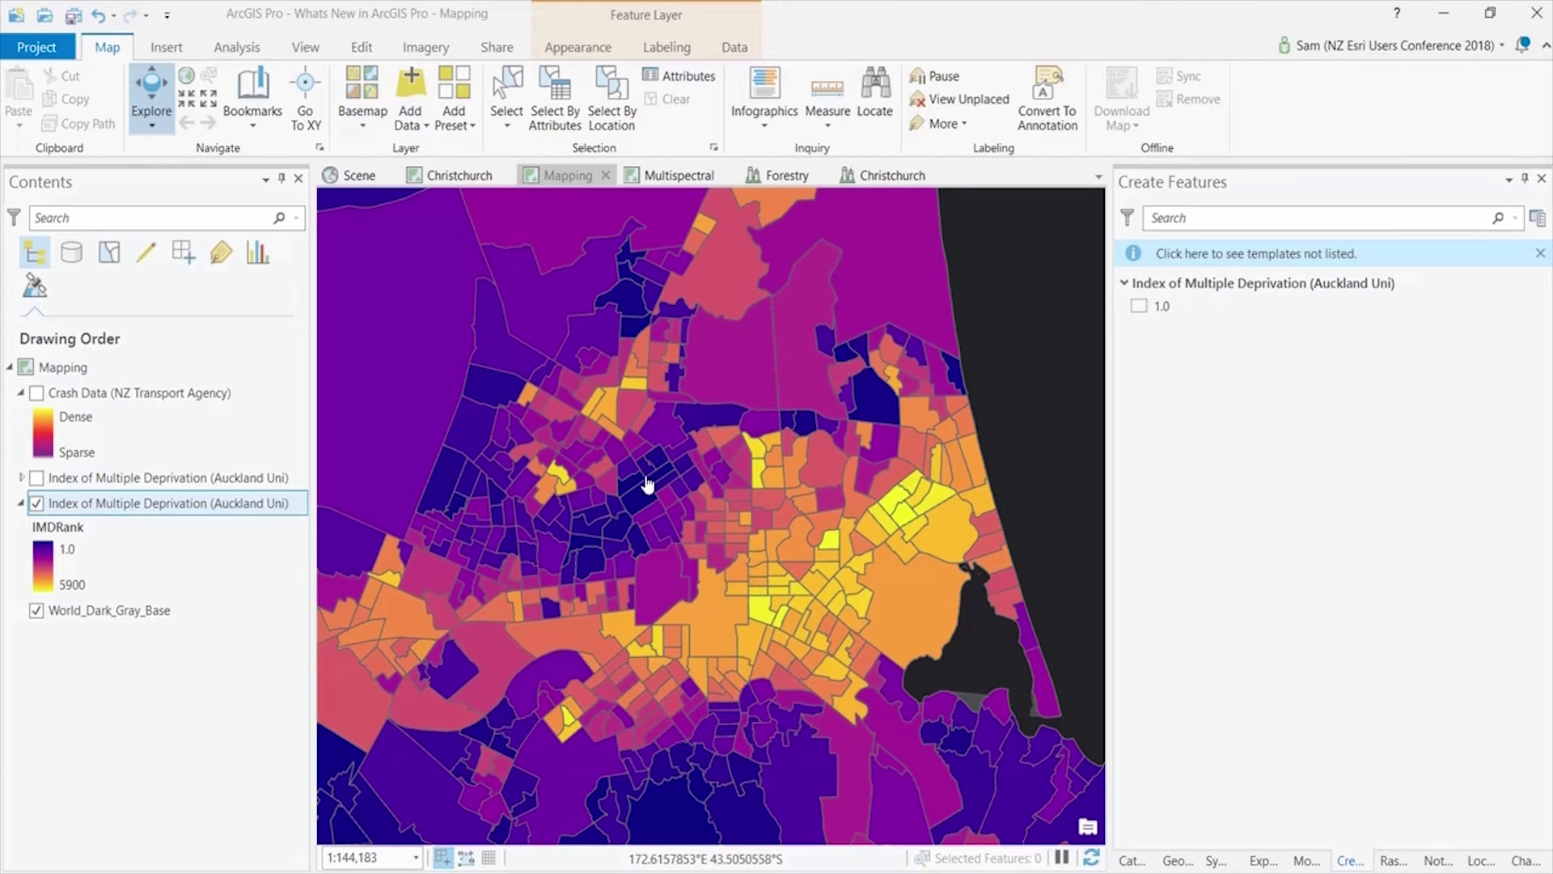
Change the Index of Multiple Deprivation layer's symbology to Dot Density.
{"action": "left_click", "coordinate": [571, 49]}
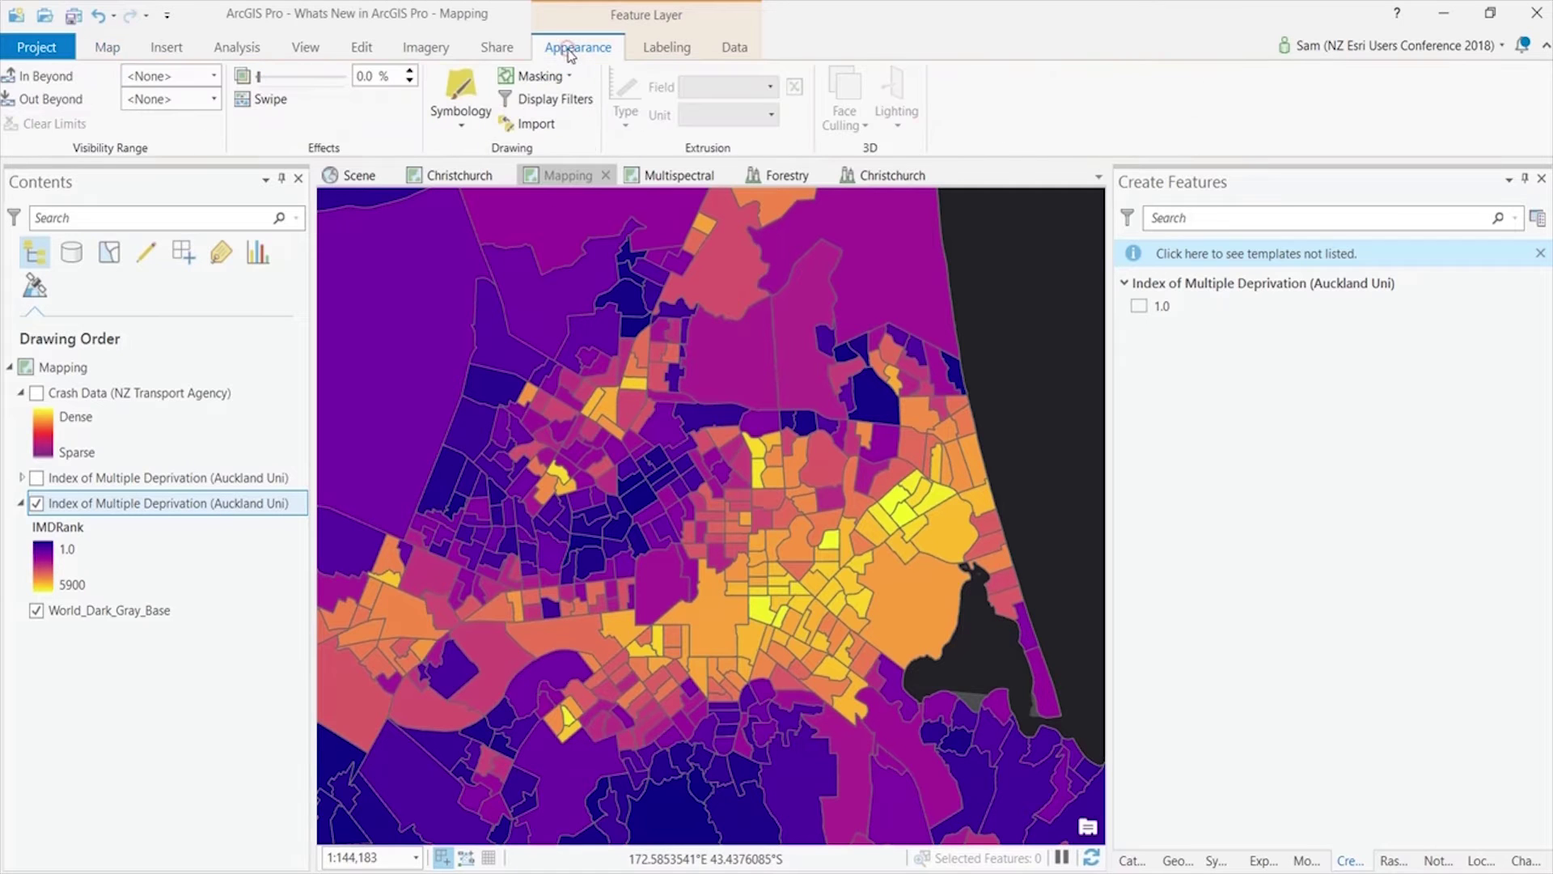
{"action": "left_click", "coordinate": [475, 136]}
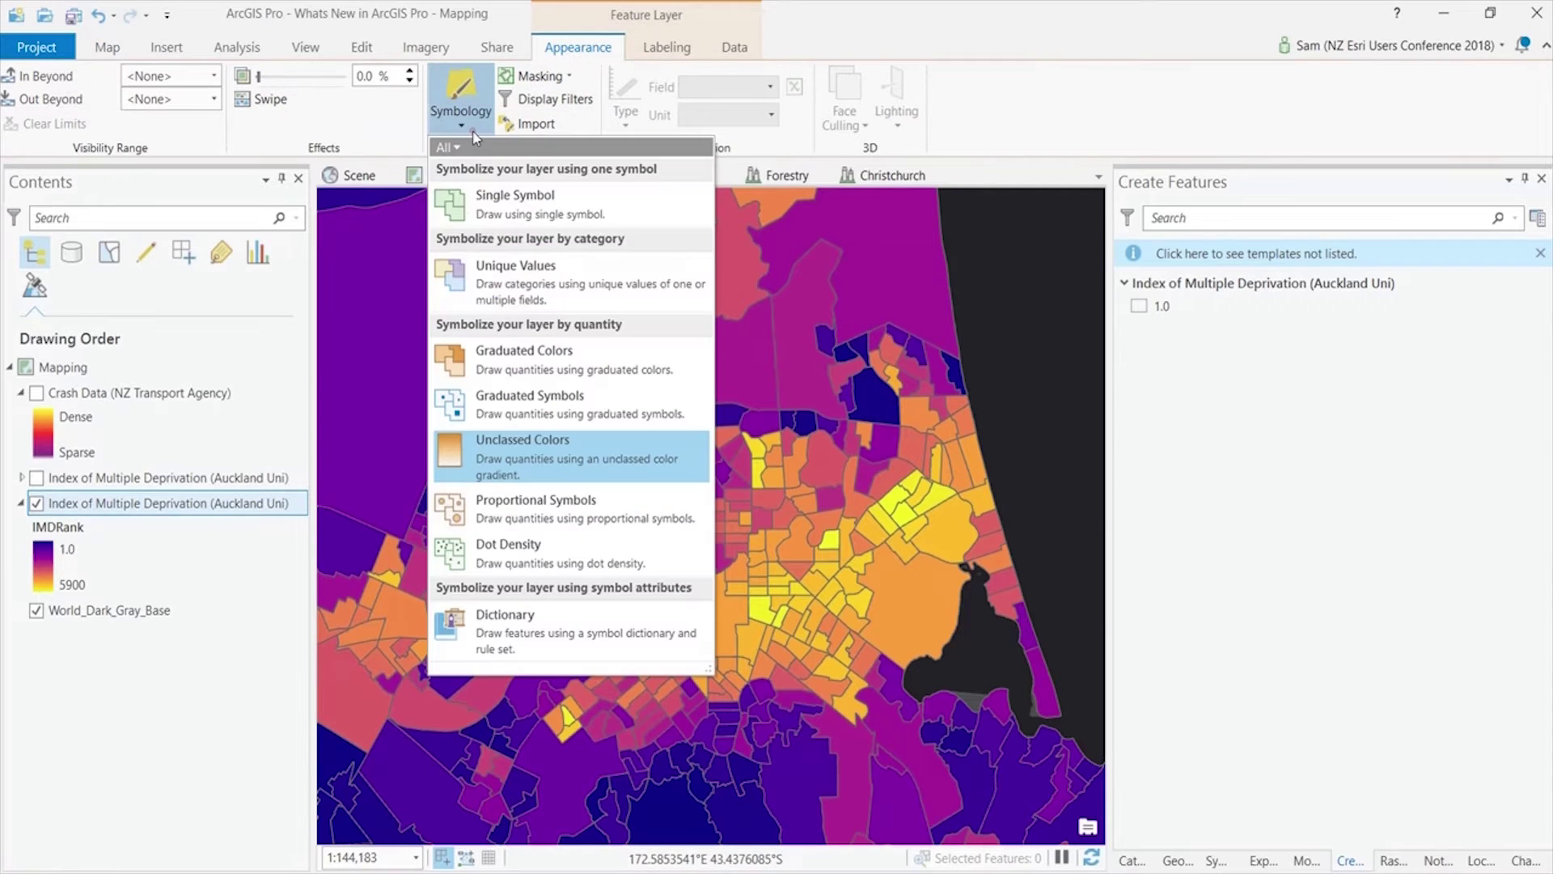
{"action": "left_click", "coordinate": [595, 540]}
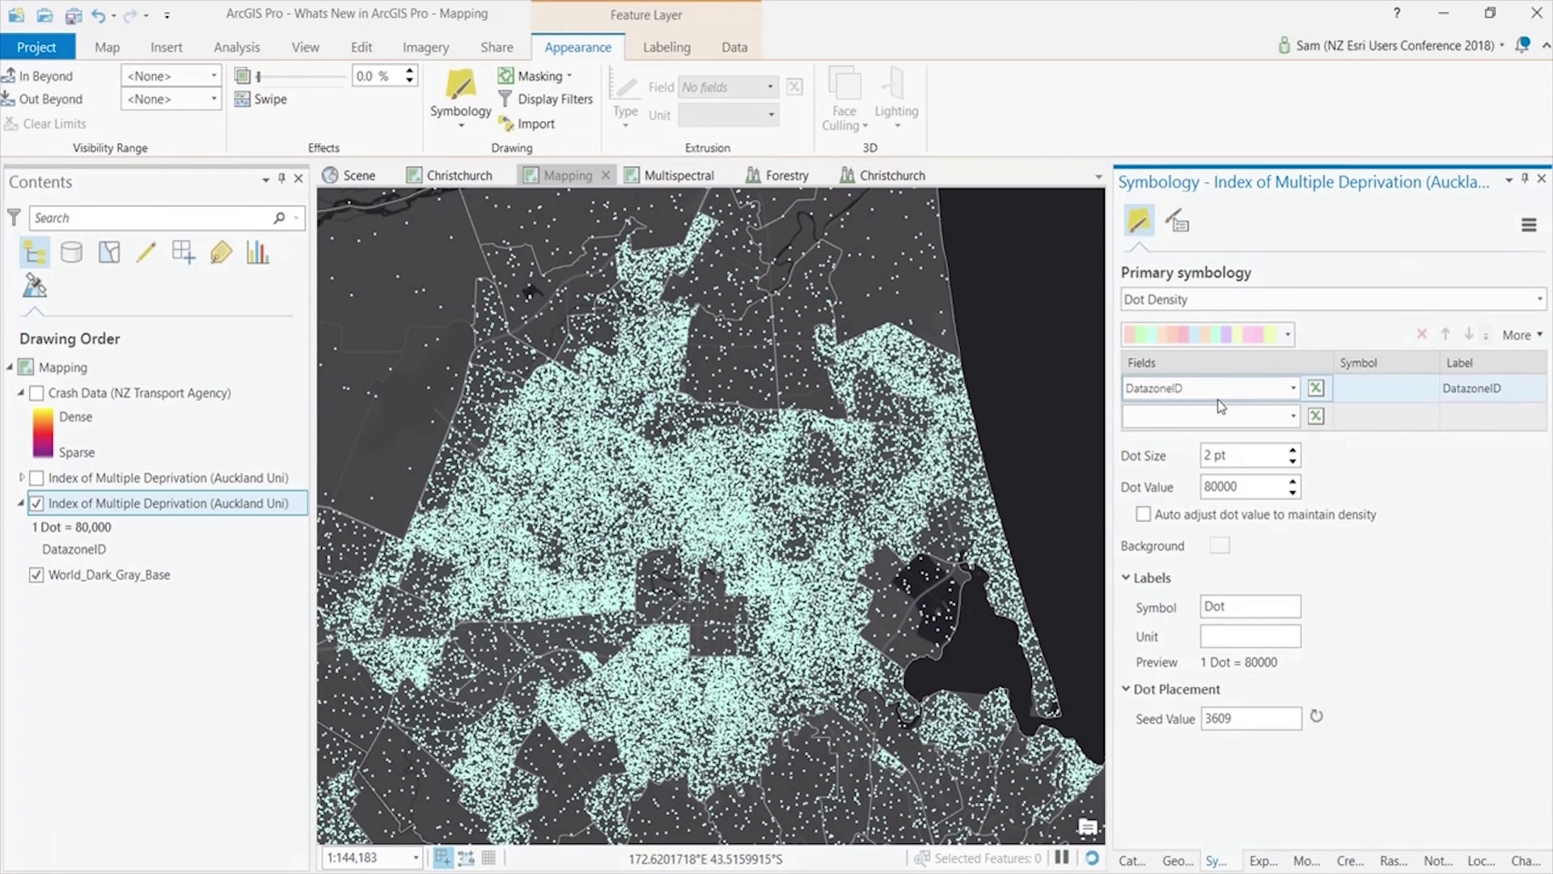
Map Ethnic Group Asian, Maori and Pacific 2013 fields as dots with the green/orange/purple/pink scheme.
{"action": "left_click", "coordinate": [1291, 389]}
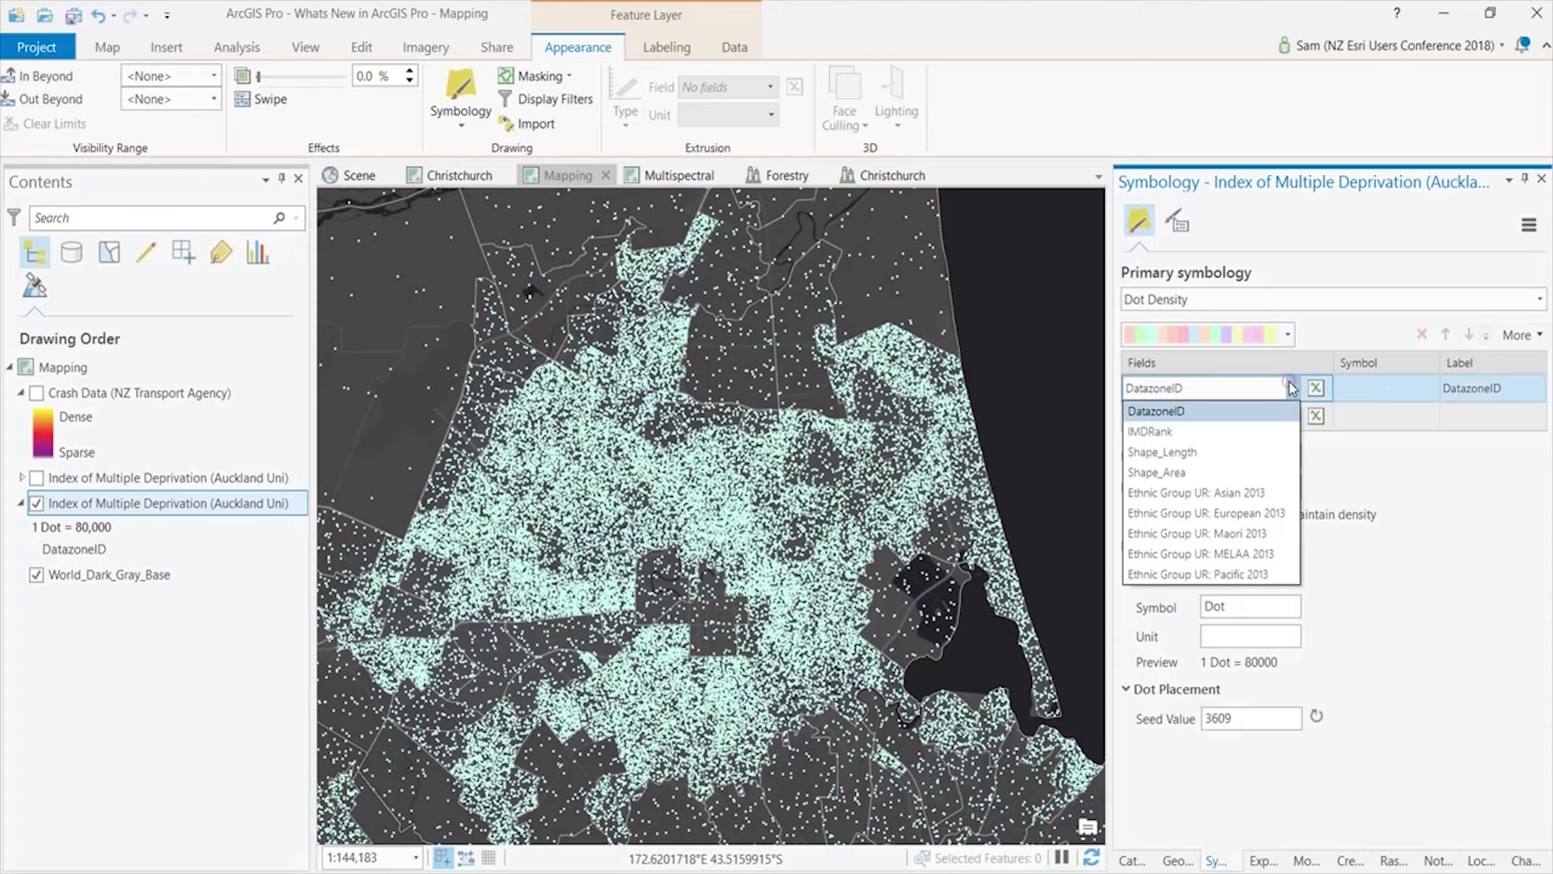
{"action": "left_click", "coordinate": [1250, 489]}
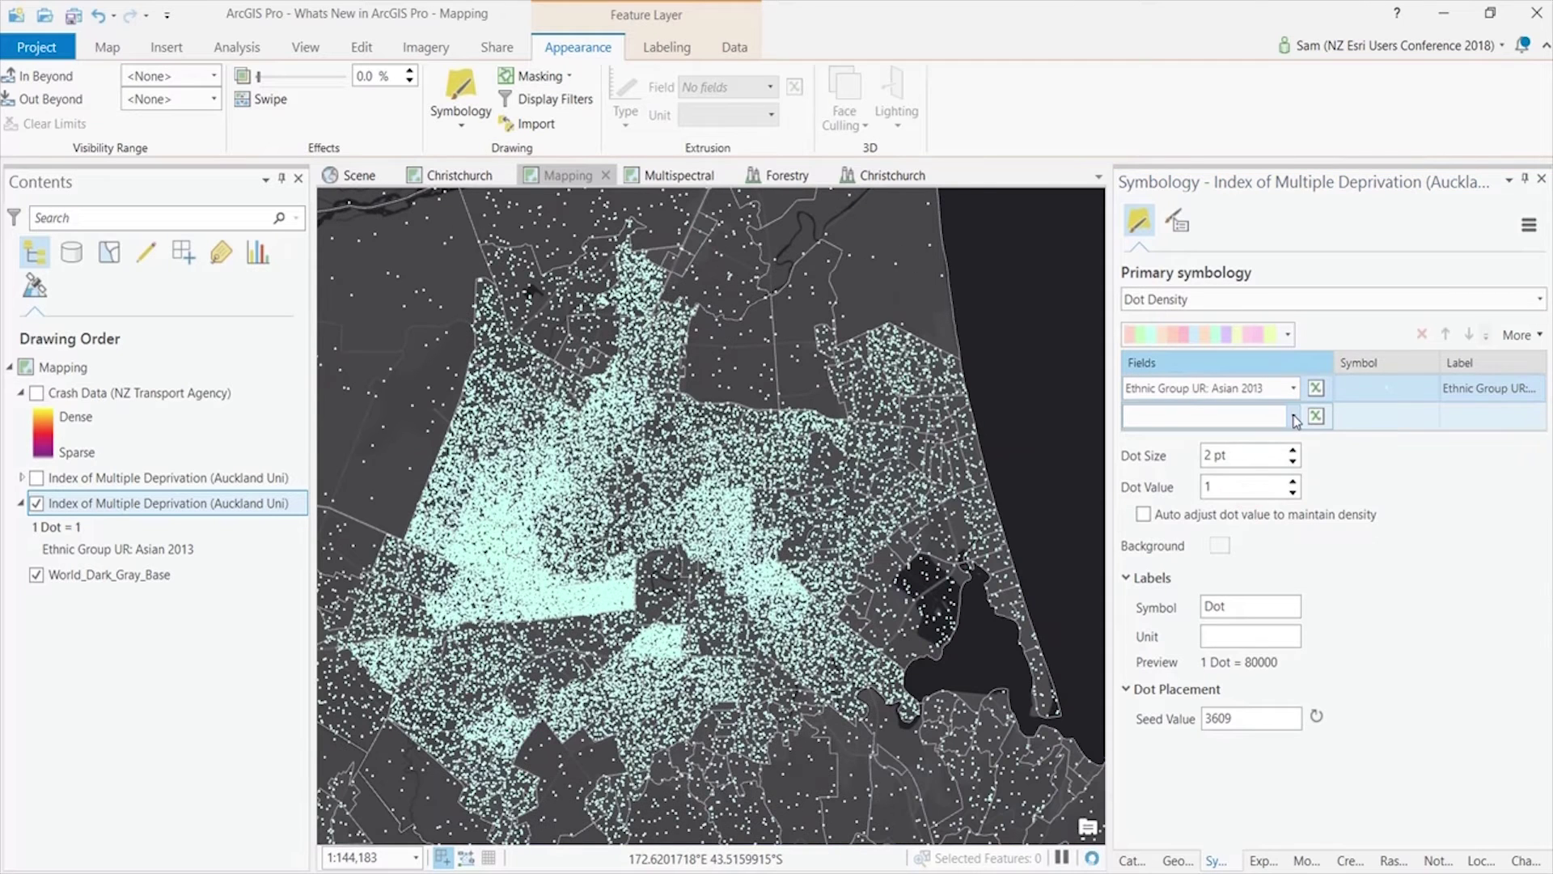
{"action": "left_click", "coordinate": [1292, 418]}
{"action": "left_click", "coordinate": [1249, 543]}
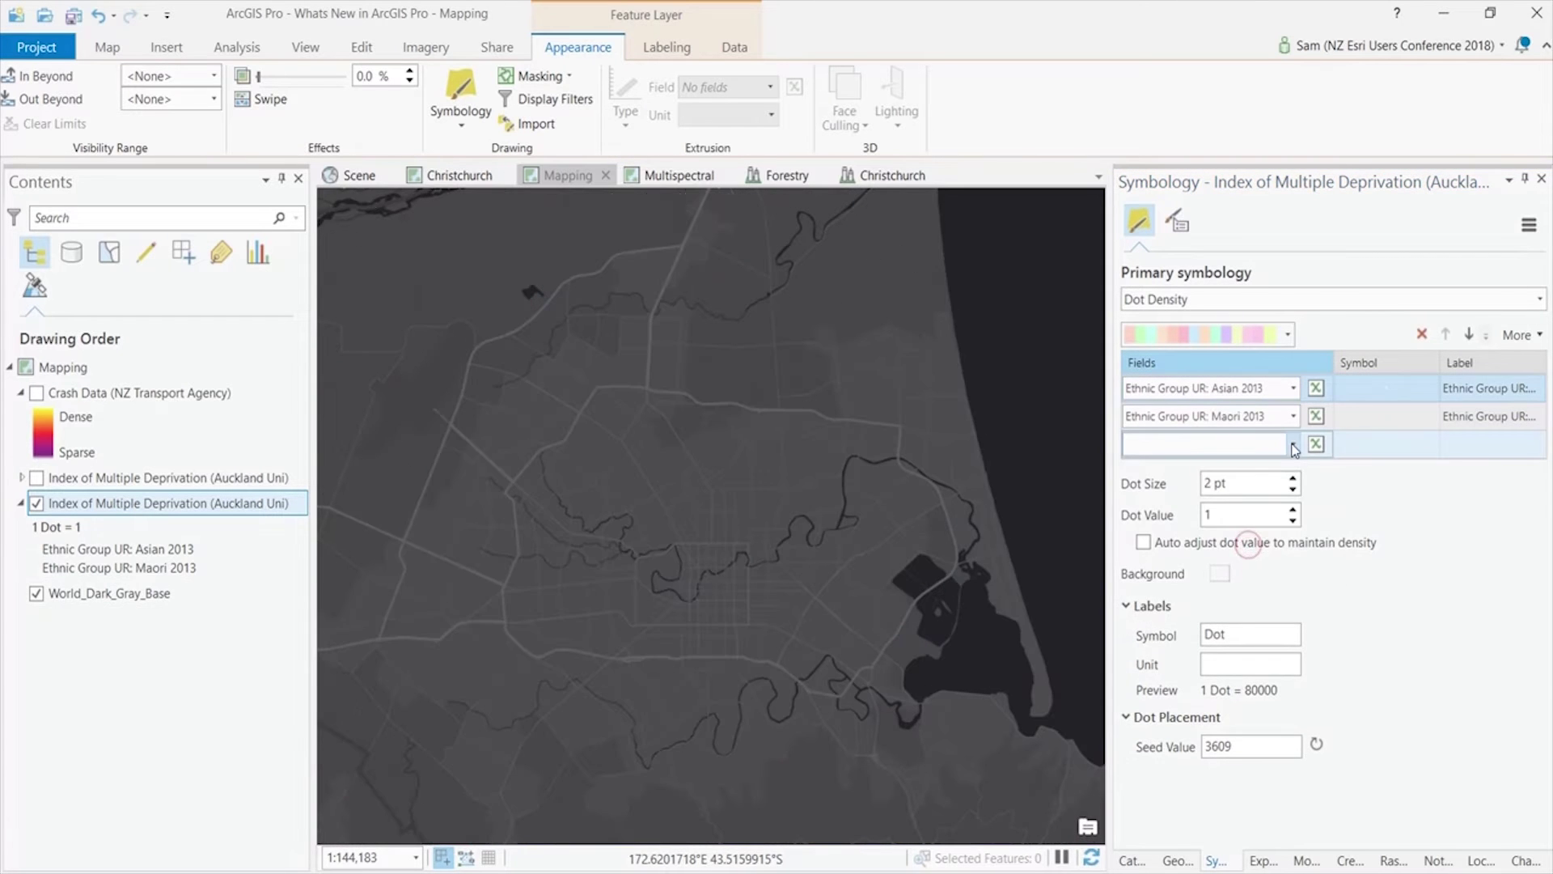
{"action": "left_click", "coordinate": [1294, 445]}
{"action": "left_click", "coordinate": [1268, 541]}
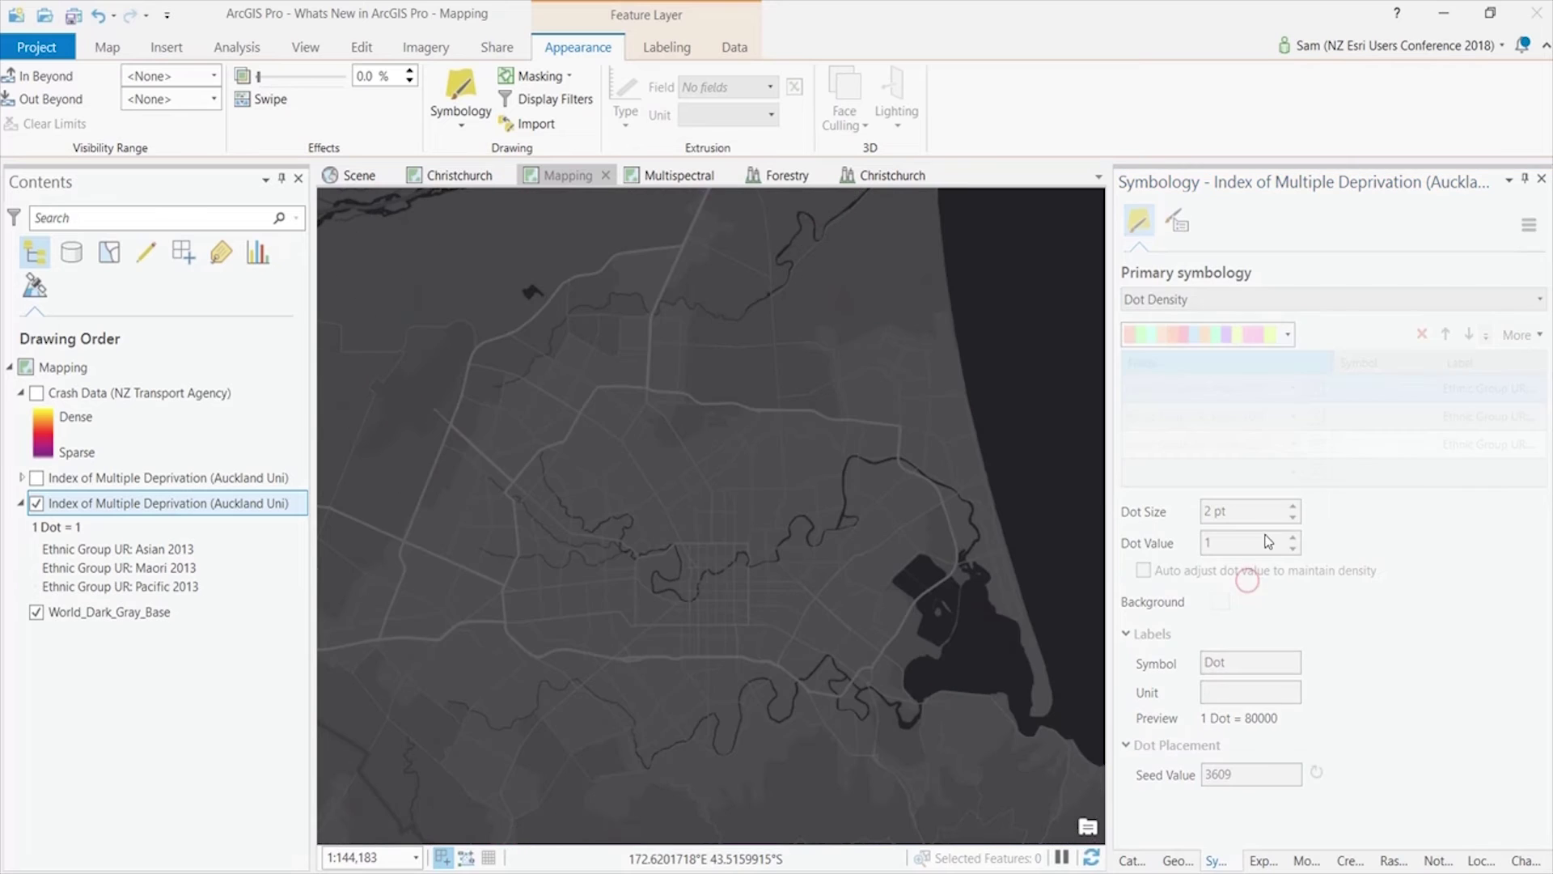
{"action": "left_click", "coordinate": [1286, 337]}
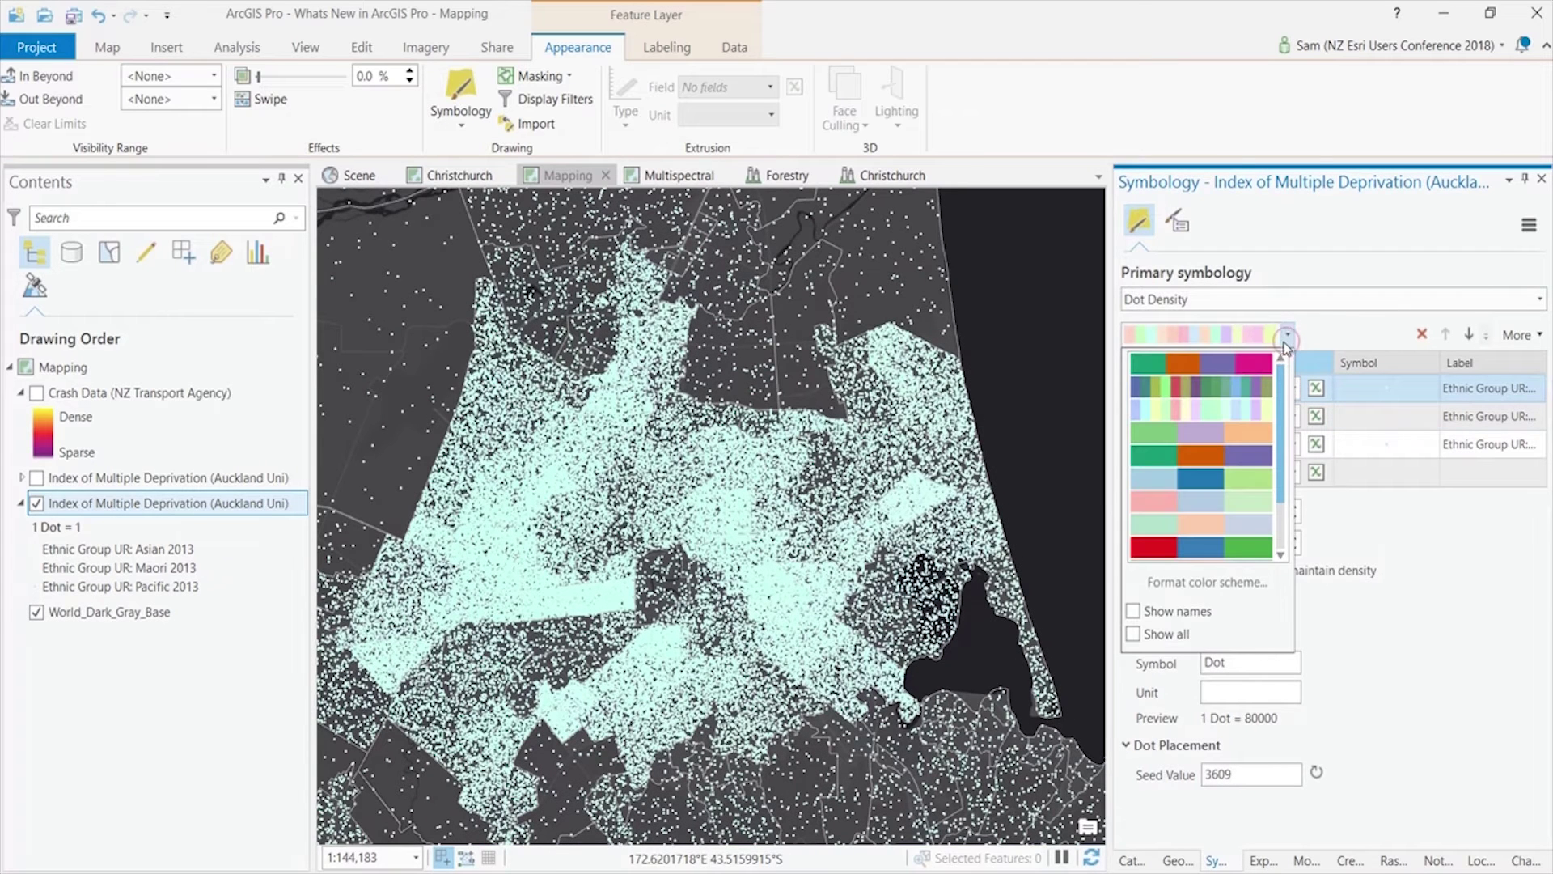
{"action": "left_click", "coordinate": [1217, 366]}
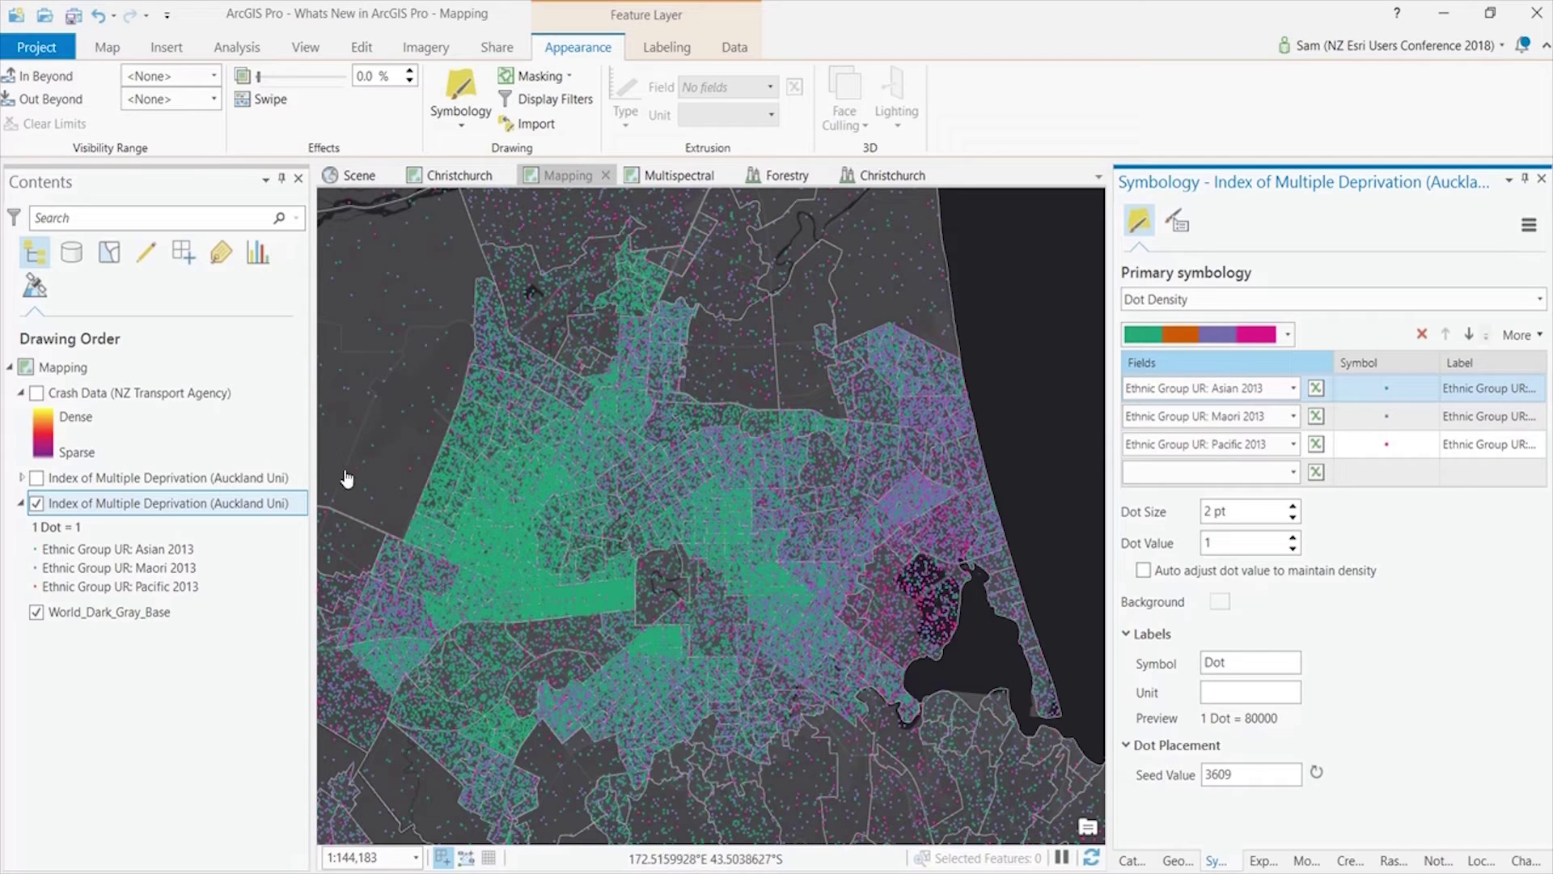
Open the Distribution of IMD Rank chart from List By Charts and filter it to the map extent.
{"action": "left_click", "coordinate": [257, 251]}
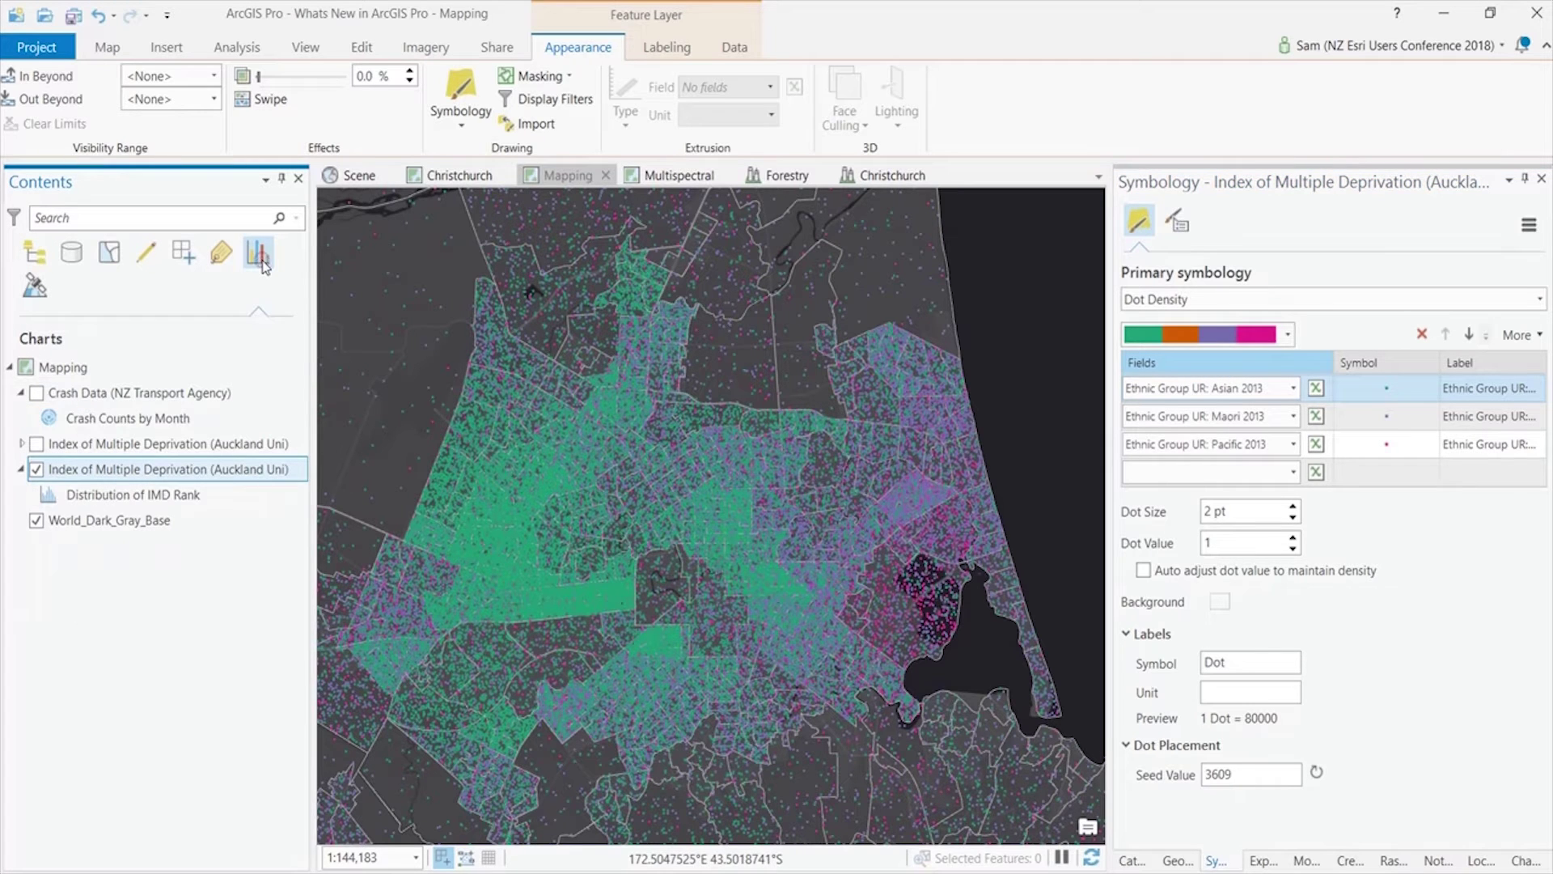
{"action": "left_click", "coordinate": [173, 499]}
{"action": "double_click", "coordinate": [172, 498]}
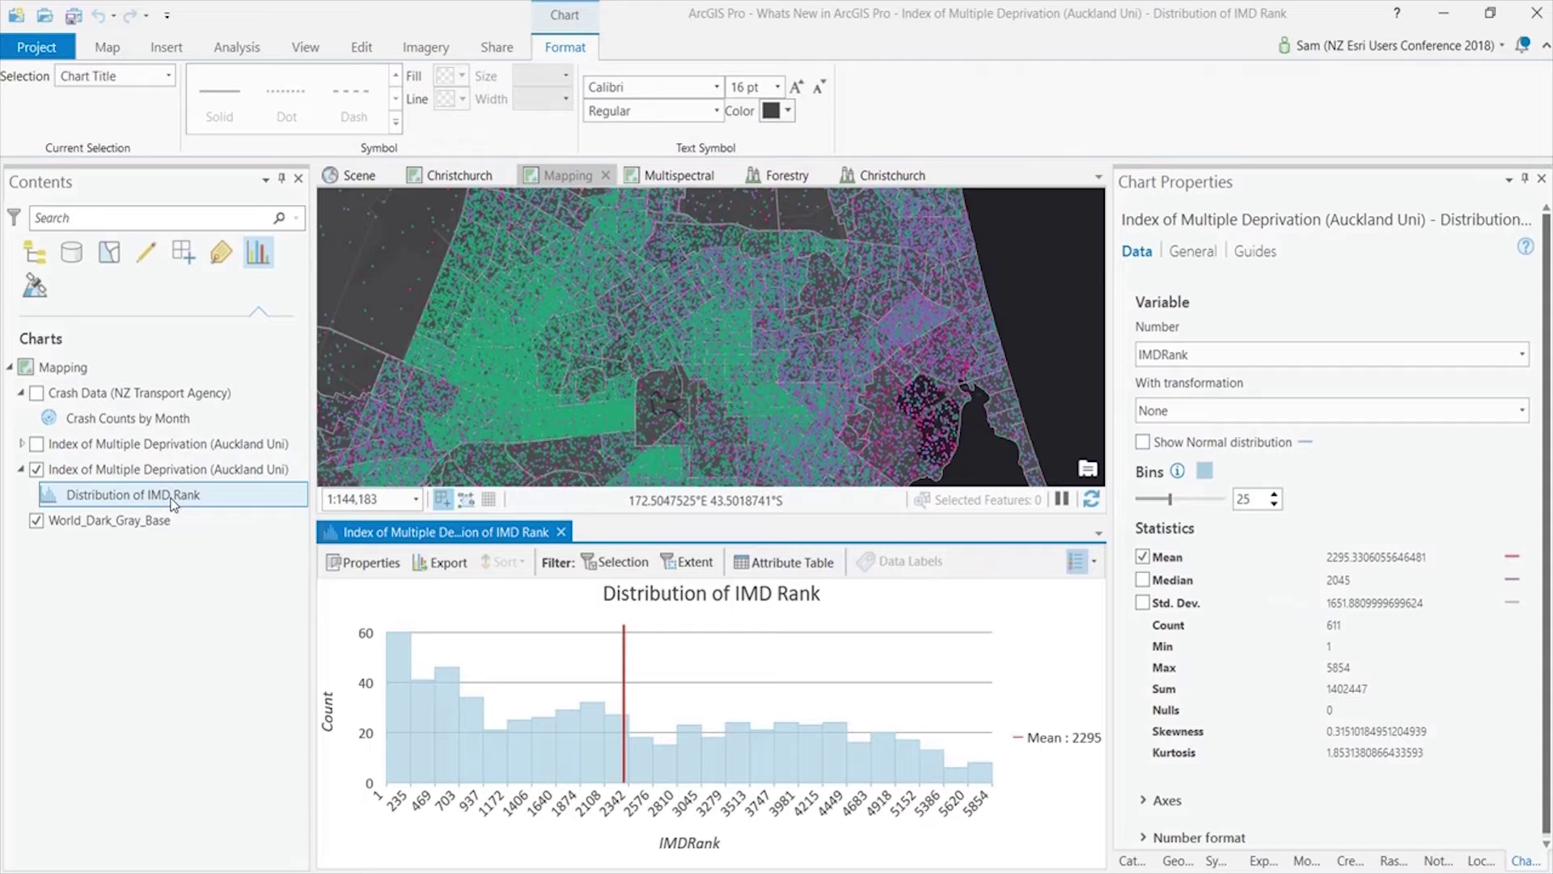
{"action": "left_click", "coordinate": [679, 558]}
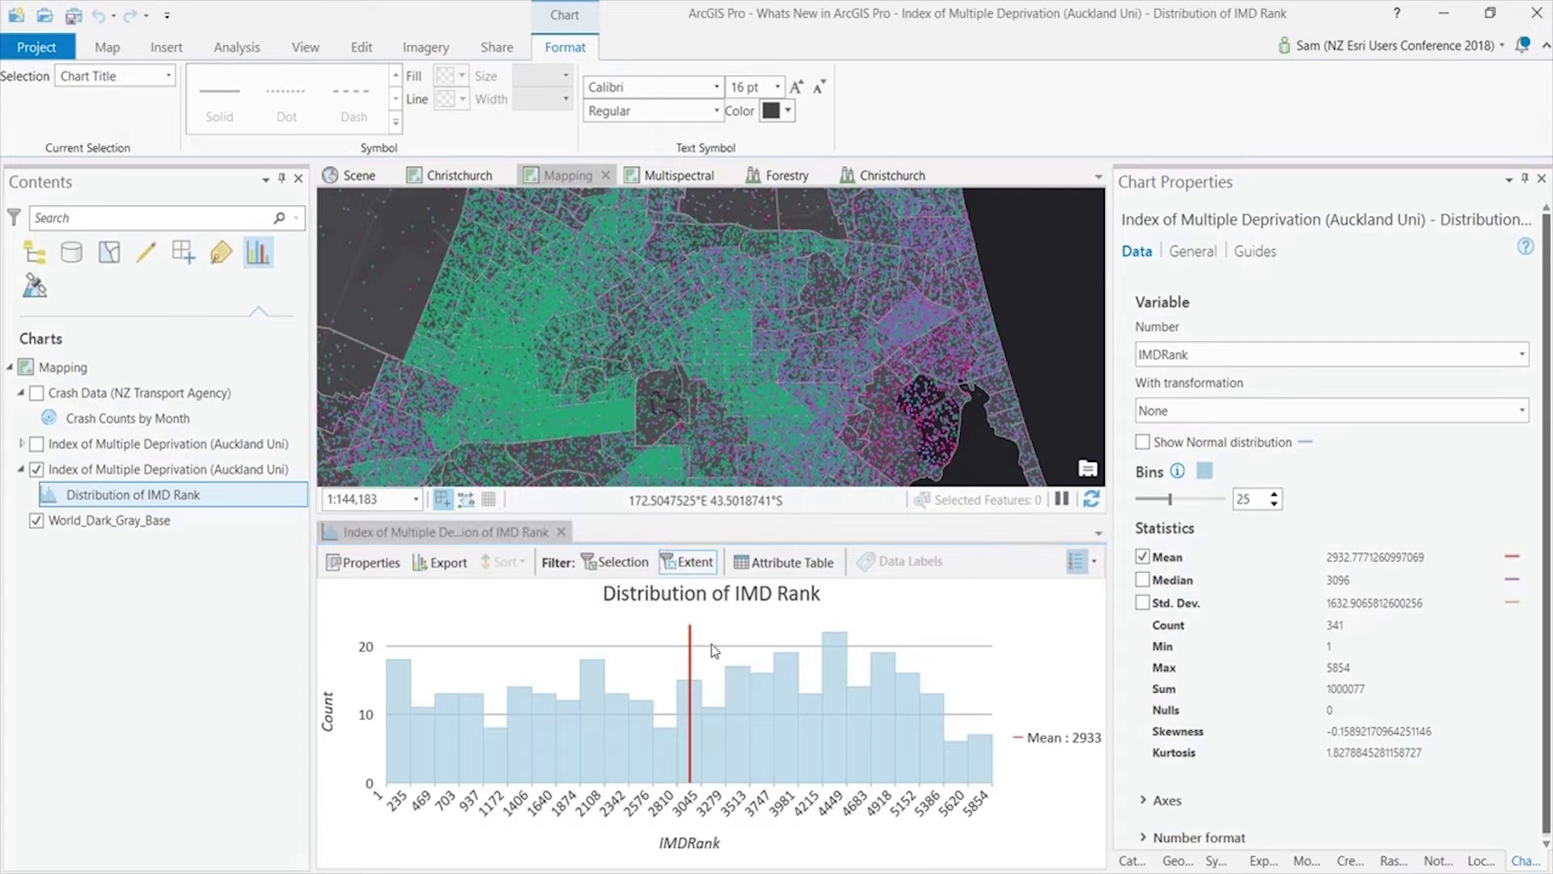
Select the histogram bars from 3279 to 5854 and hide the Index of Multiple Deprivation layer.
{"action": "left_click_drag", "start_coordinate": [712, 650], "coordinate": [975, 740]}
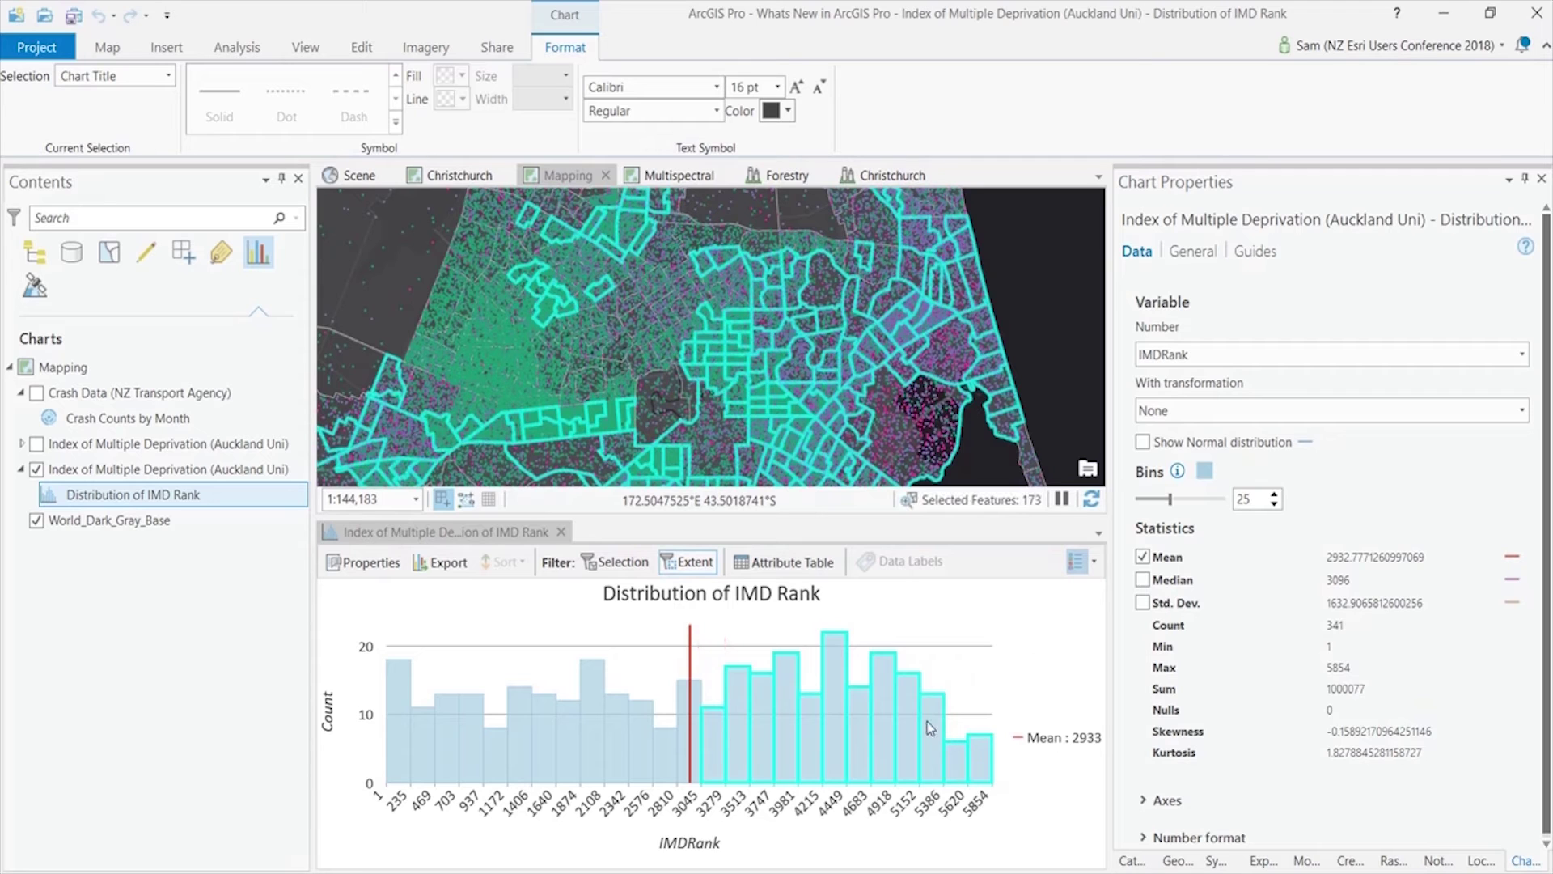
{"action": "mouse_move", "coordinate": [924, 717]}
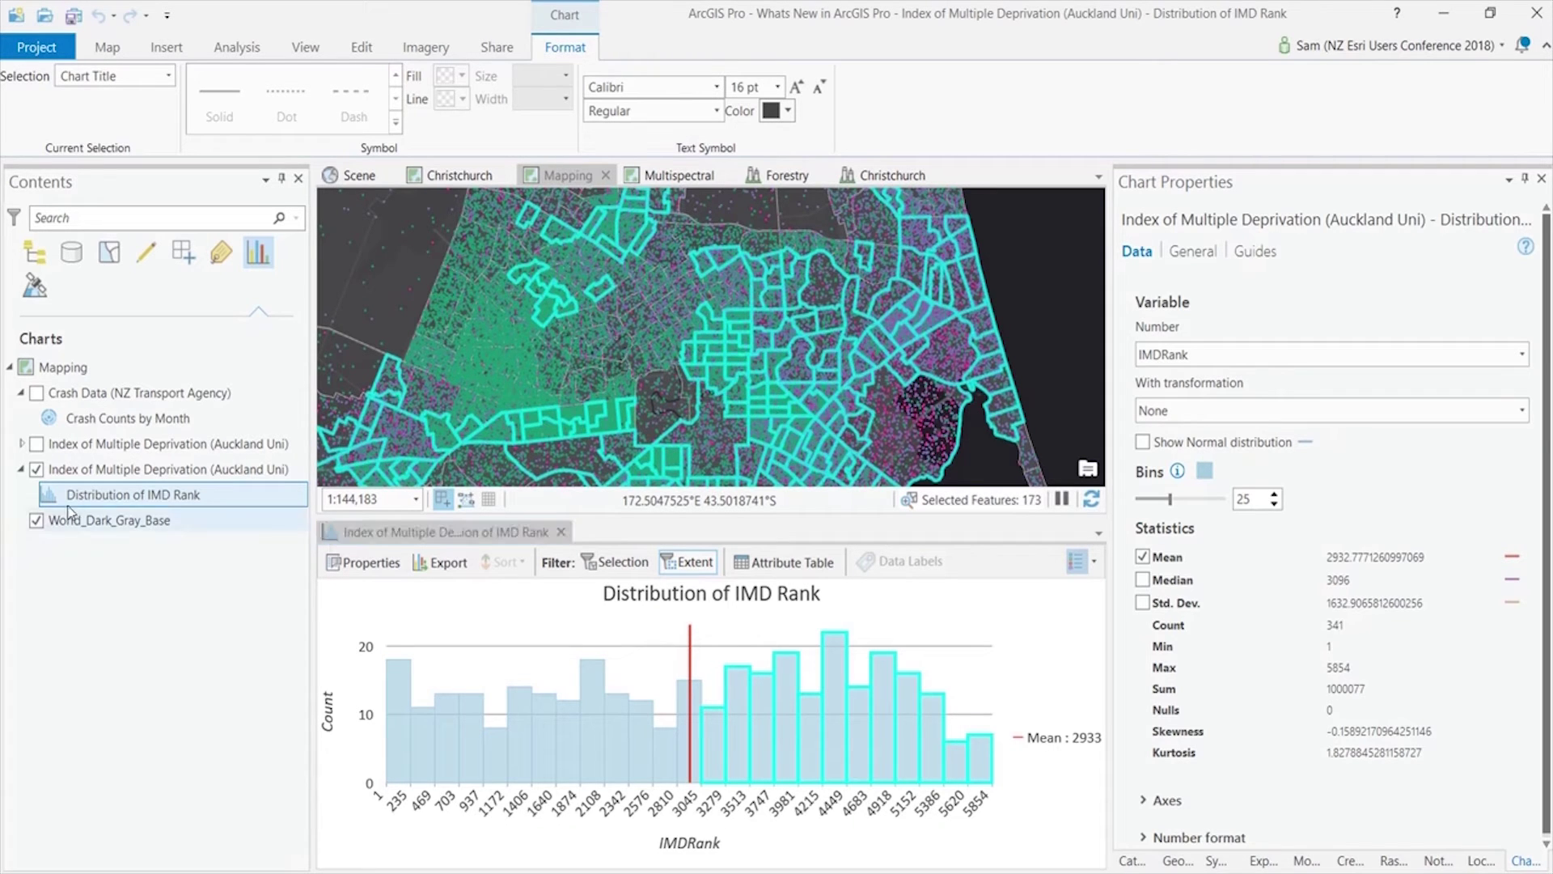
{"action": "left_click", "coordinate": [36, 469]}
Turn on Crash Data, open the Crash Counts by Month chart, and switch to the Multispectral map.
{"action": "left_click", "coordinate": [36, 393]}
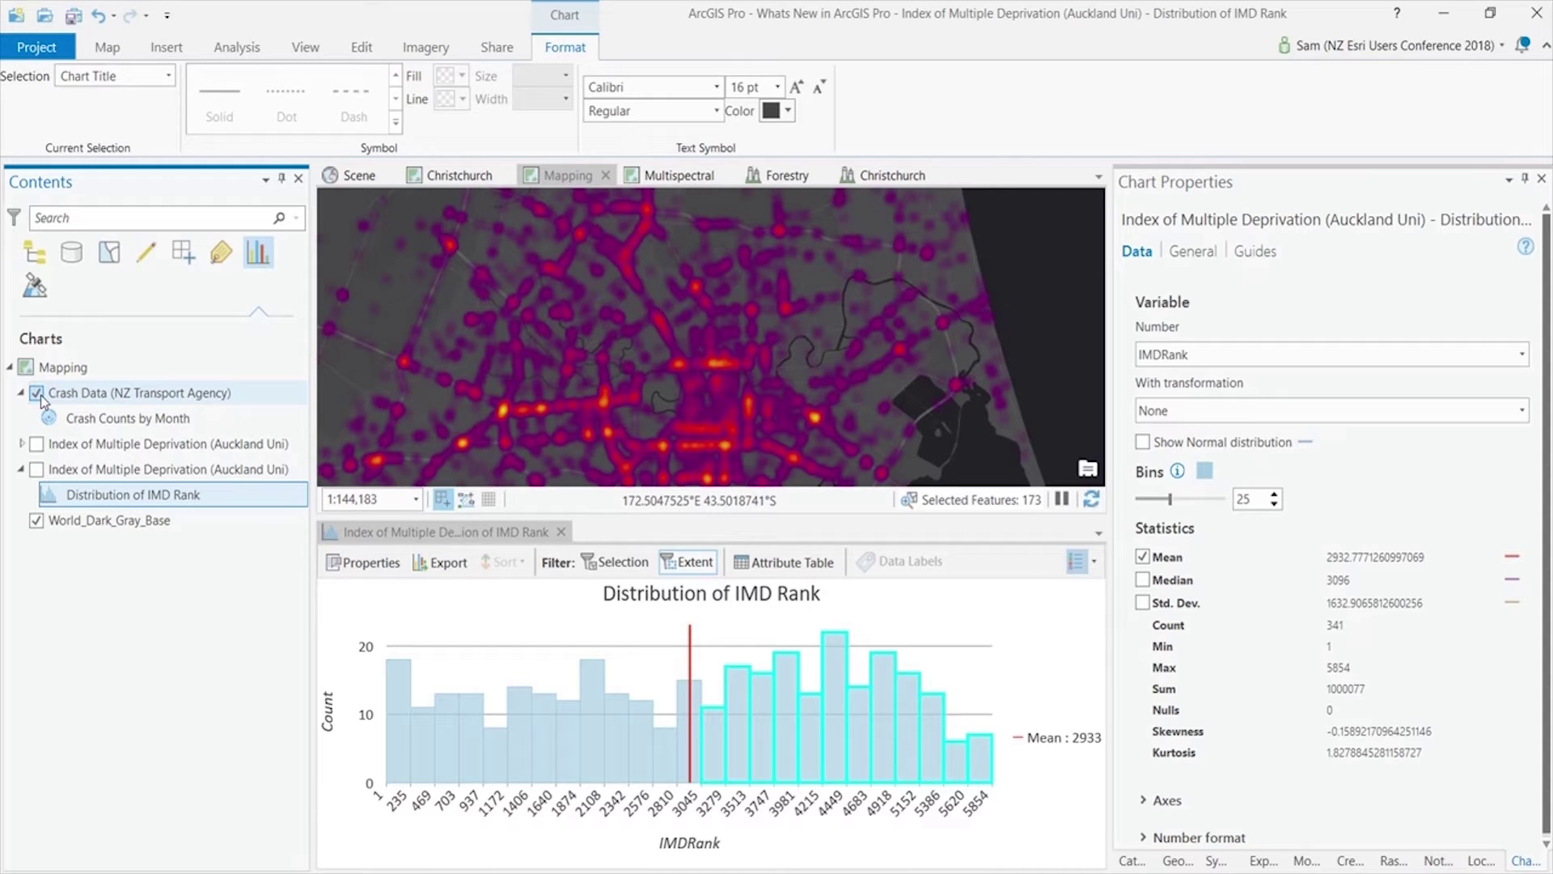
{"action": "left_click", "coordinate": [80, 418]}
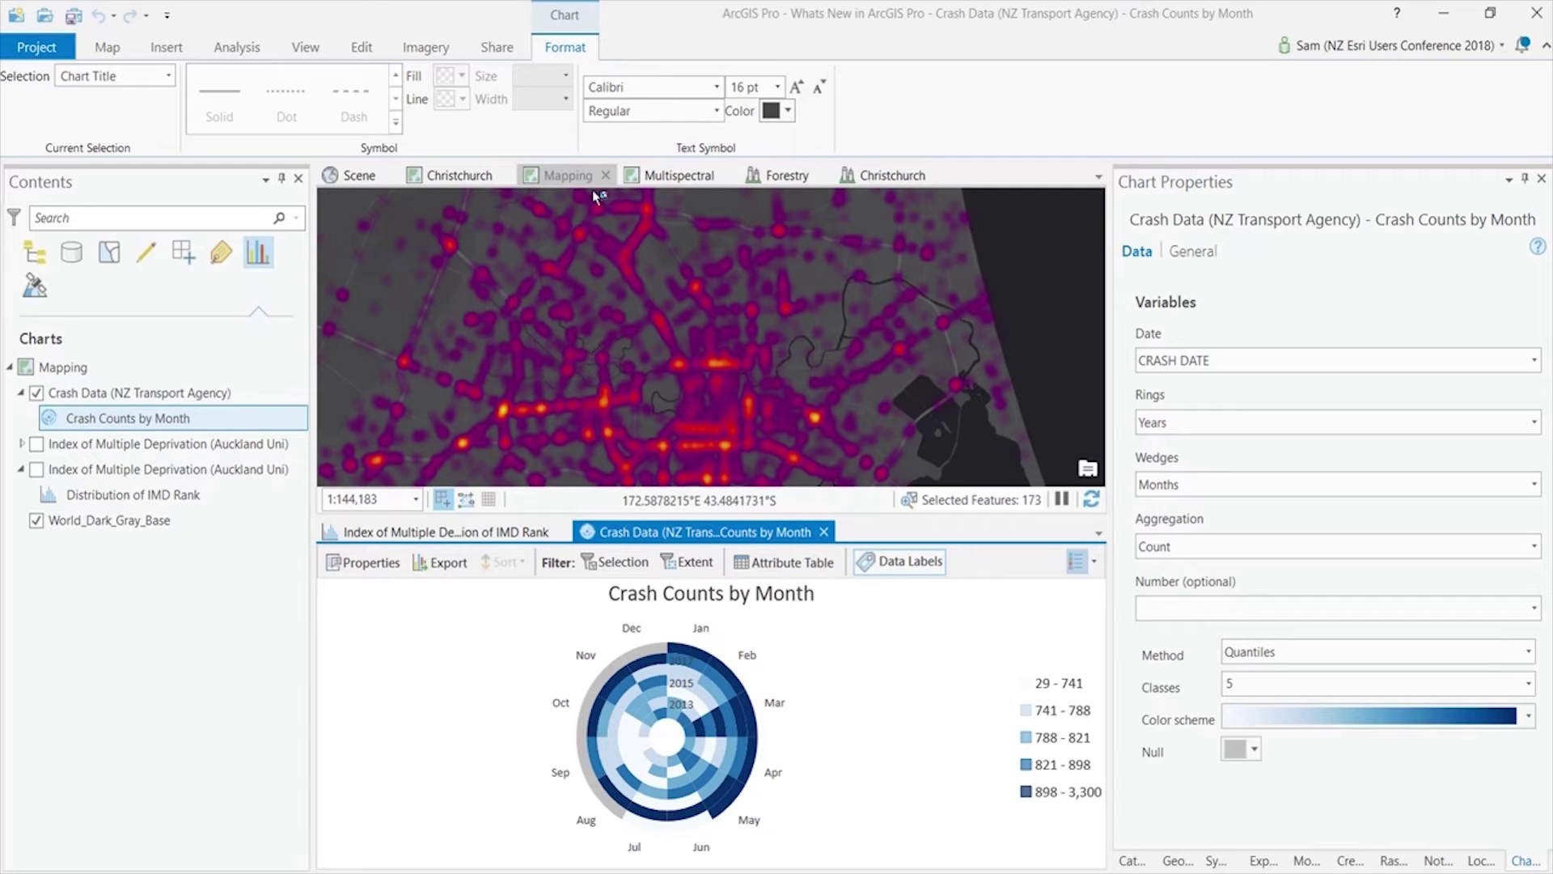
{"action": "left_click", "coordinate": [669, 177]}
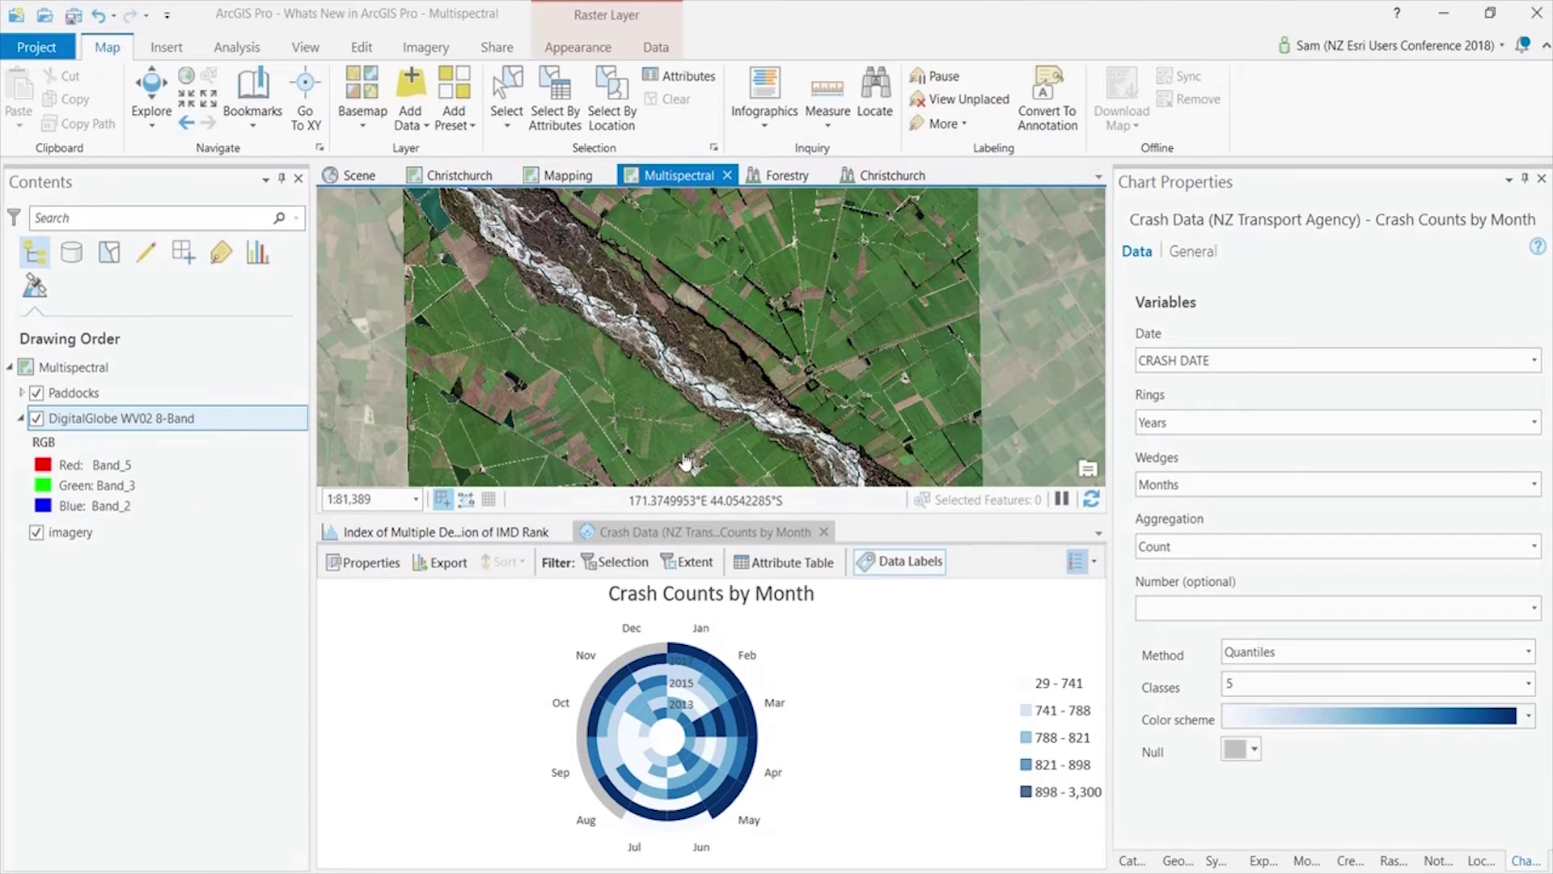
Close both chart views and apply the DigitalGlobe Colour Infrared band combination to the 8-Band imagery.
{"action": "left_click", "coordinate": [824, 532]}
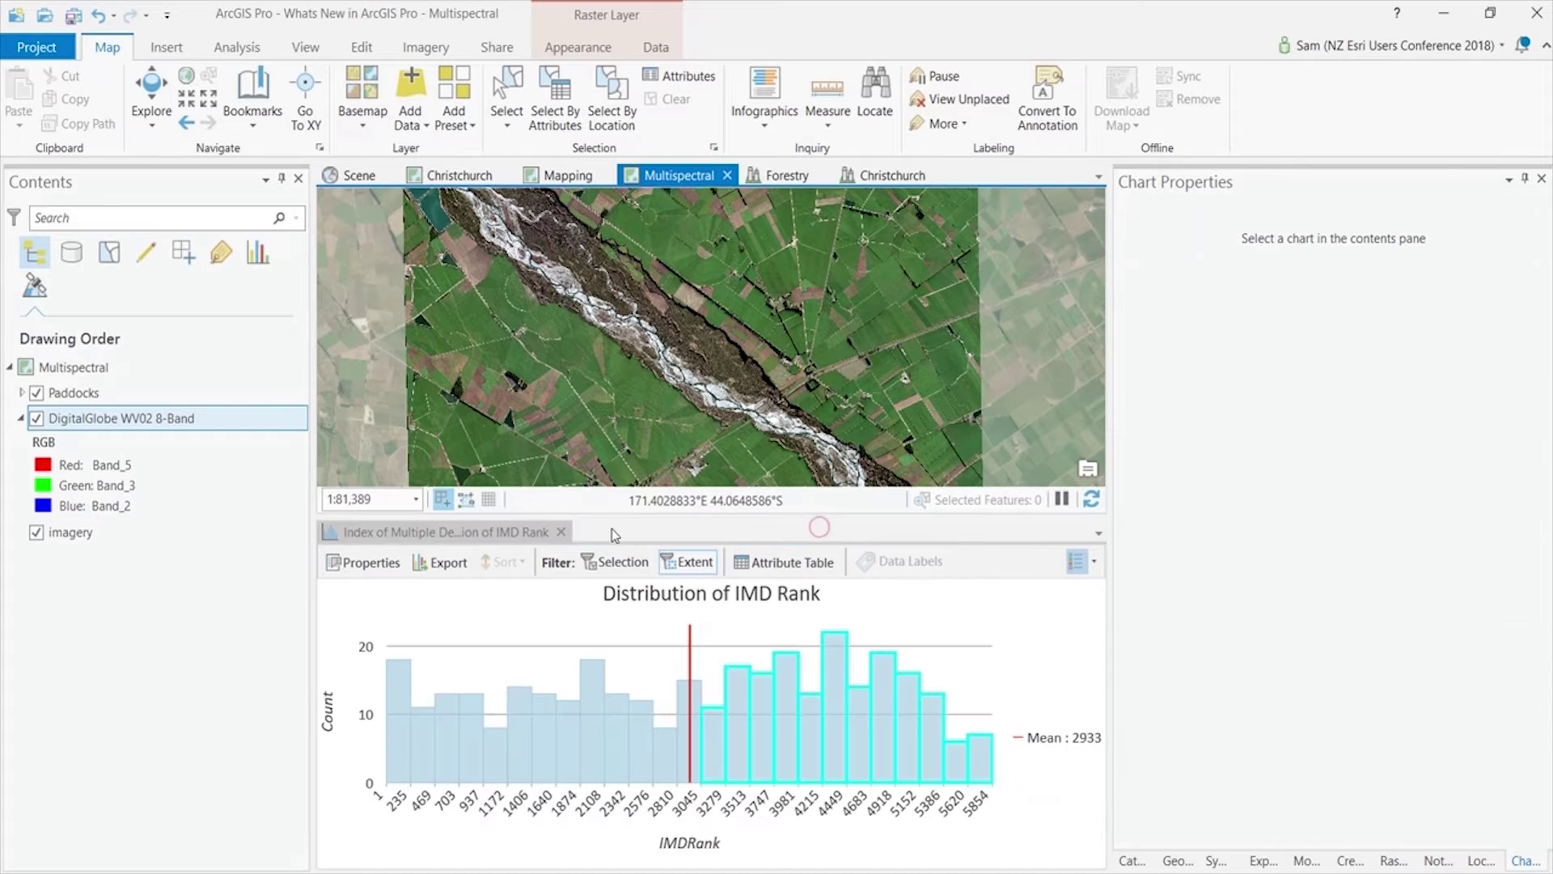
{"action": "left_click", "coordinate": [556, 531]}
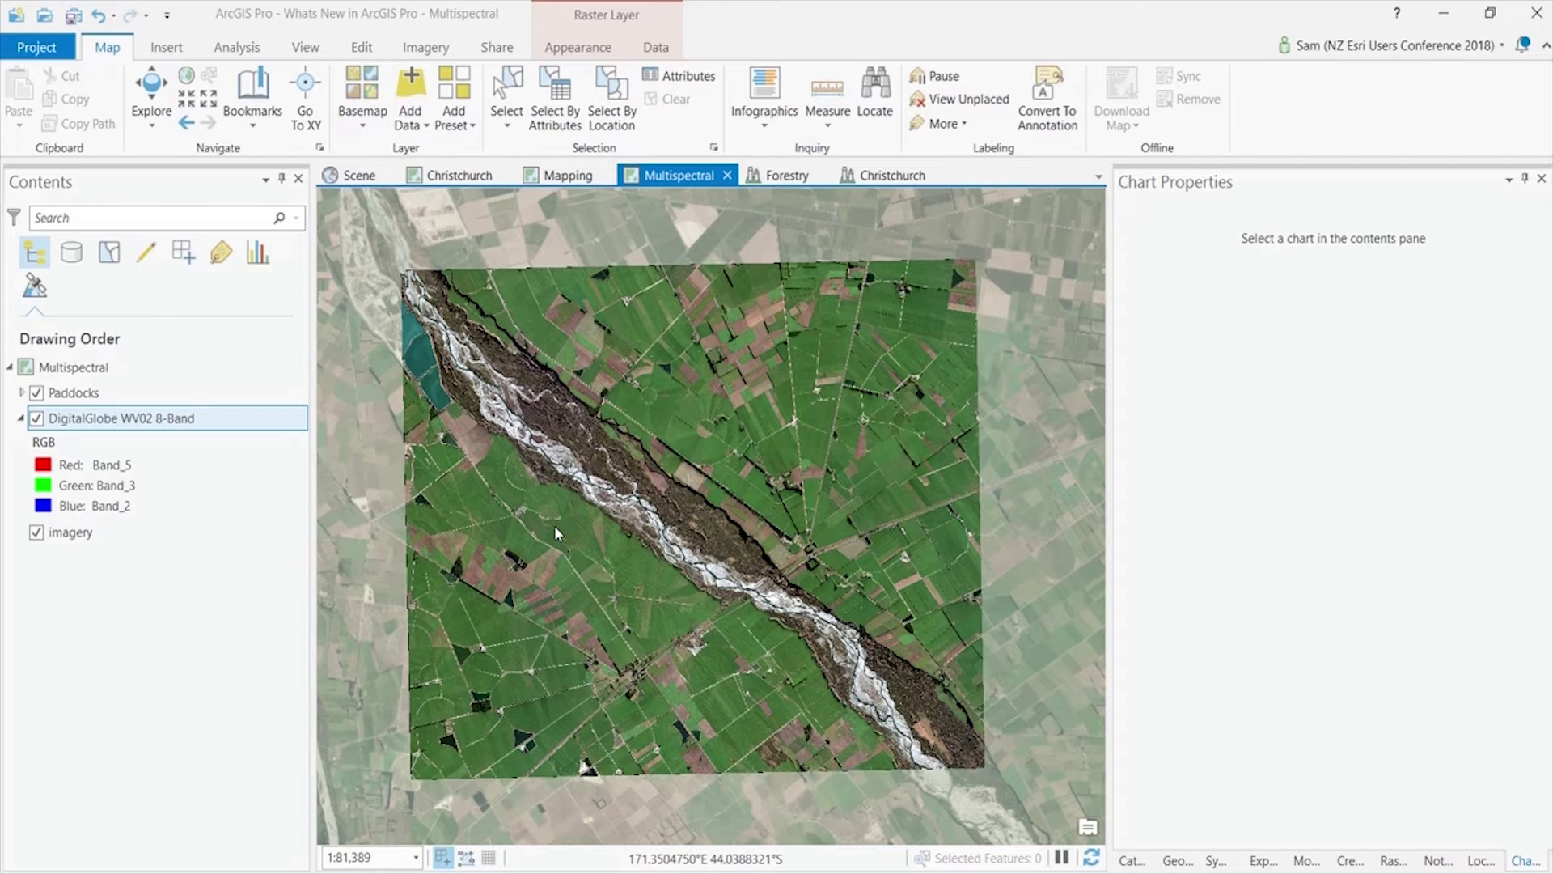
{"action": "left_click", "coordinate": [573, 53]}
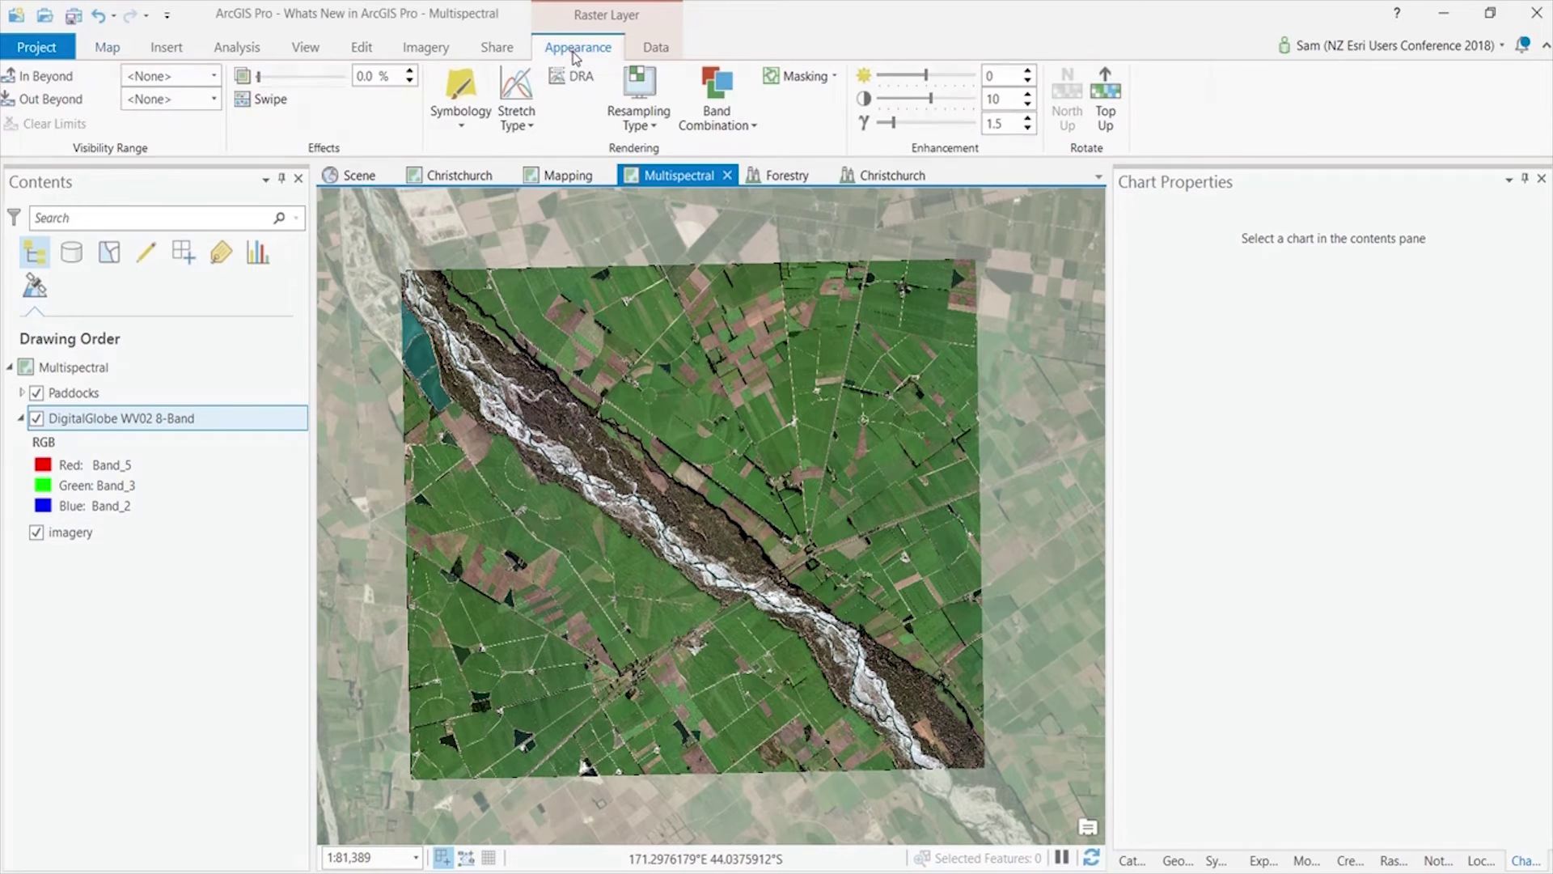
{"action": "left_click", "coordinate": [716, 105]}
{"action": "left_click", "coordinate": [769, 325]}
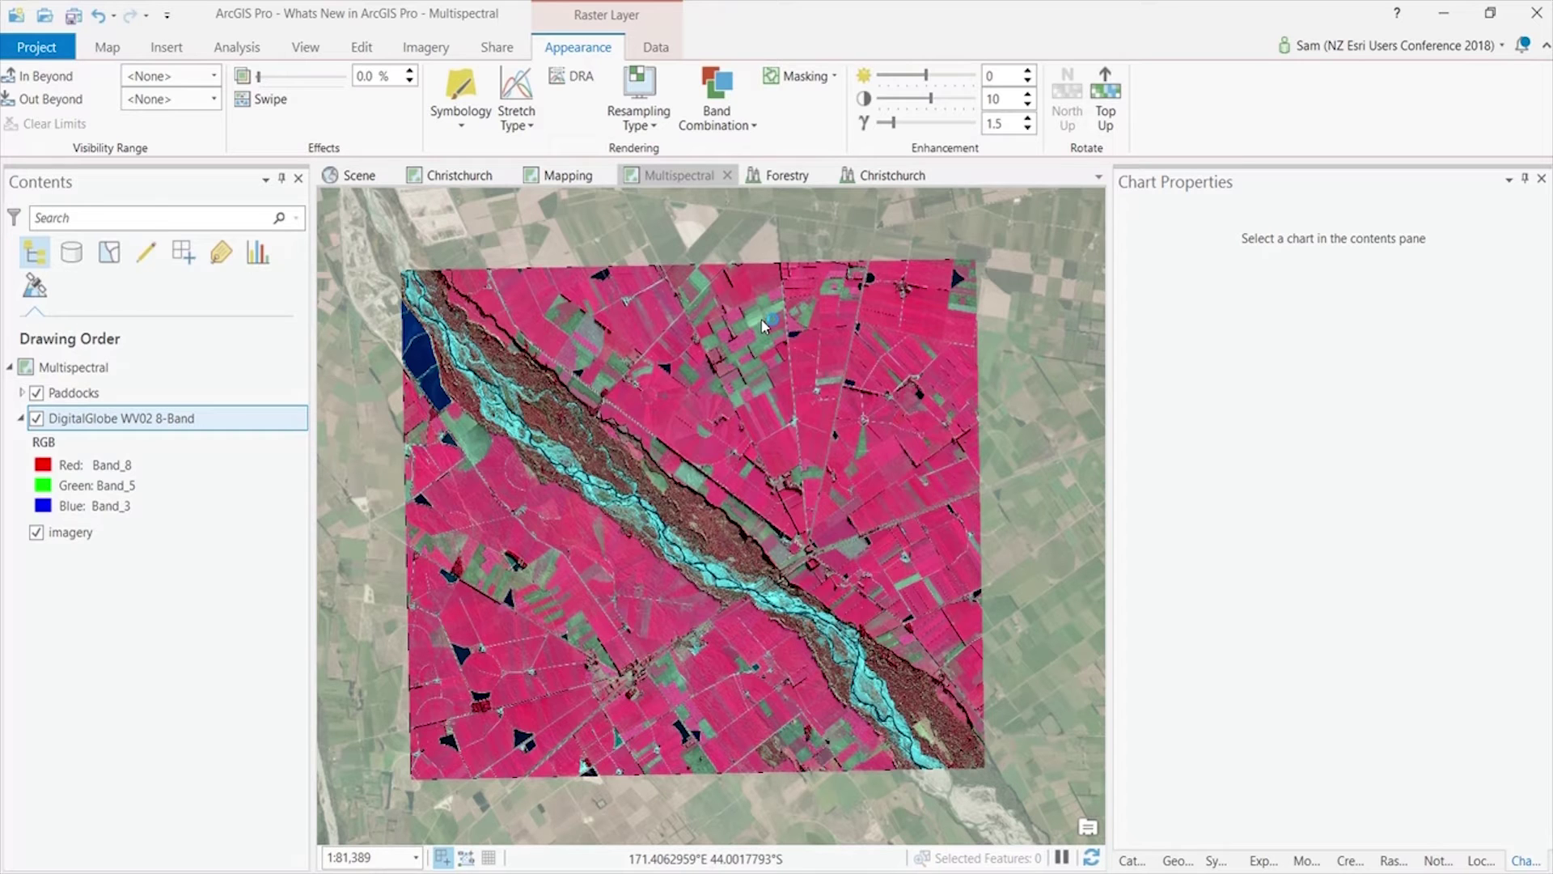
Create an NDVI layer from DigitalGlobe WV02 8-Band, visible band 5, infrared band 8, scientific output on.
{"action": "left_click", "coordinate": [432, 48]}
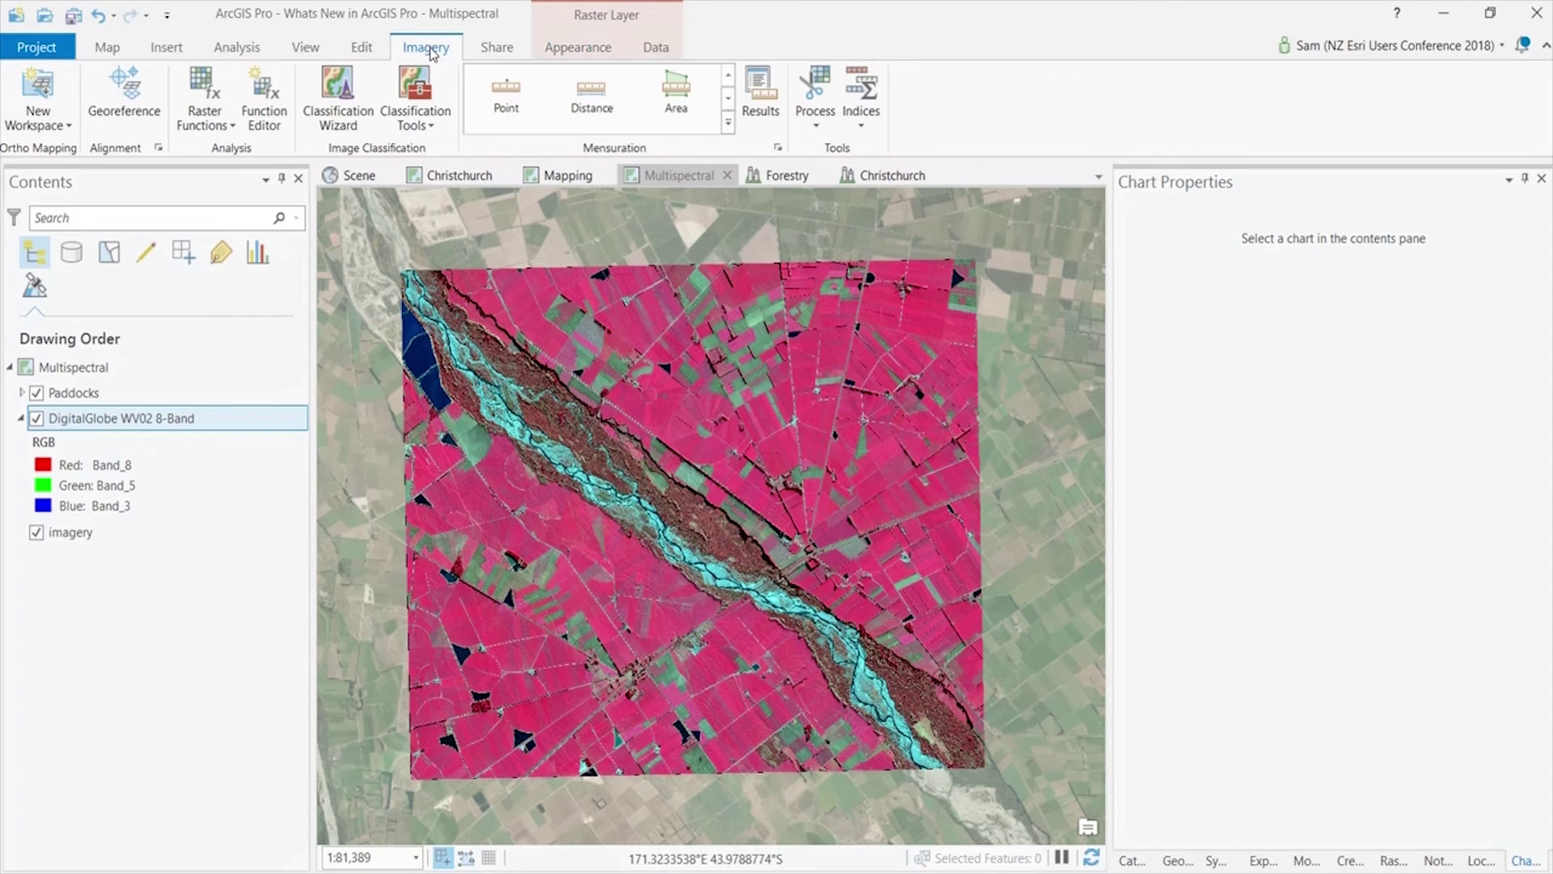
{"action": "left_click", "coordinate": [209, 95]}
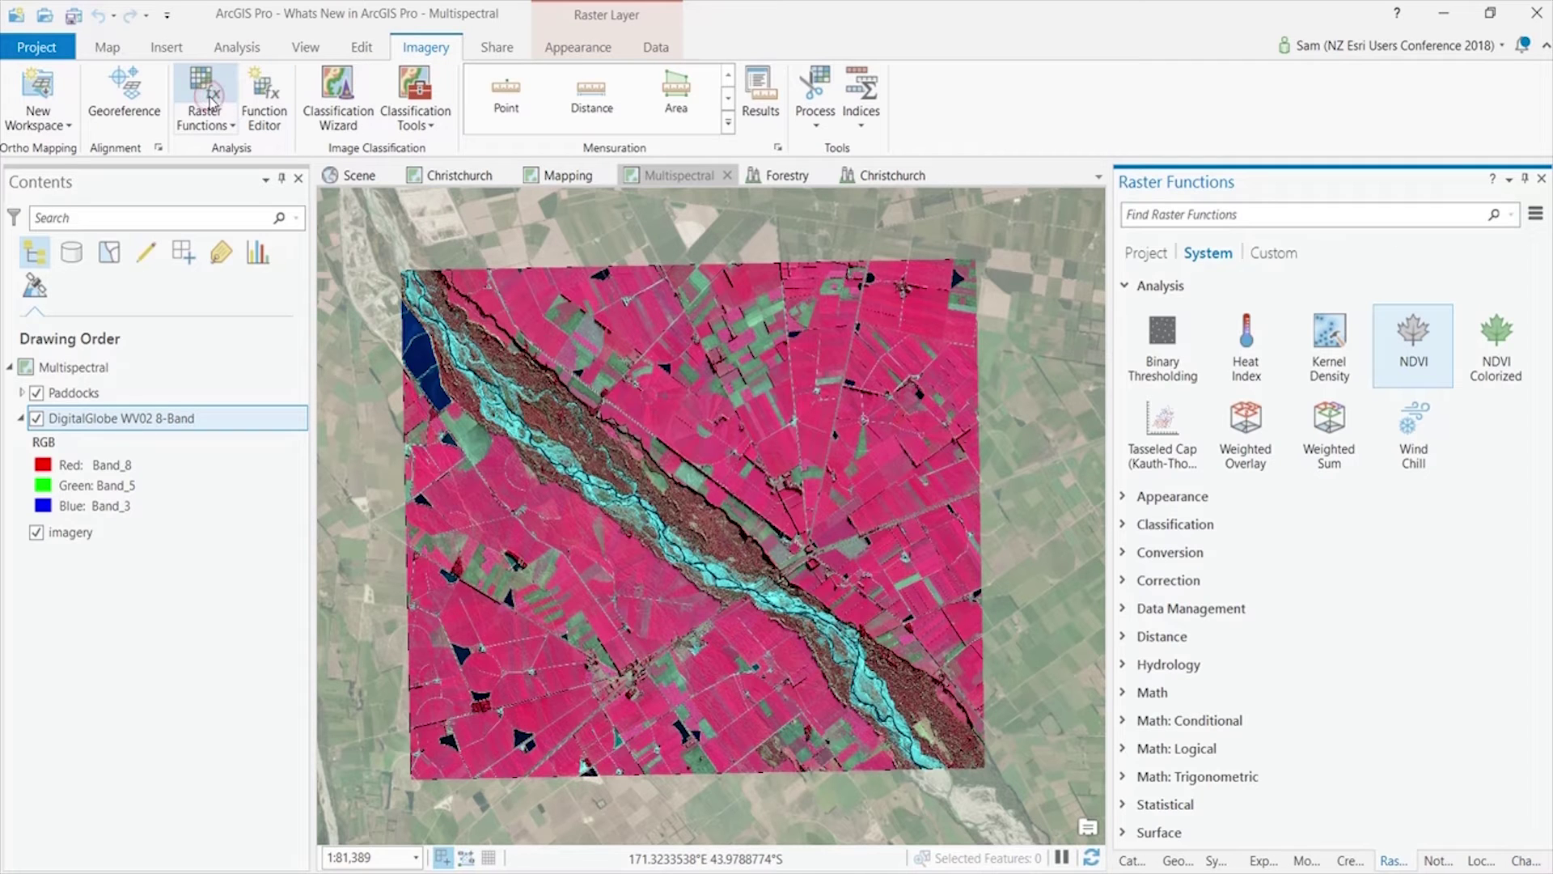
{"action": "left_click", "coordinate": [1412, 331]}
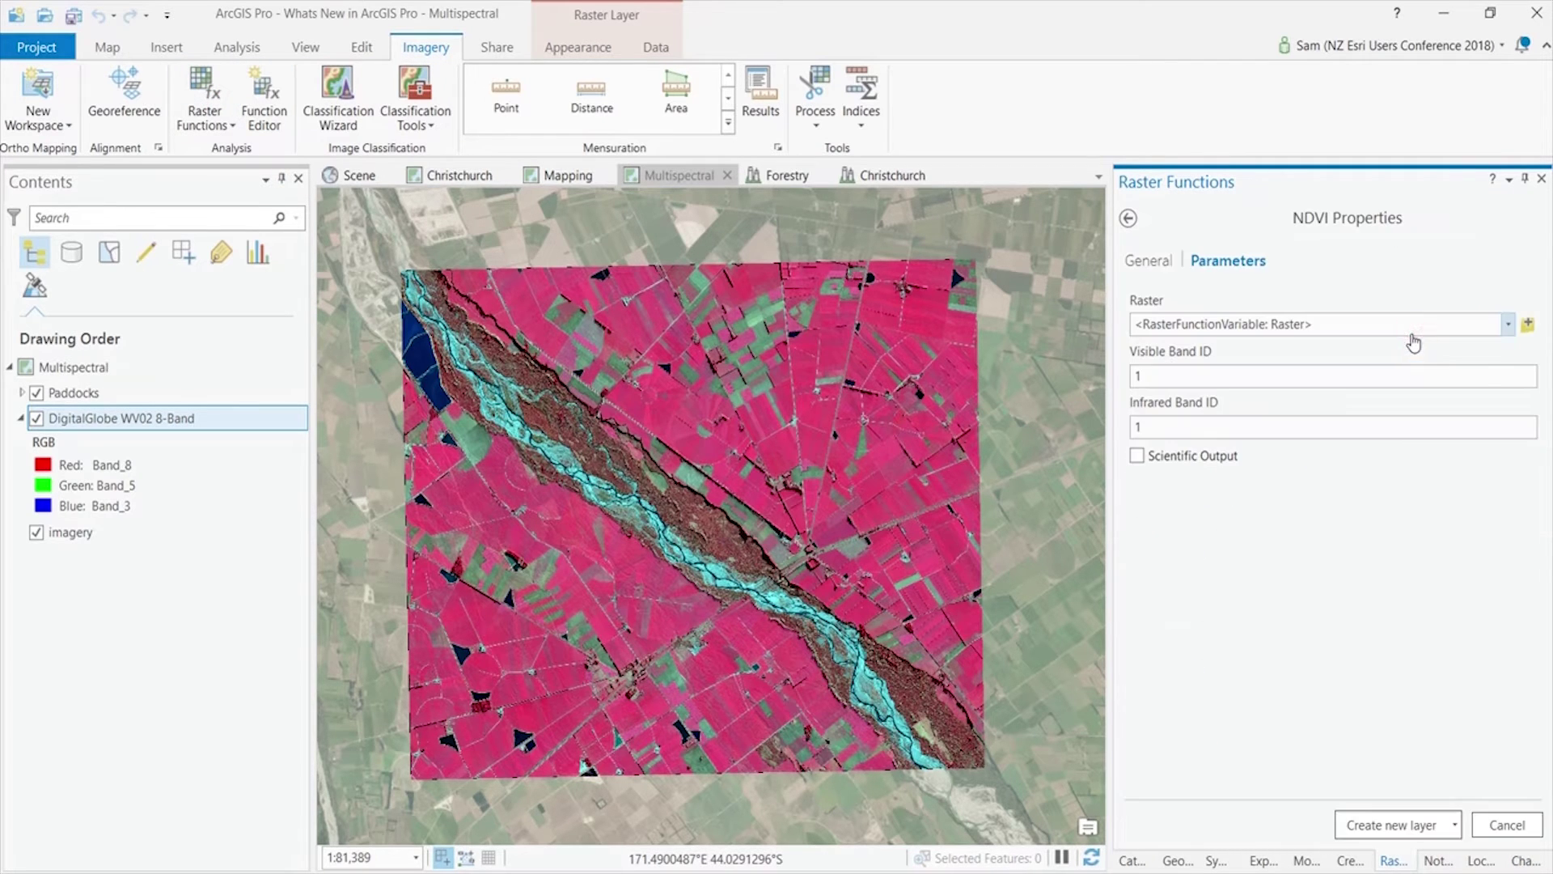
{"action": "left_click", "coordinate": [1509, 328]}
{"action": "left_click", "coordinate": [1411, 349]}
{"action": "left_click", "coordinate": [1529, 377]}
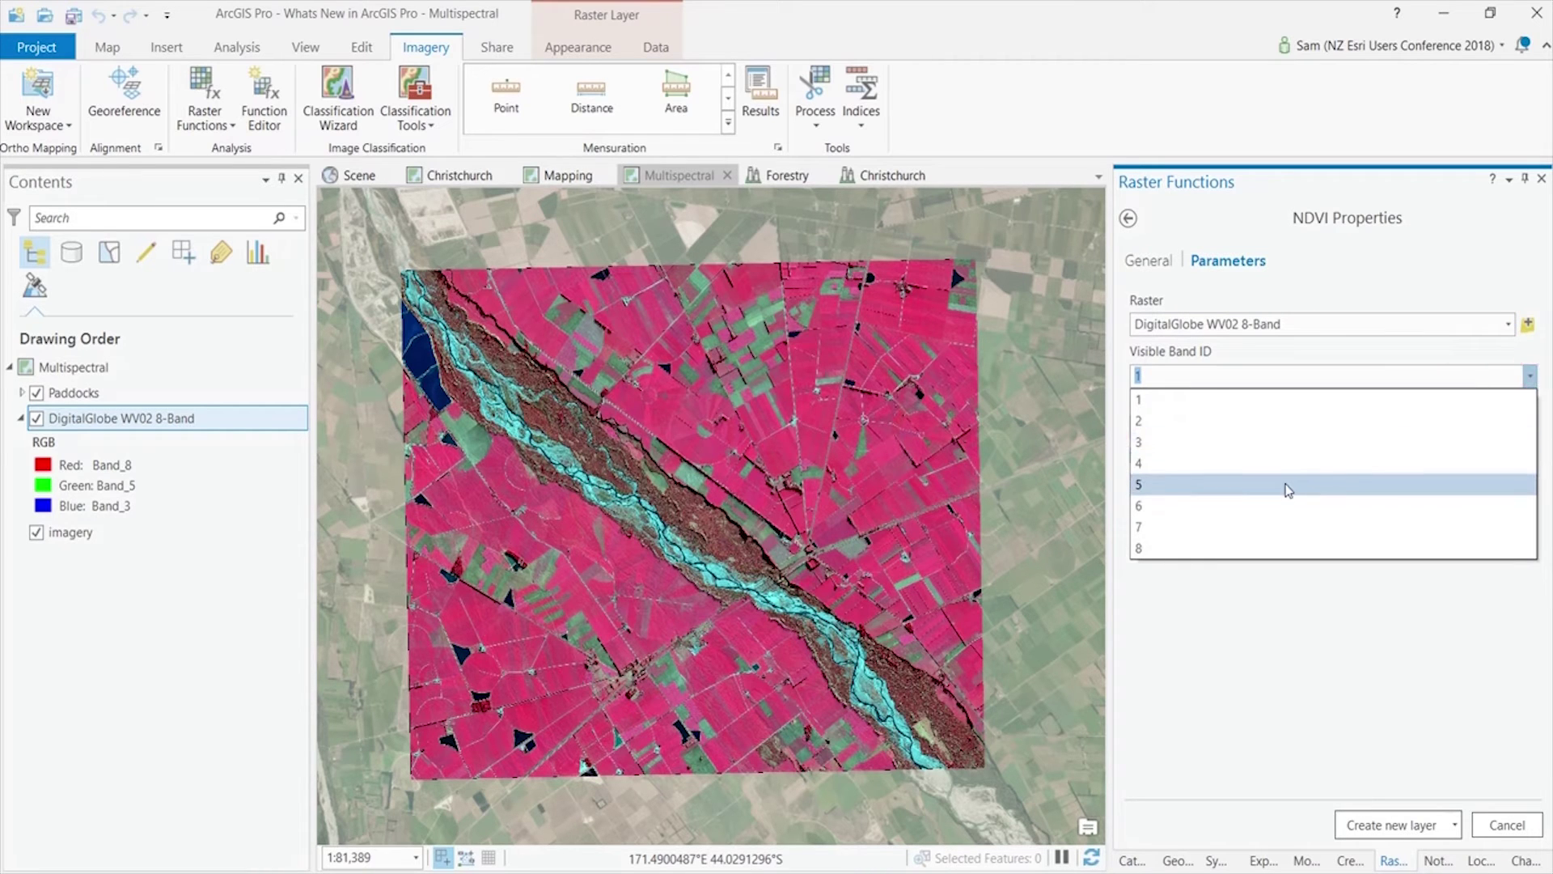
{"action": "left_click", "coordinate": [1283, 485]}
{"action": "left_click", "coordinate": [1531, 428]}
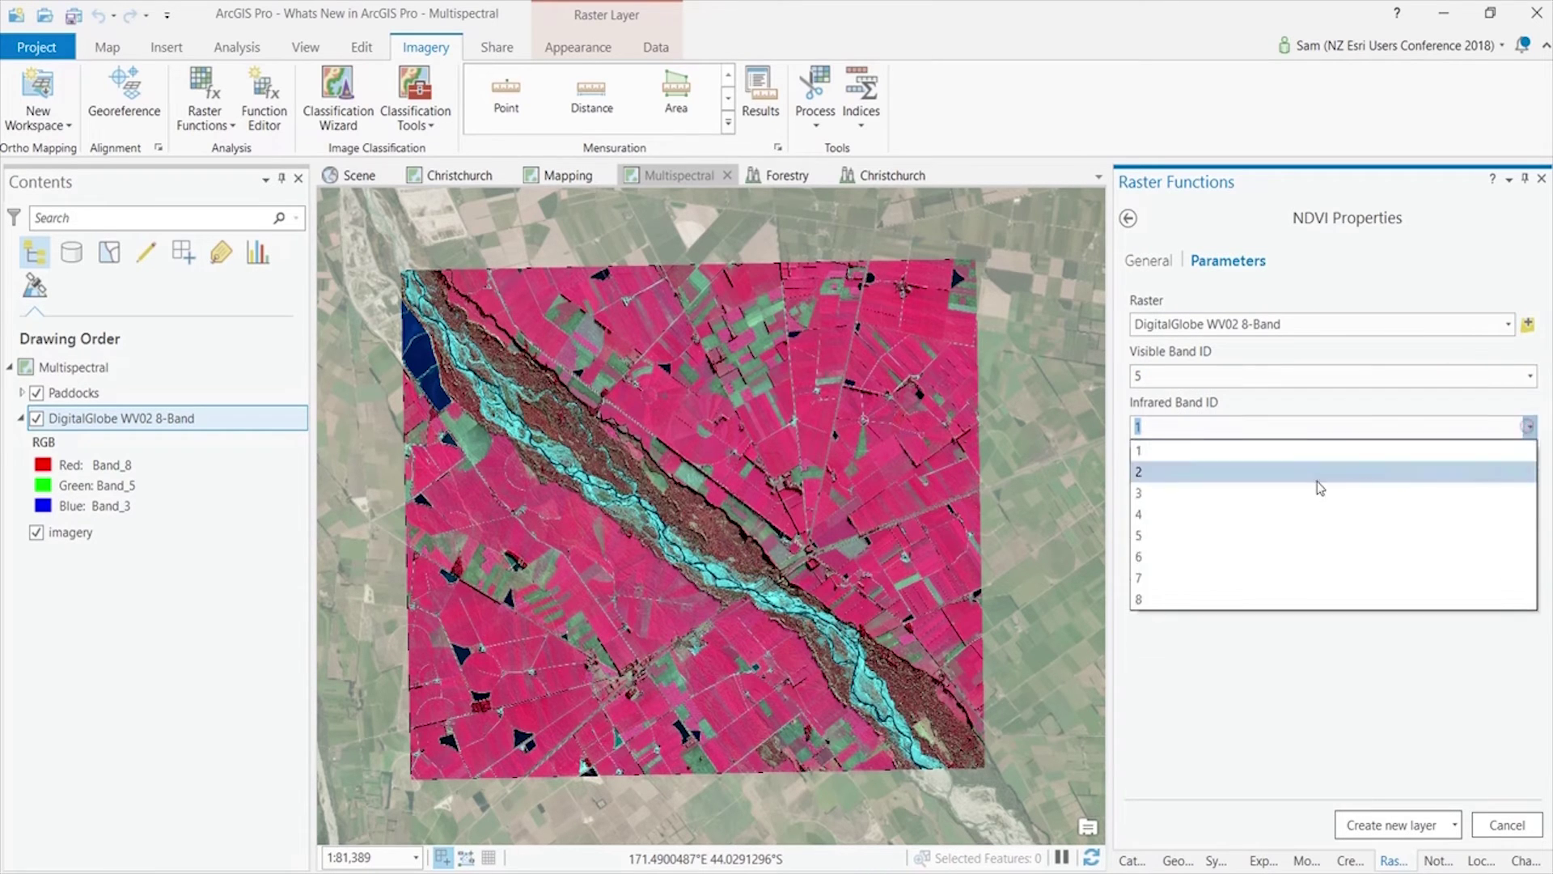
{"action": "left_click", "coordinate": [1177, 594]}
{"action": "left_click", "coordinate": [1137, 457]}
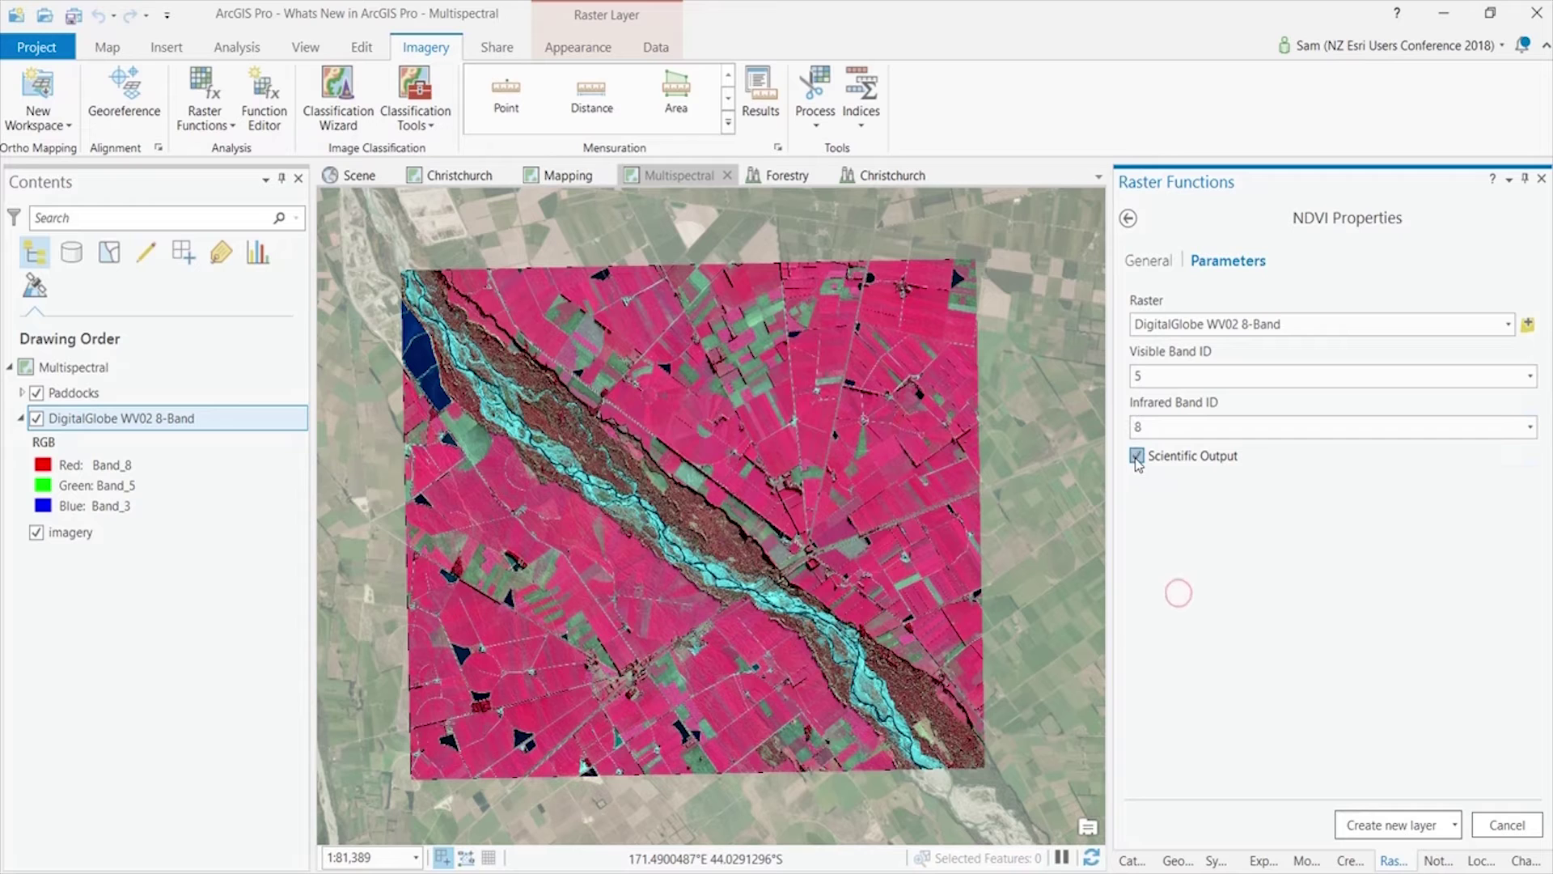
{"action": "left_click", "coordinate": [1367, 825]}
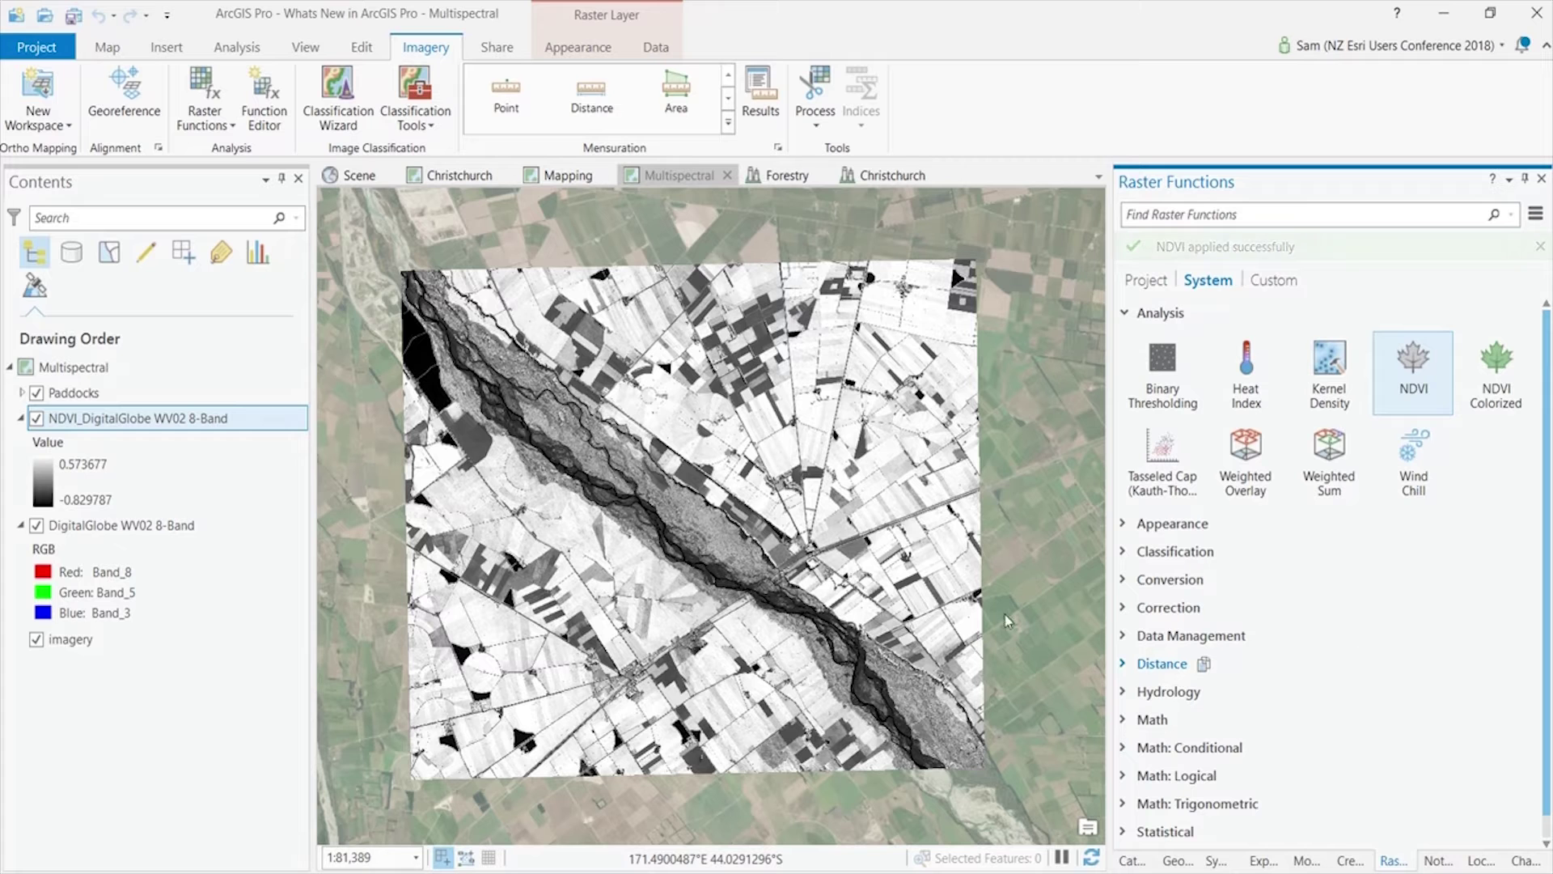
Zoom to the paddocks bookmark and create a Spectral Profile chart from the NDVI layer.
{"action": "left_click", "coordinate": [108, 48]}
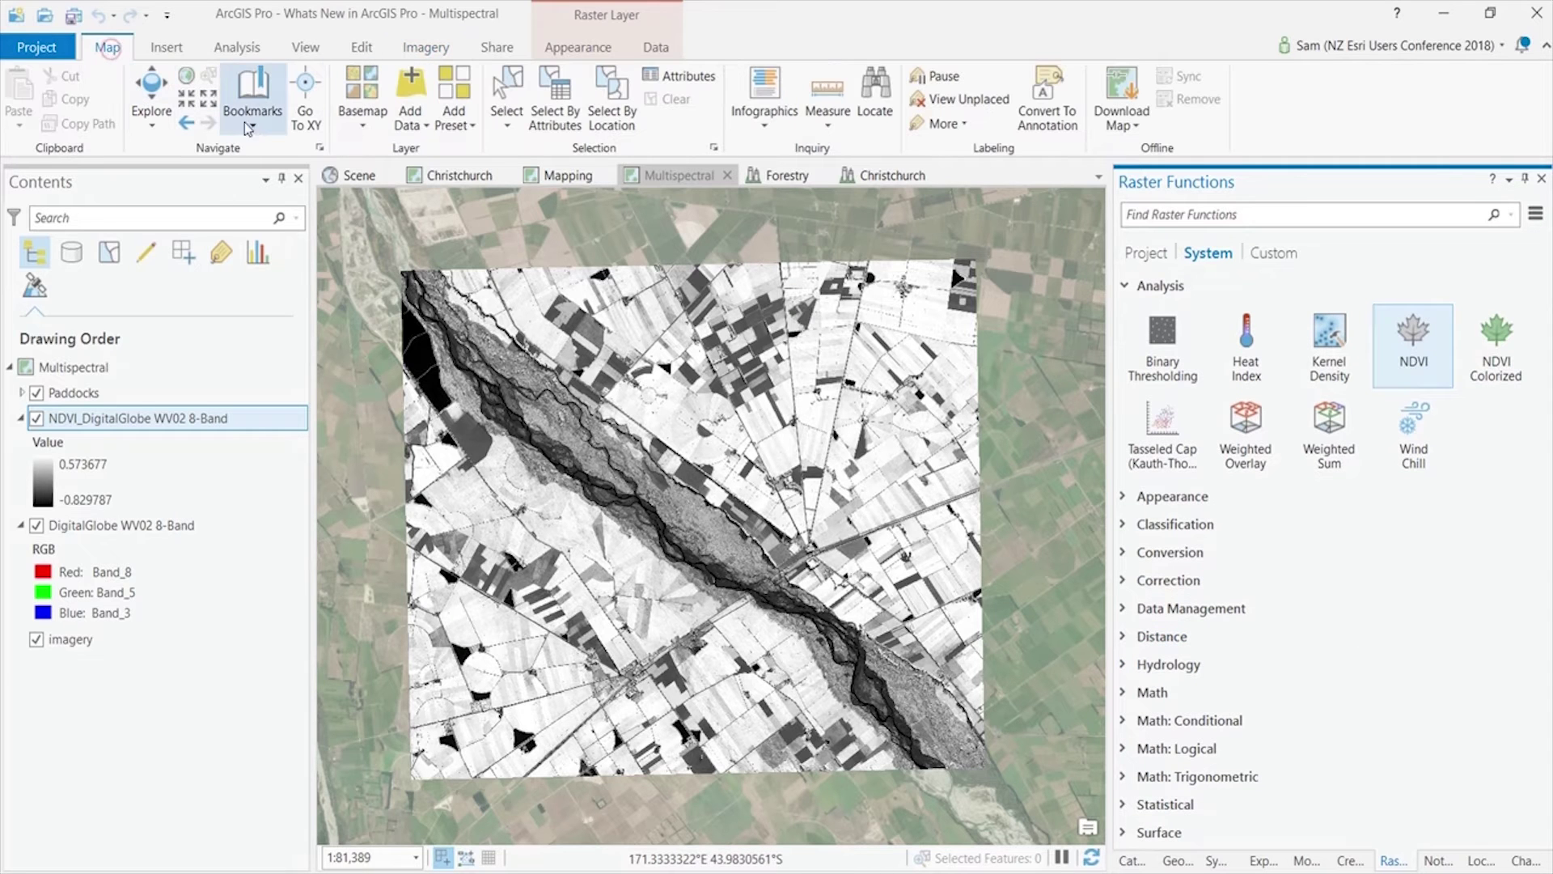
{"action": "left_click", "coordinate": [252, 101]}
{"action": "left_click", "coordinate": [398, 202]}
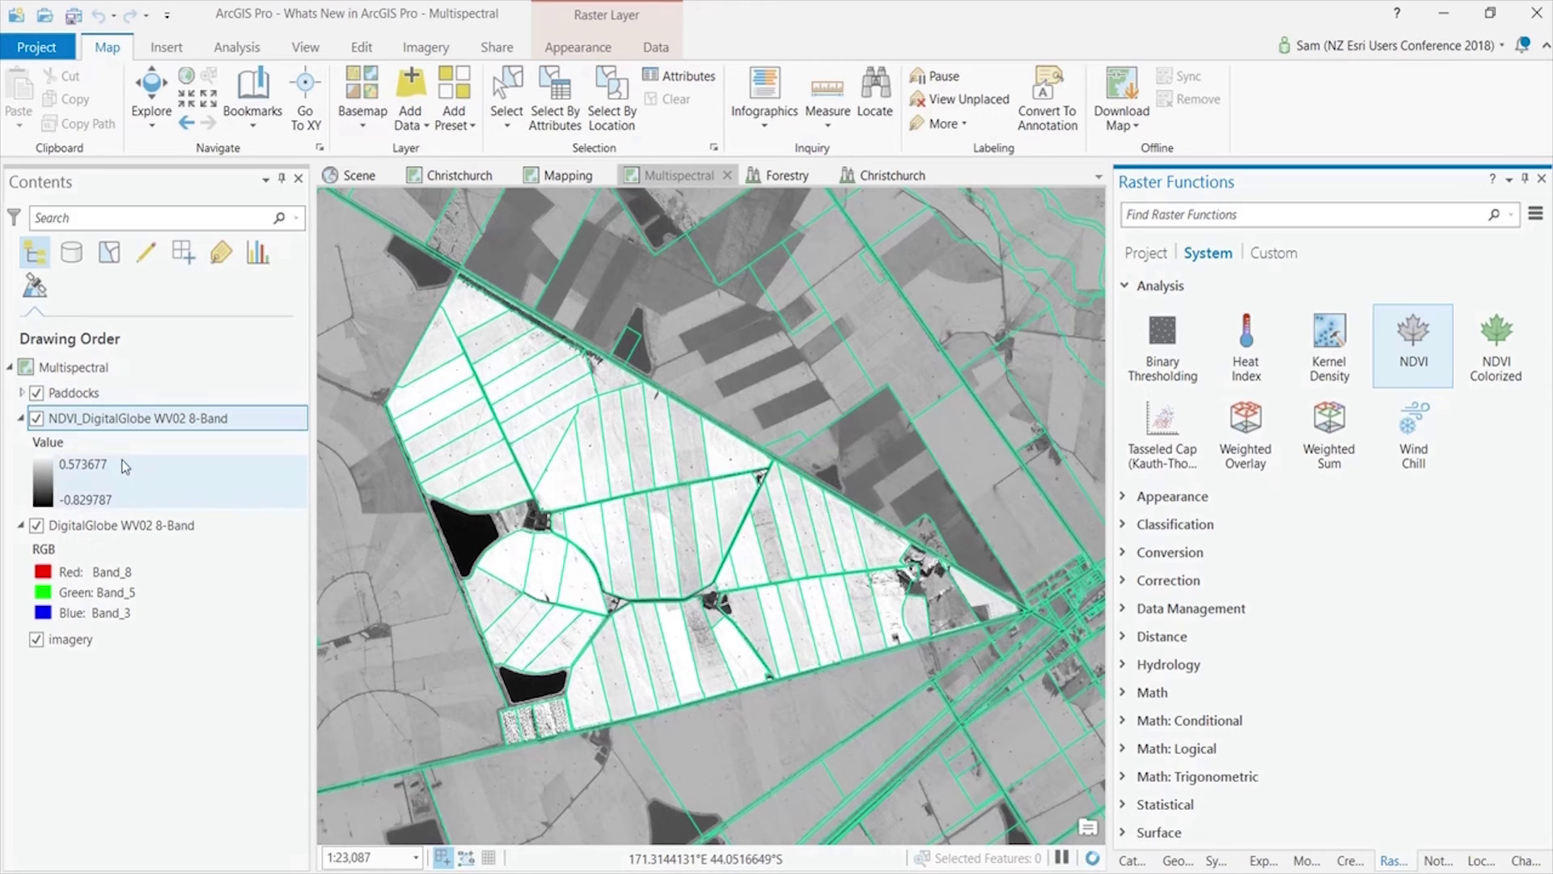
{"action": "right_click", "coordinate": [130, 424]}
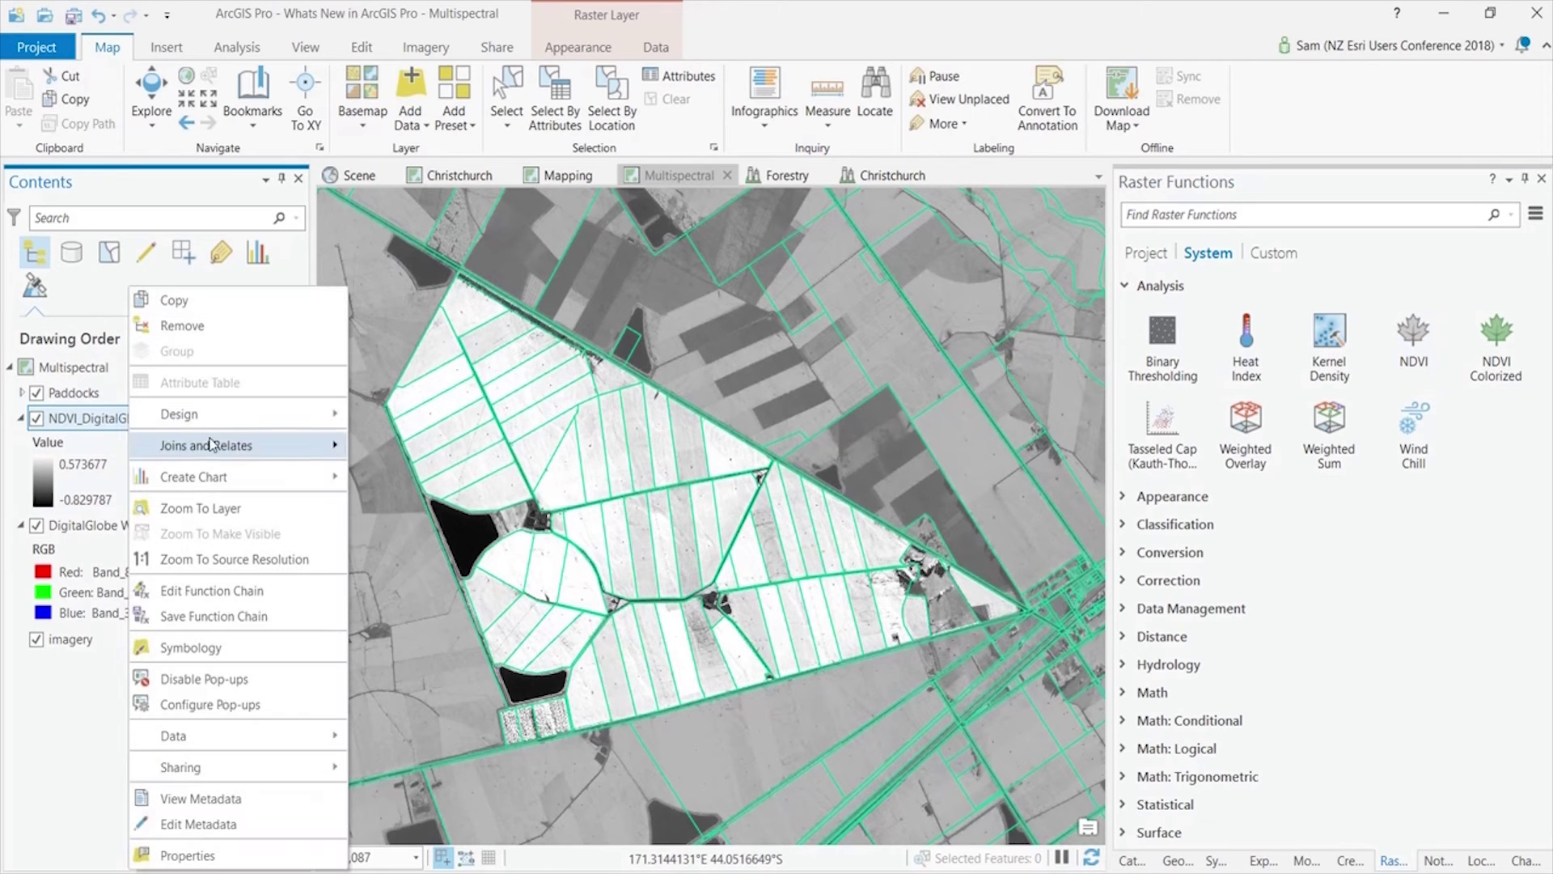
{"action": "mouse_move", "coordinate": [219, 485]}
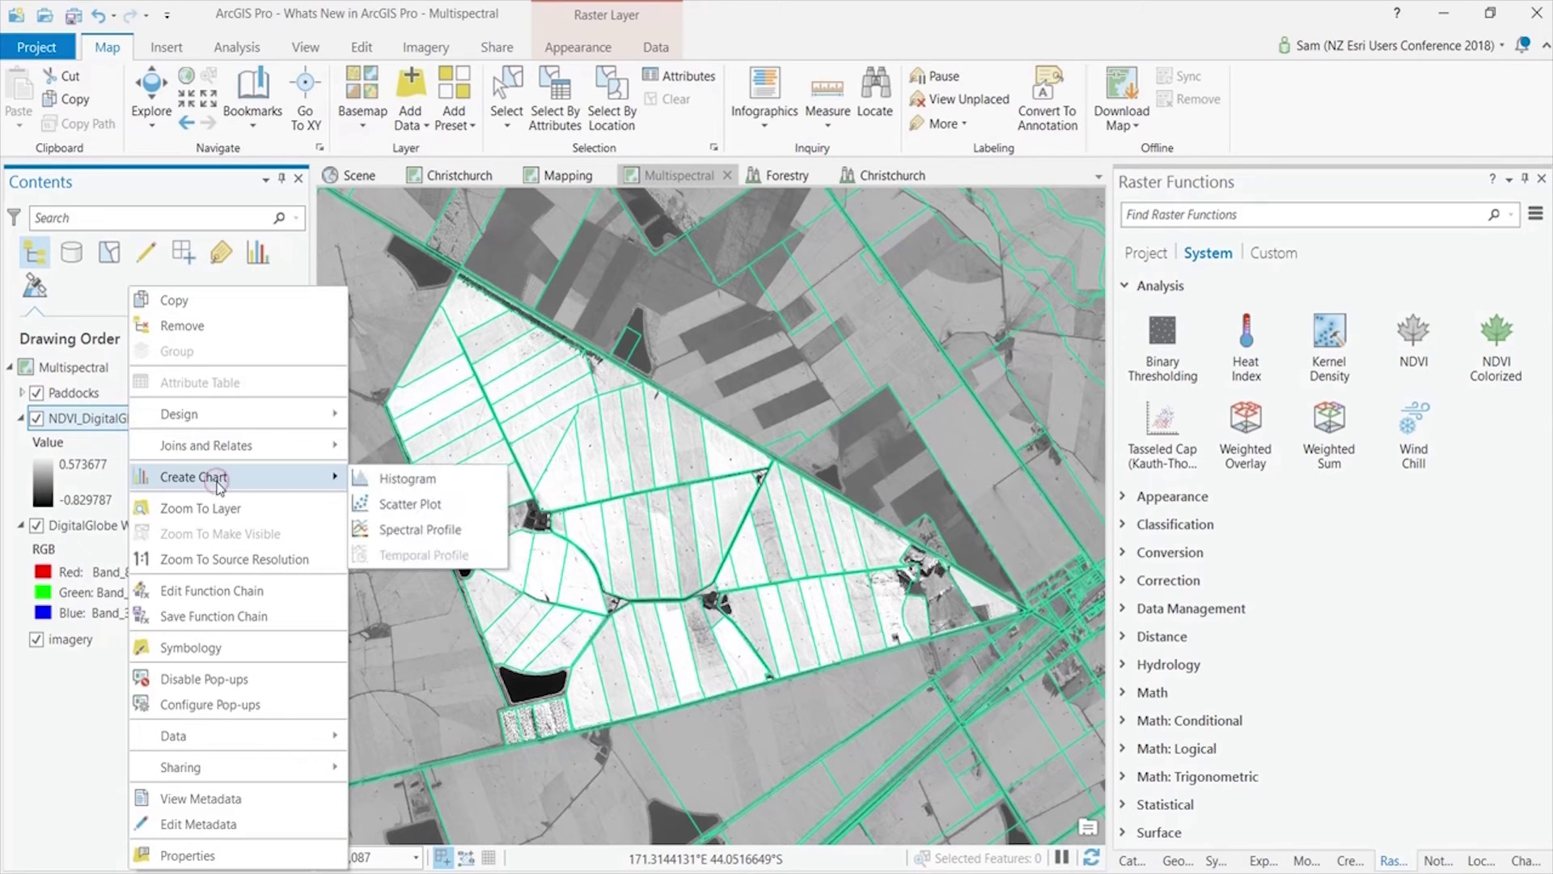
{"action": "left_click", "coordinate": [408, 529]}
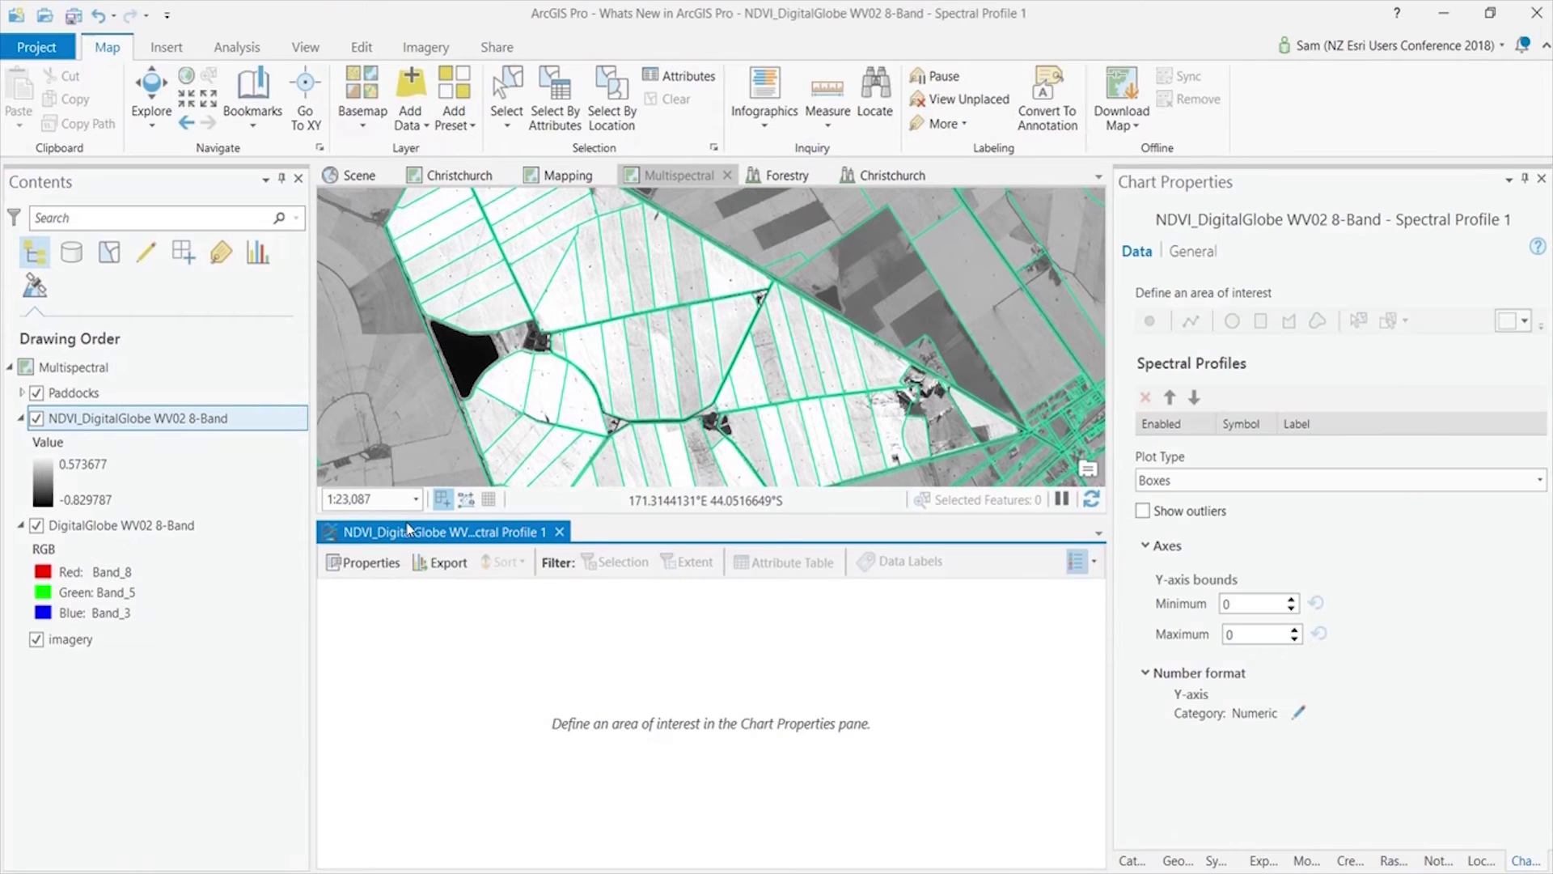
Pick five paddocks as Profile_1 to Profile_5 on the chart, then close the chart.
{"action": "left_click", "coordinate": [1358, 320]}
{"action": "left_click", "coordinate": [694, 358]}
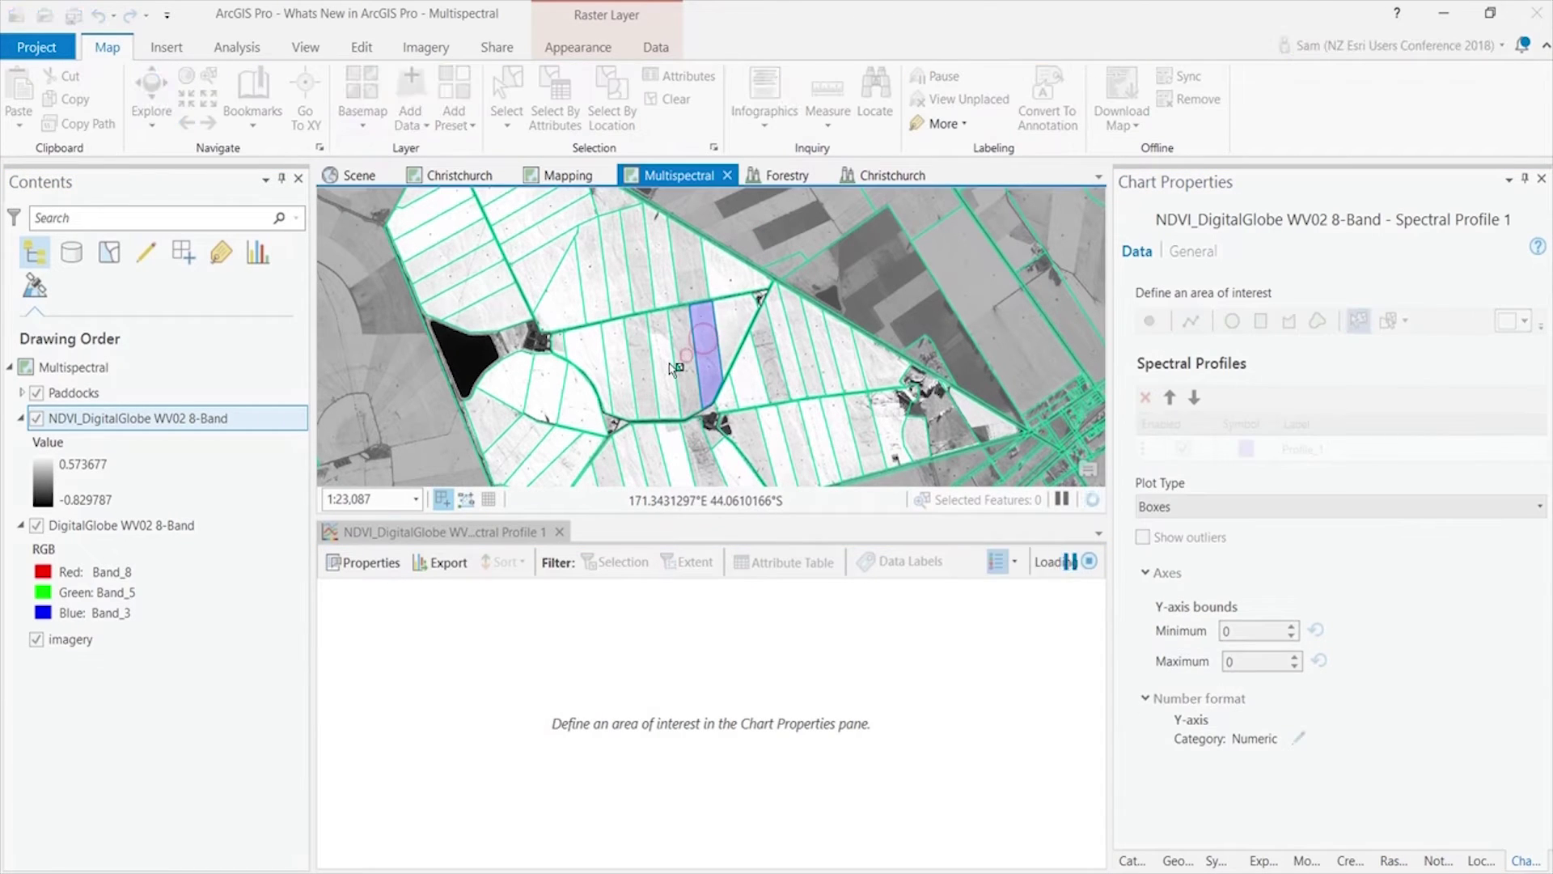
{"action": "left_click", "coordinate": [684, 362]}
{"action": "left_click", "coordinate": [660, 368]}
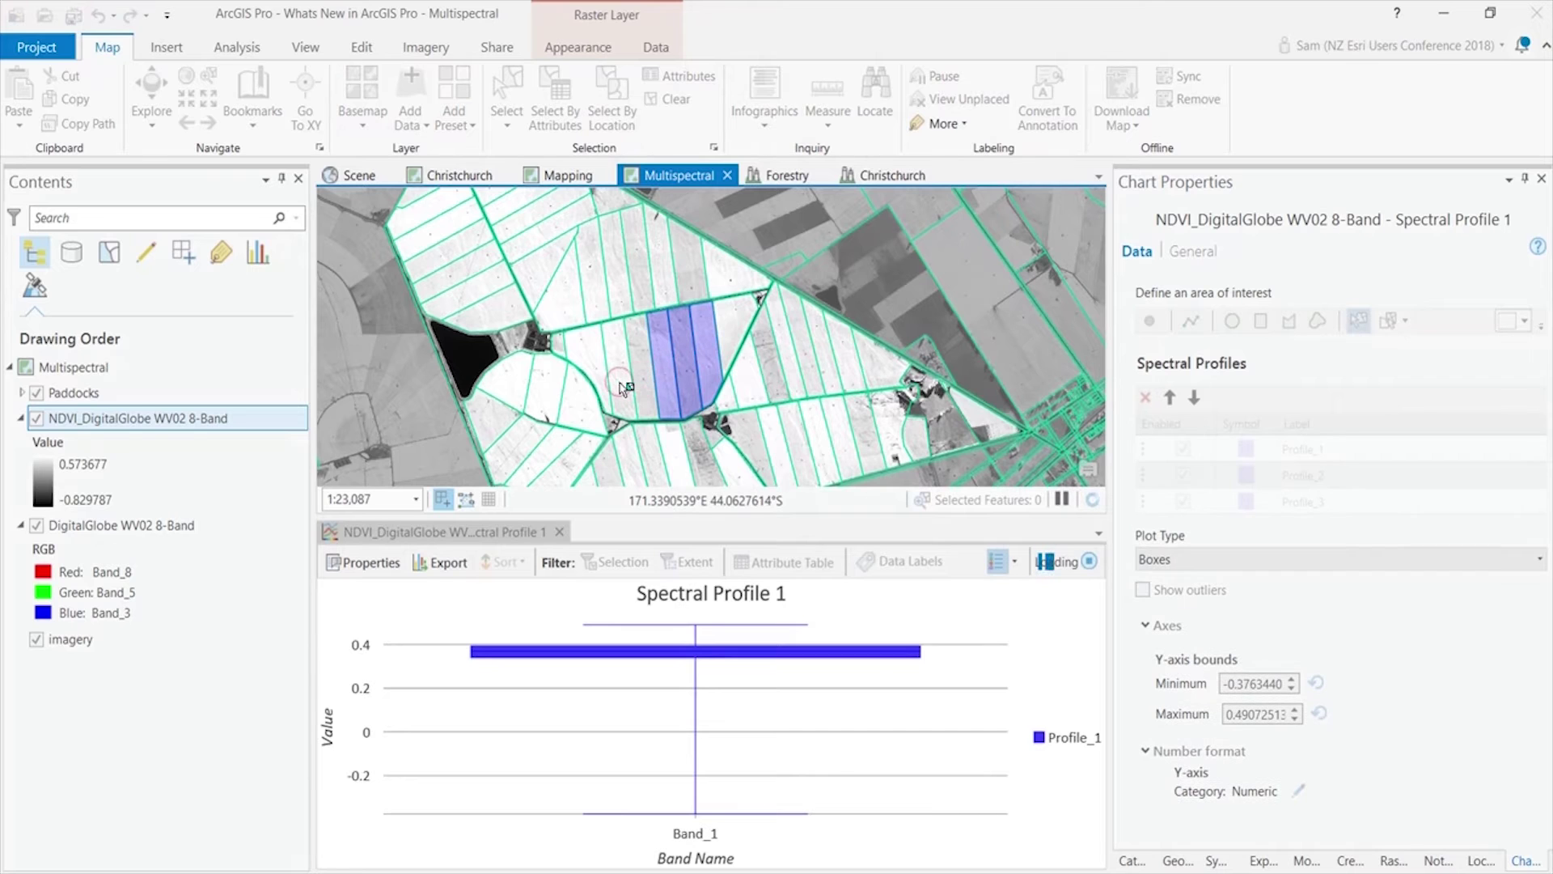
{"action": "left_click", "coordinate": [625, 388]}
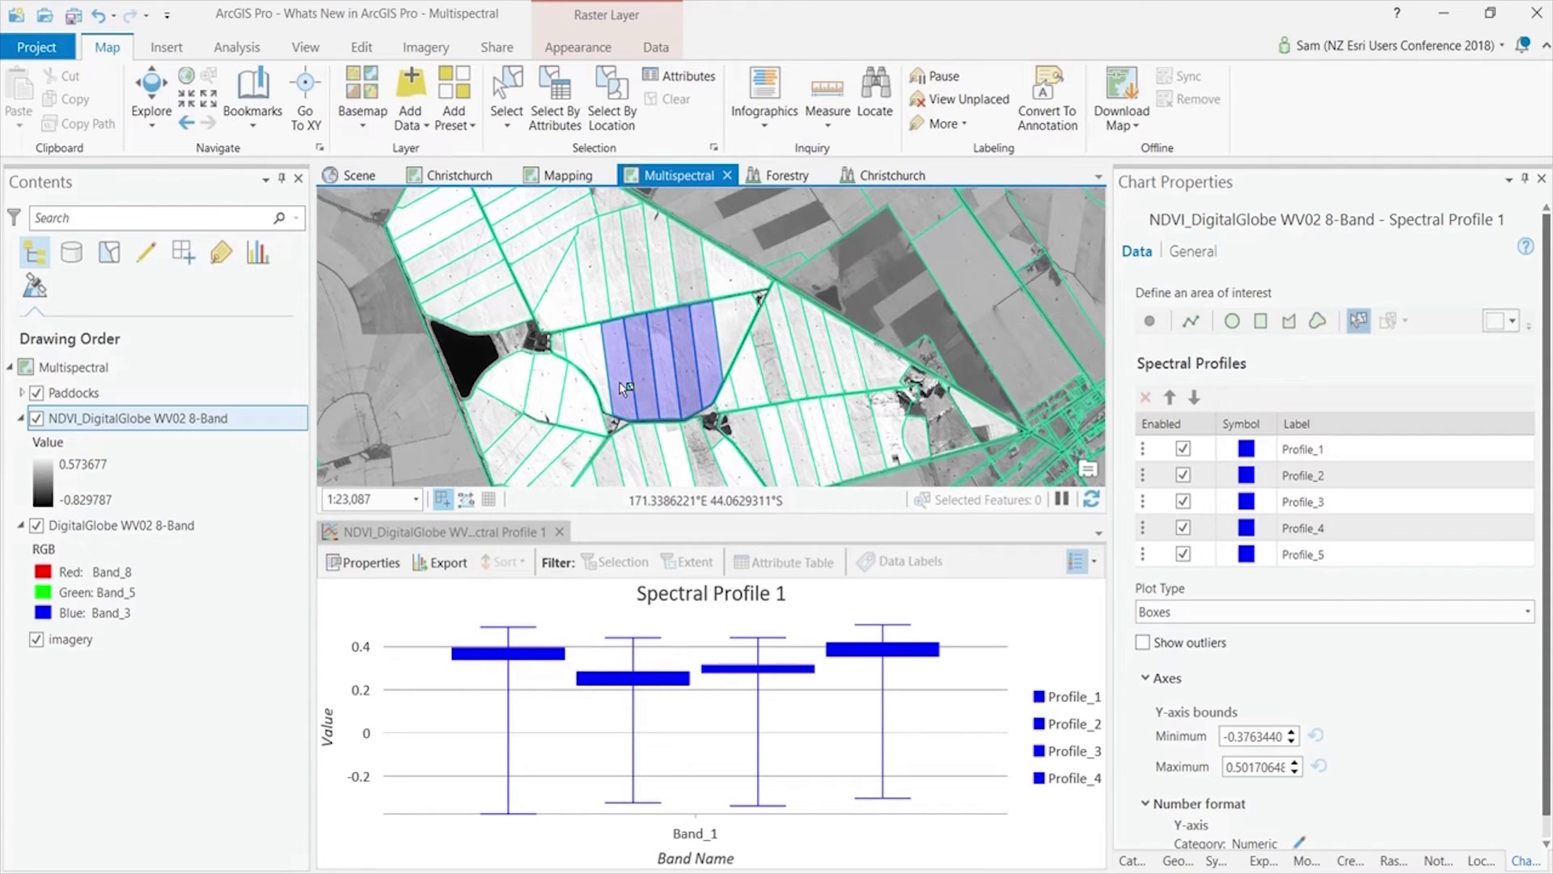
{"action": "left_click", "coordinate": [425, 46]}
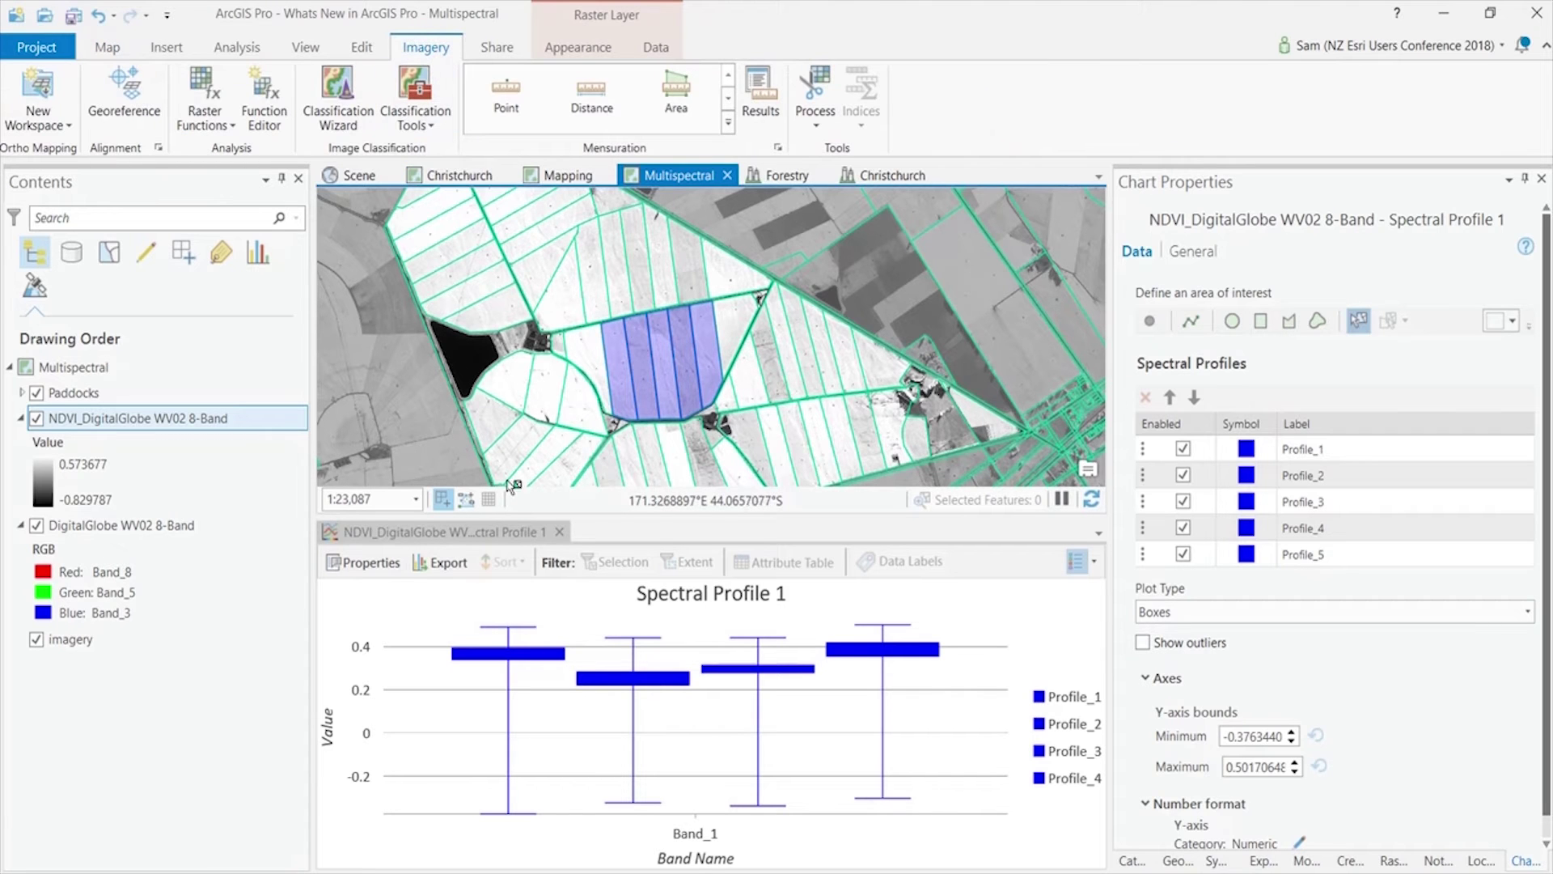
{"action": "left_click", "coordinate": [559, 532]}
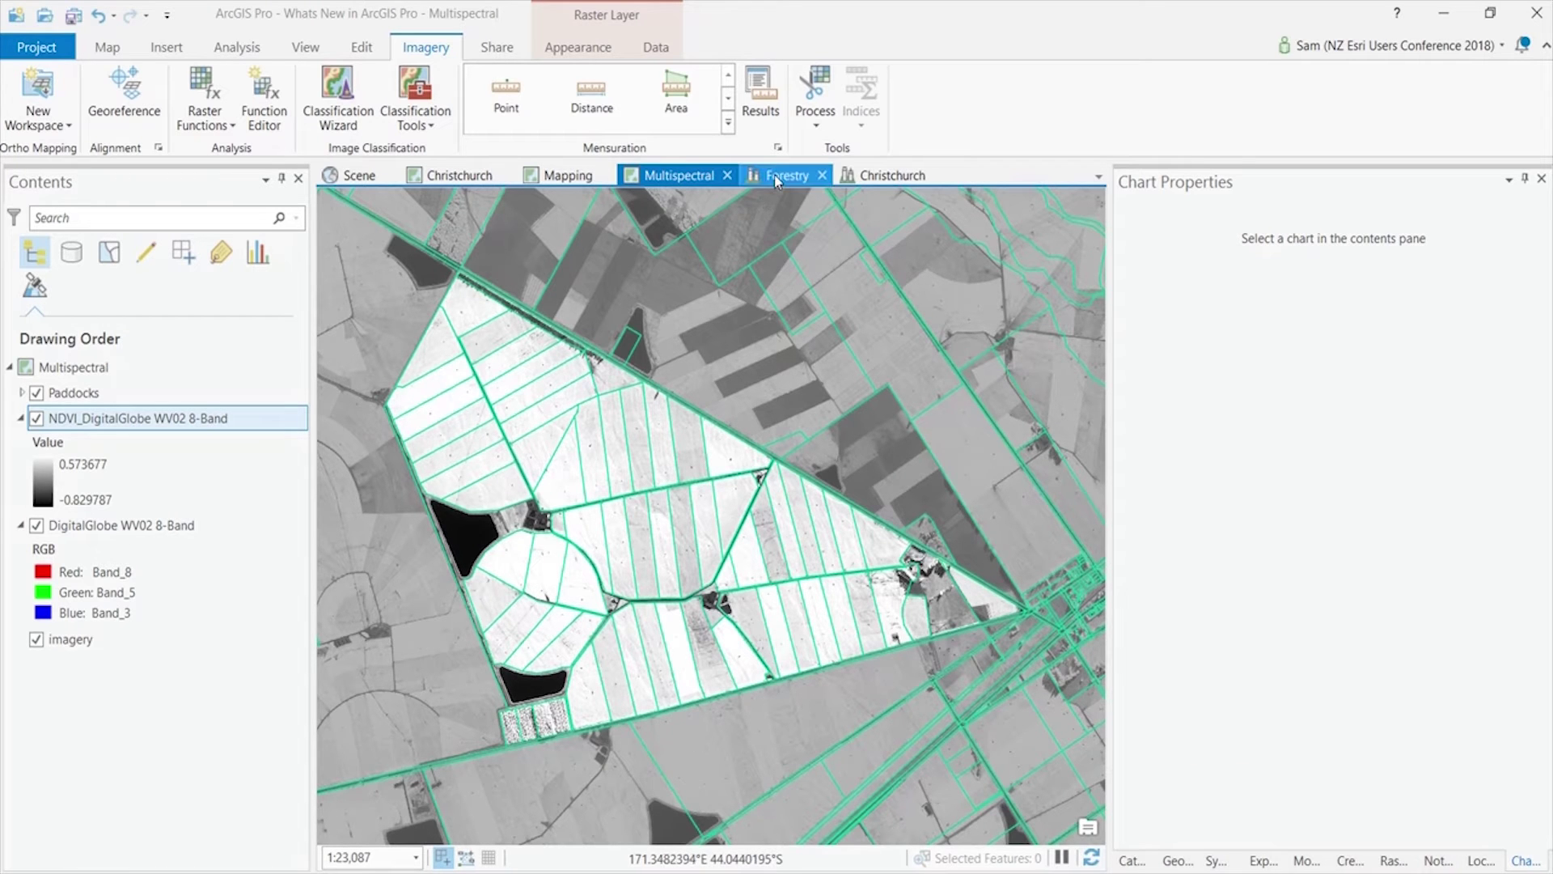
On the Forestry map, open the DJI_0002_FMV video in a floating player and play it.
{"action": "left_click", "coordinate": [775, 176]}
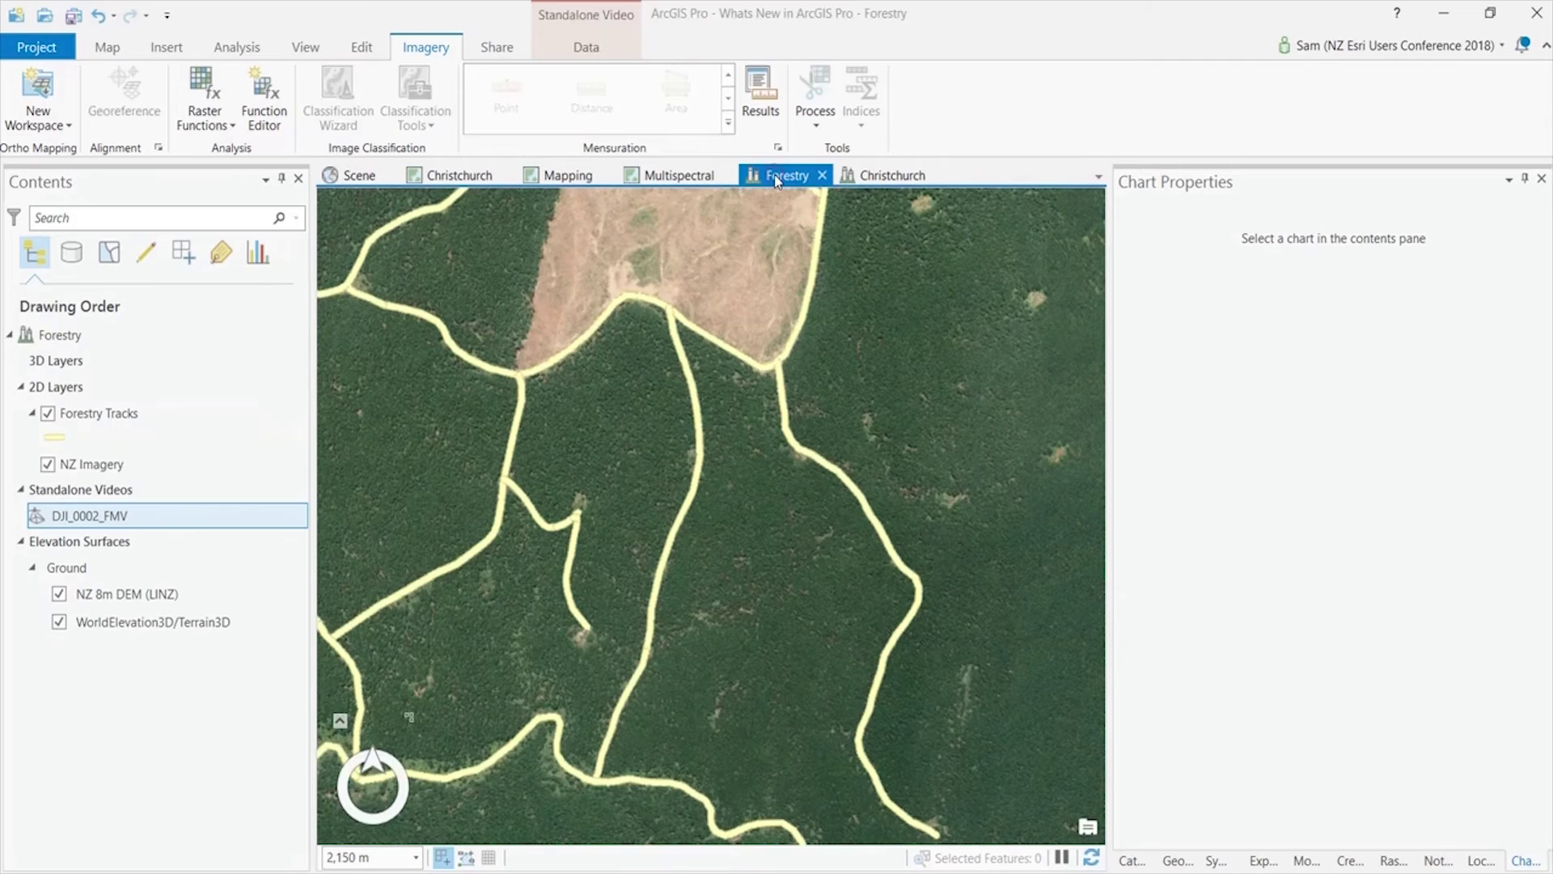
{"action": "right_click", "coordinate": [131, 518]}
{"action": "left_click", "coordinate": [154, 529]}
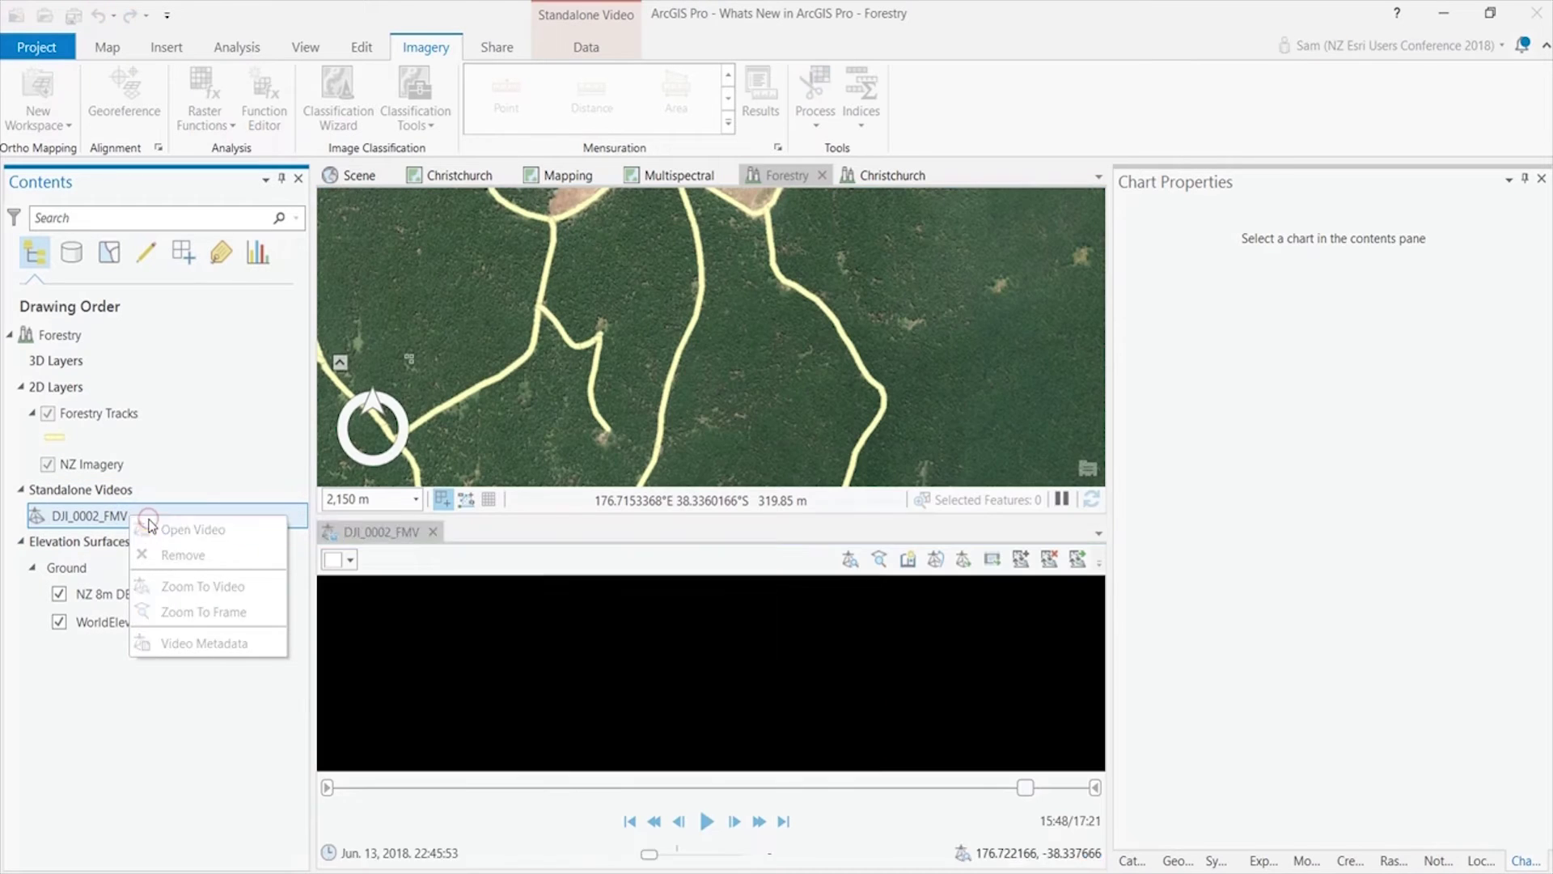
{"action": "left_click_drag", "start_coordinate": [381, 531], "coordinate": [890, 313]}
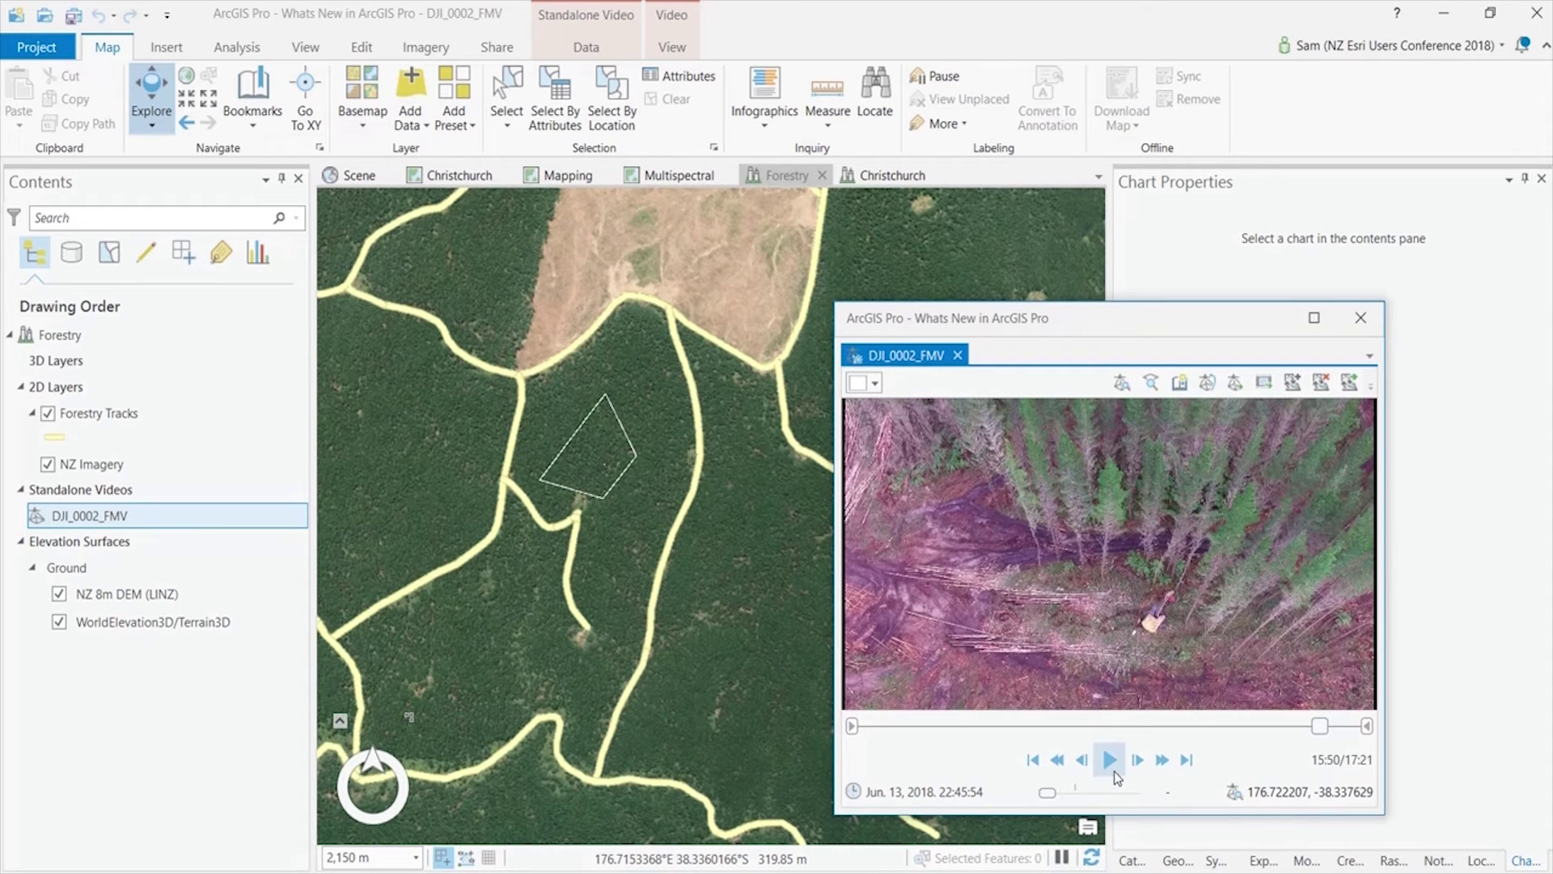
{"action": "left_click", "coordinate": [1116, 775]}
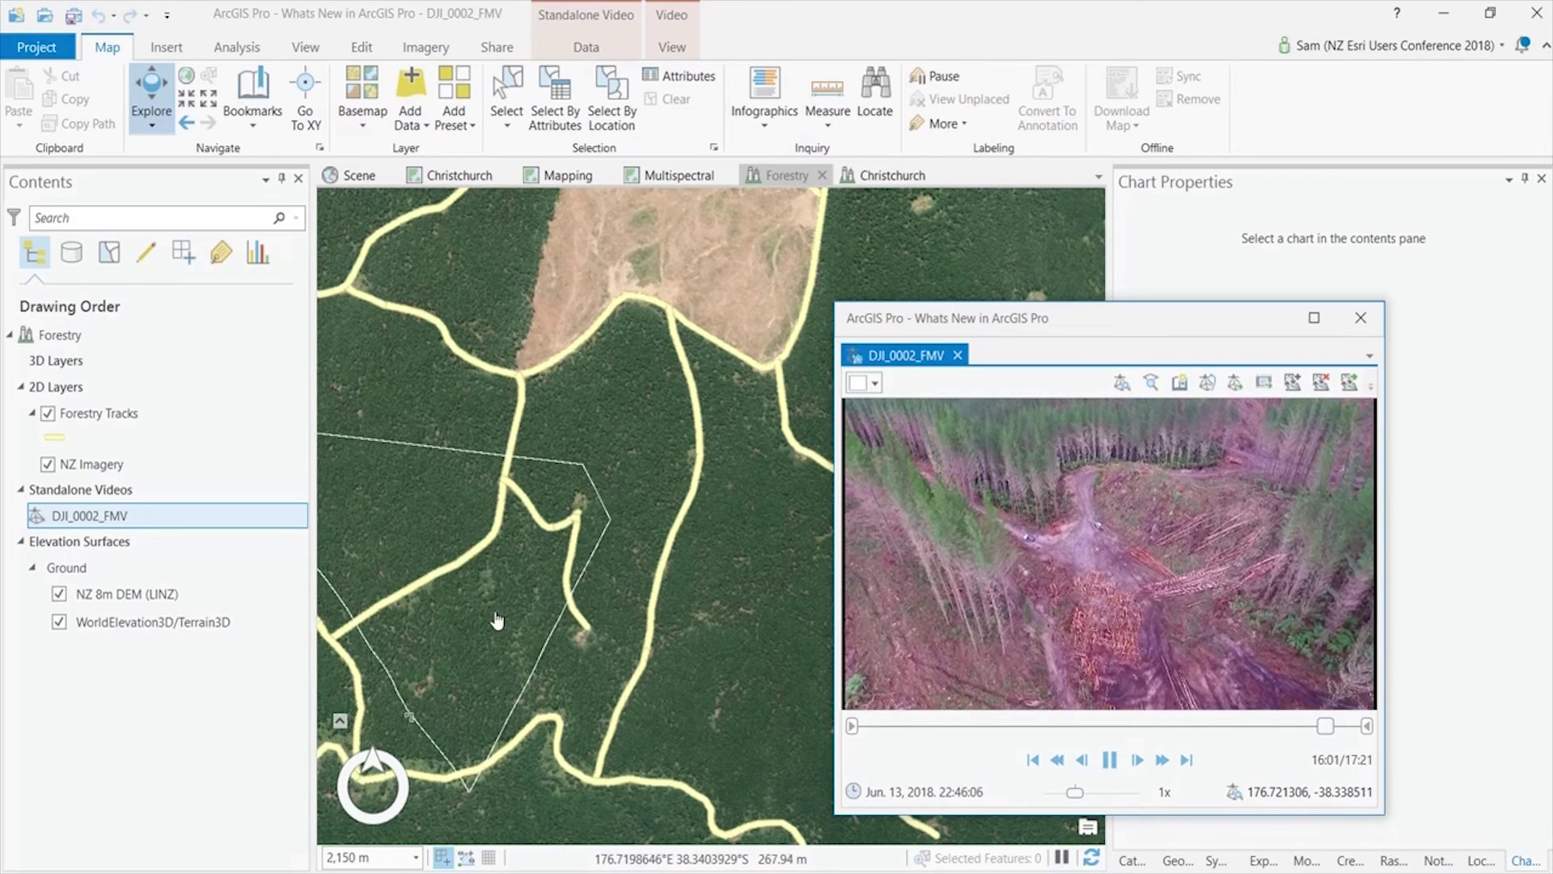
Pan and tilt the map into an oblique 3D view following the video footprint.
{"action": "left_click_drag", "start_coordinate": [488, 625], "coordinate": [648, 566]}
{"action": "left_click_drag", "start_coordinate": [552, 492], "coordinate": [578, 571]}
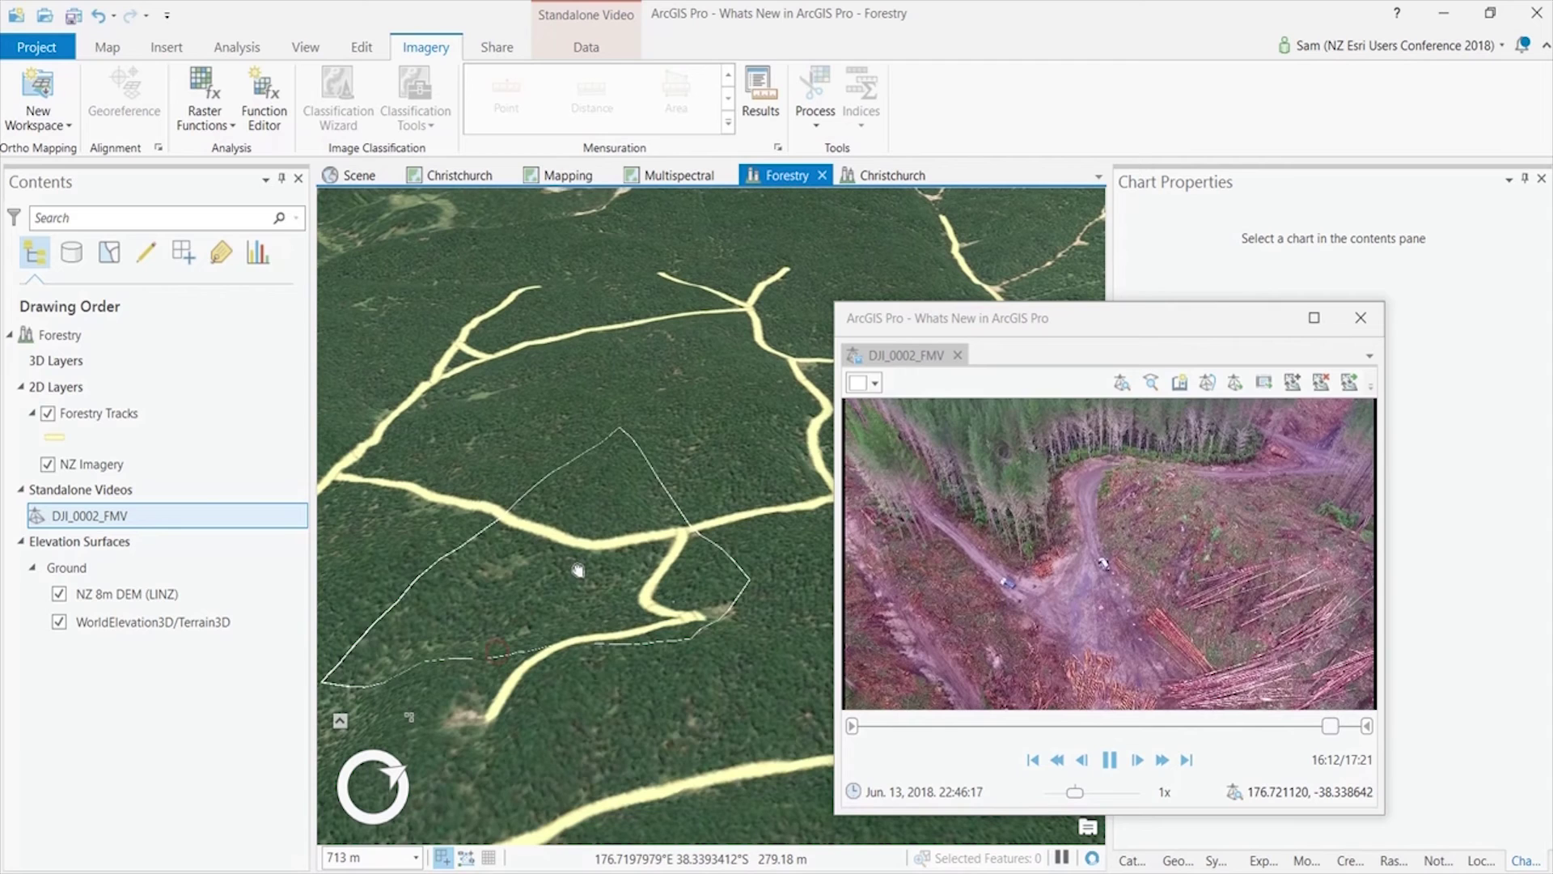
{"action": "left_click", "coordinate": [1361, 323]}
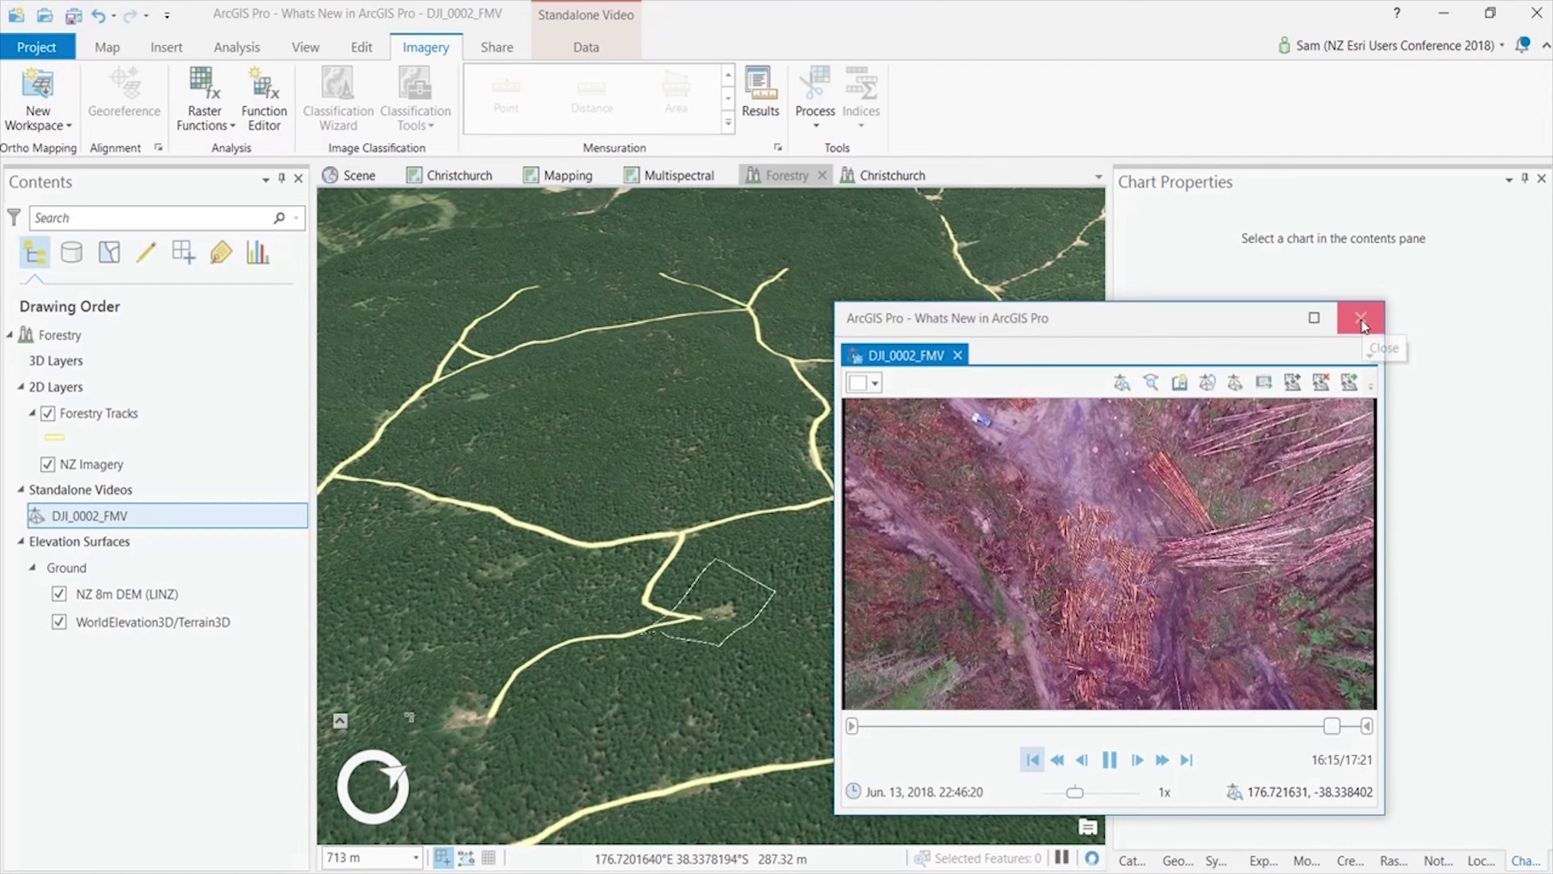
Close the video, fly to the Billens Building bookmark in Christchurch, and turn on Billens Footprint.
{"action": "left_click", "coordinate": [1361, 322]}
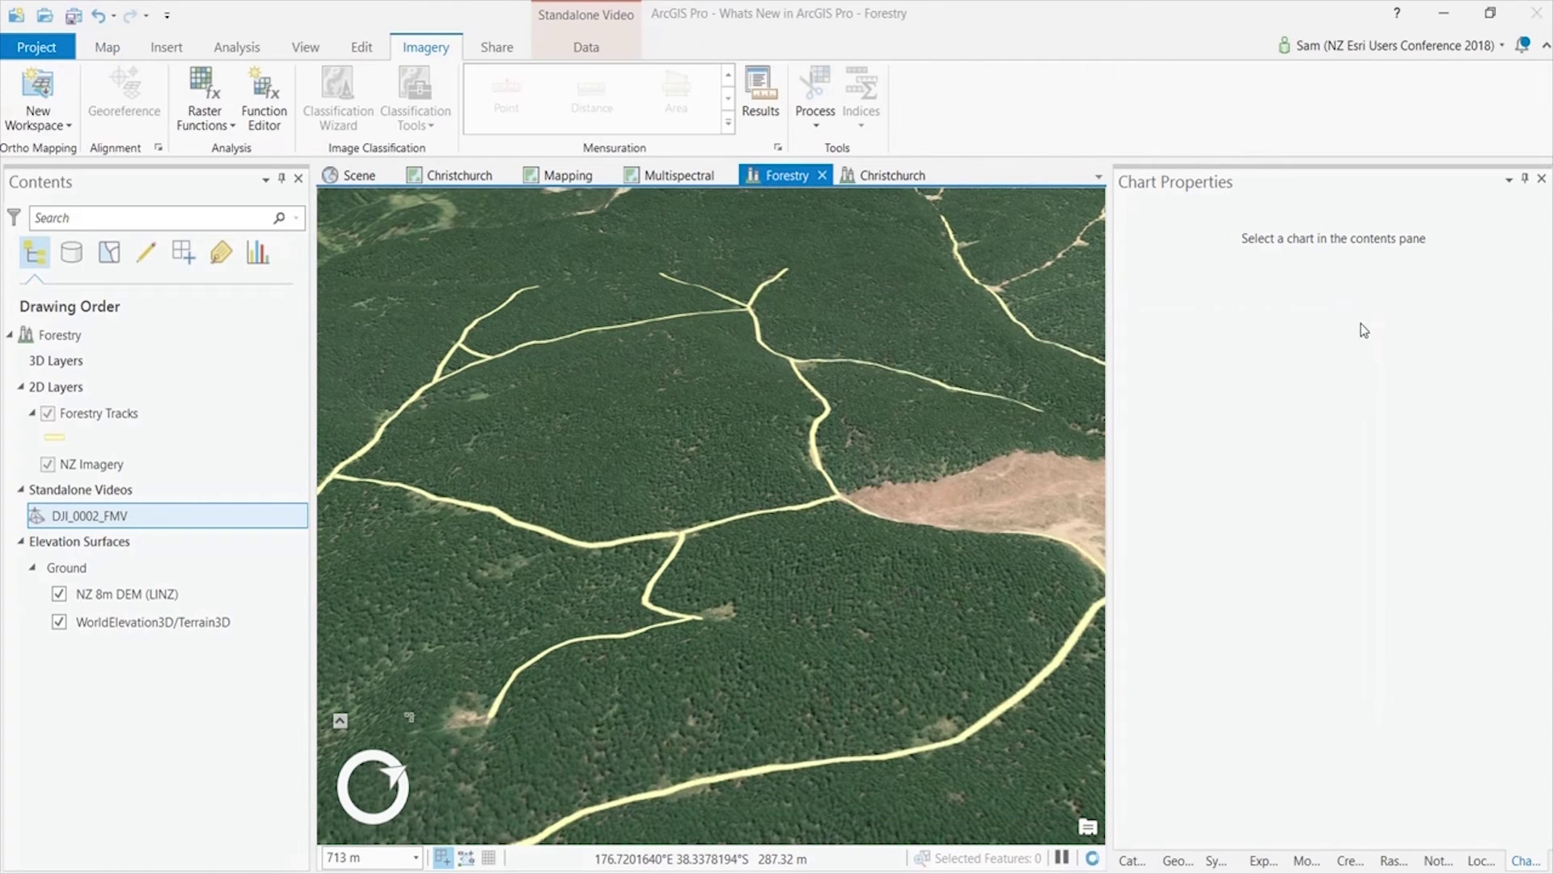
{"action": "left_click", "coordinate": [902, 179]}
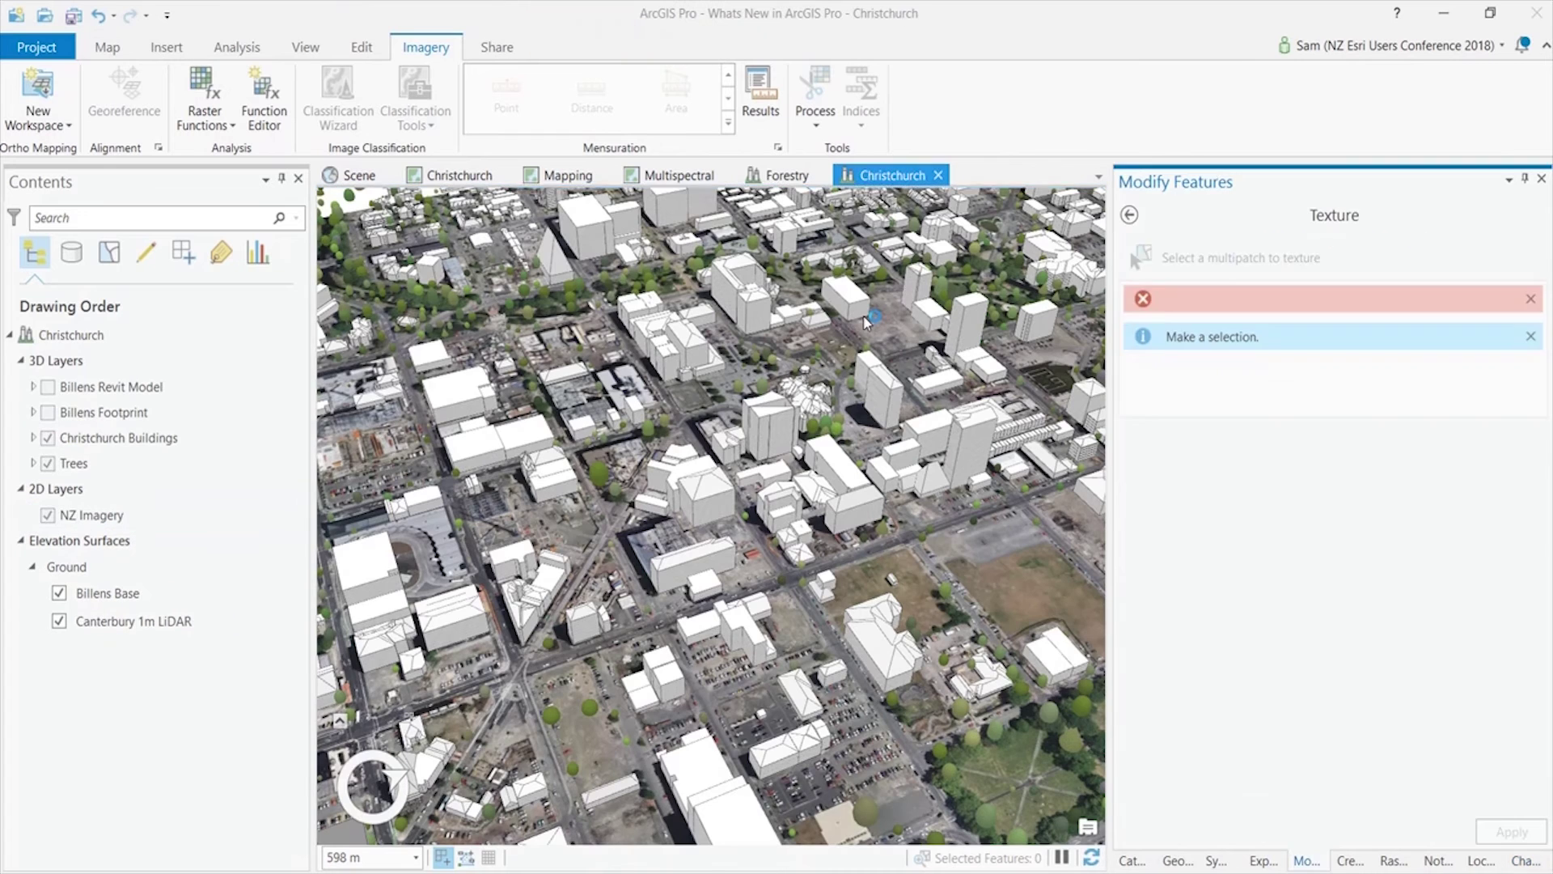
{"action": "left_click", "coordinate": [108, 48]}
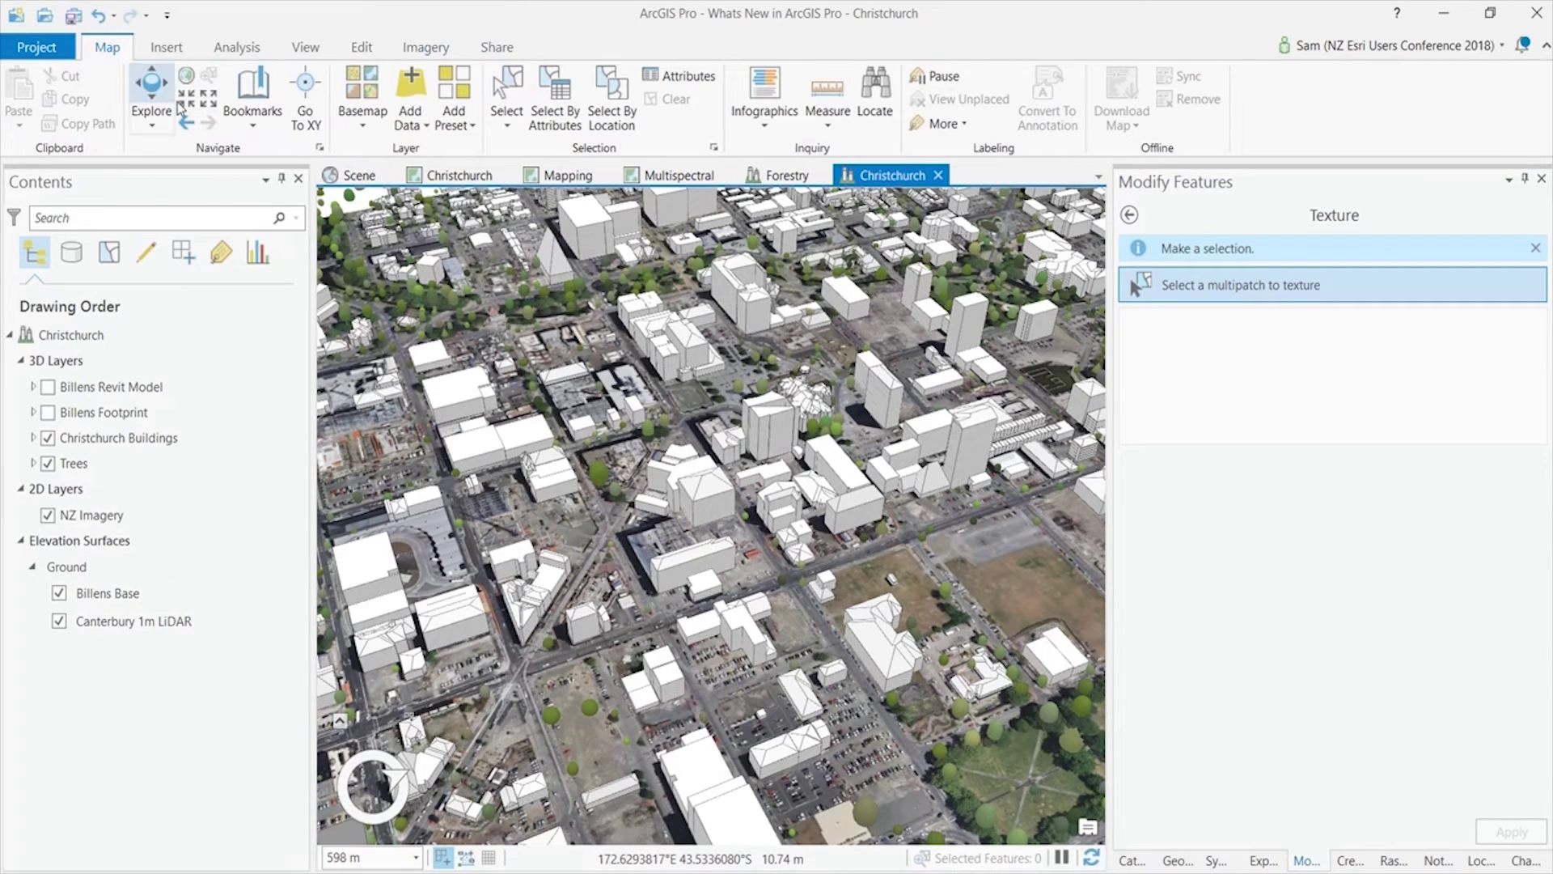
{"action": "left_click", "coordinate": [237, 130]}
{"action": "left_click", "coordinate": [392, 220]}
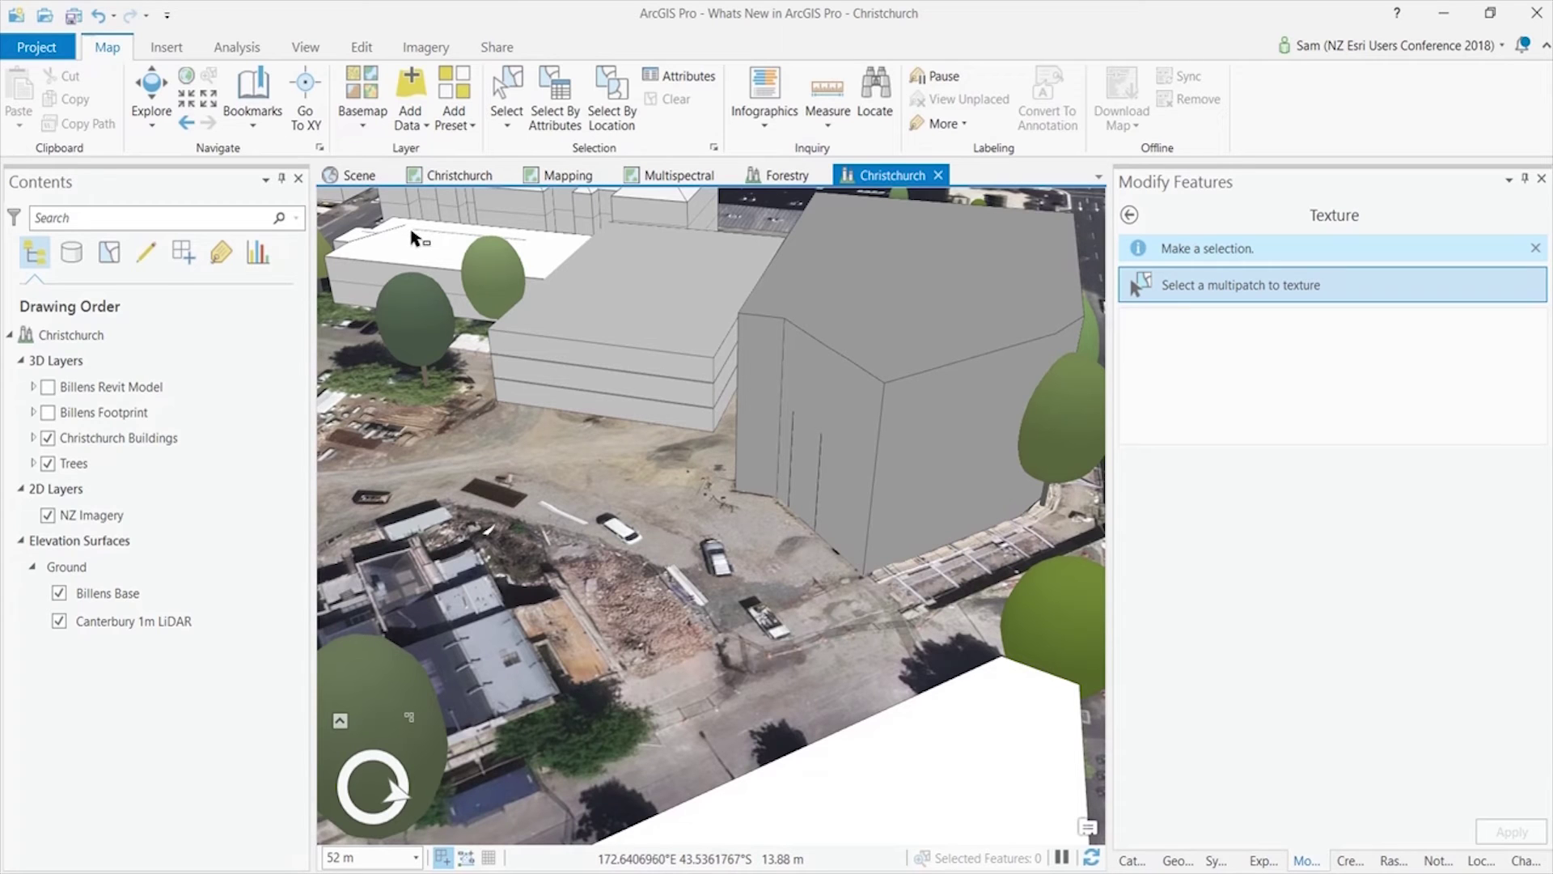
{"action": "left_click", "coordinate": [48, 414]}
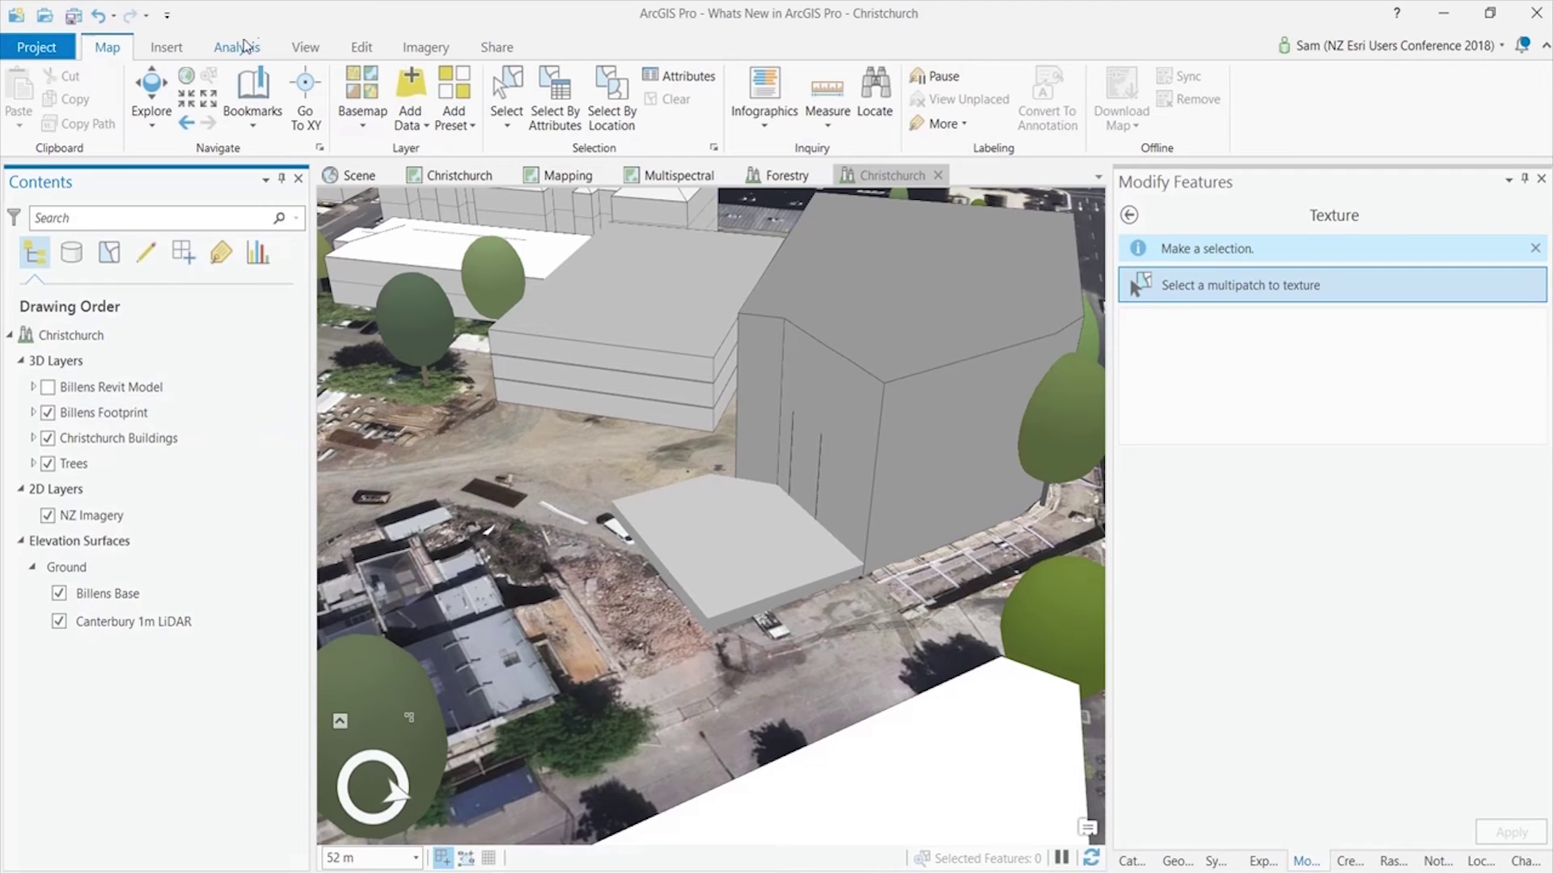
Raise the Billens footprint about 20 m with a vertex edit, commit it, and choose Multipatch Texture.
{"action": "left_click", "coordinate": [359, 46]}
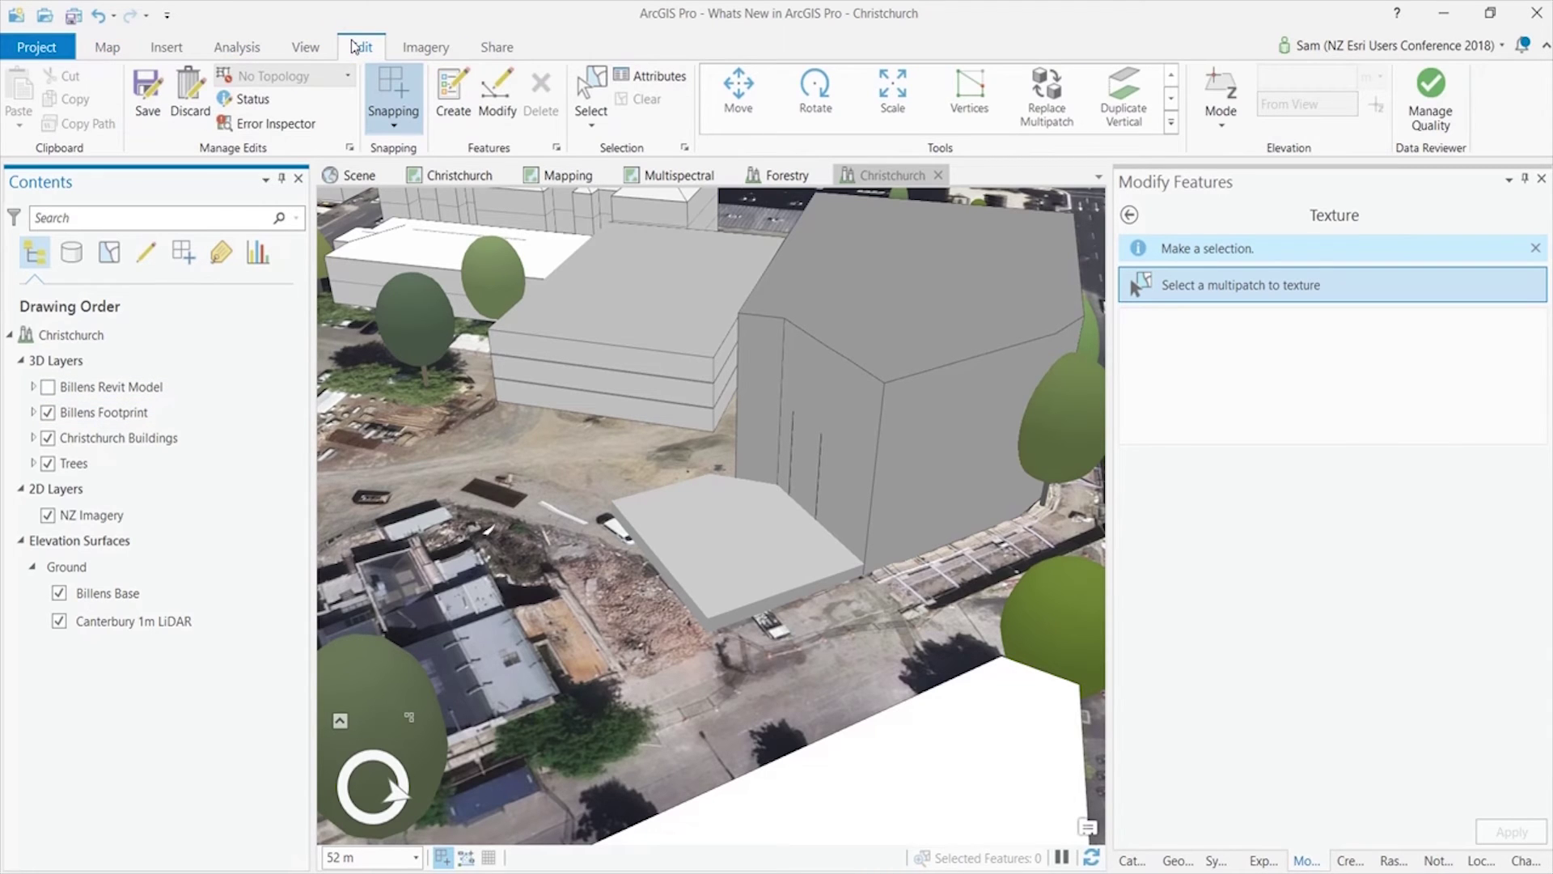
{"action": "left_click", "coordinate": [969, 107]}
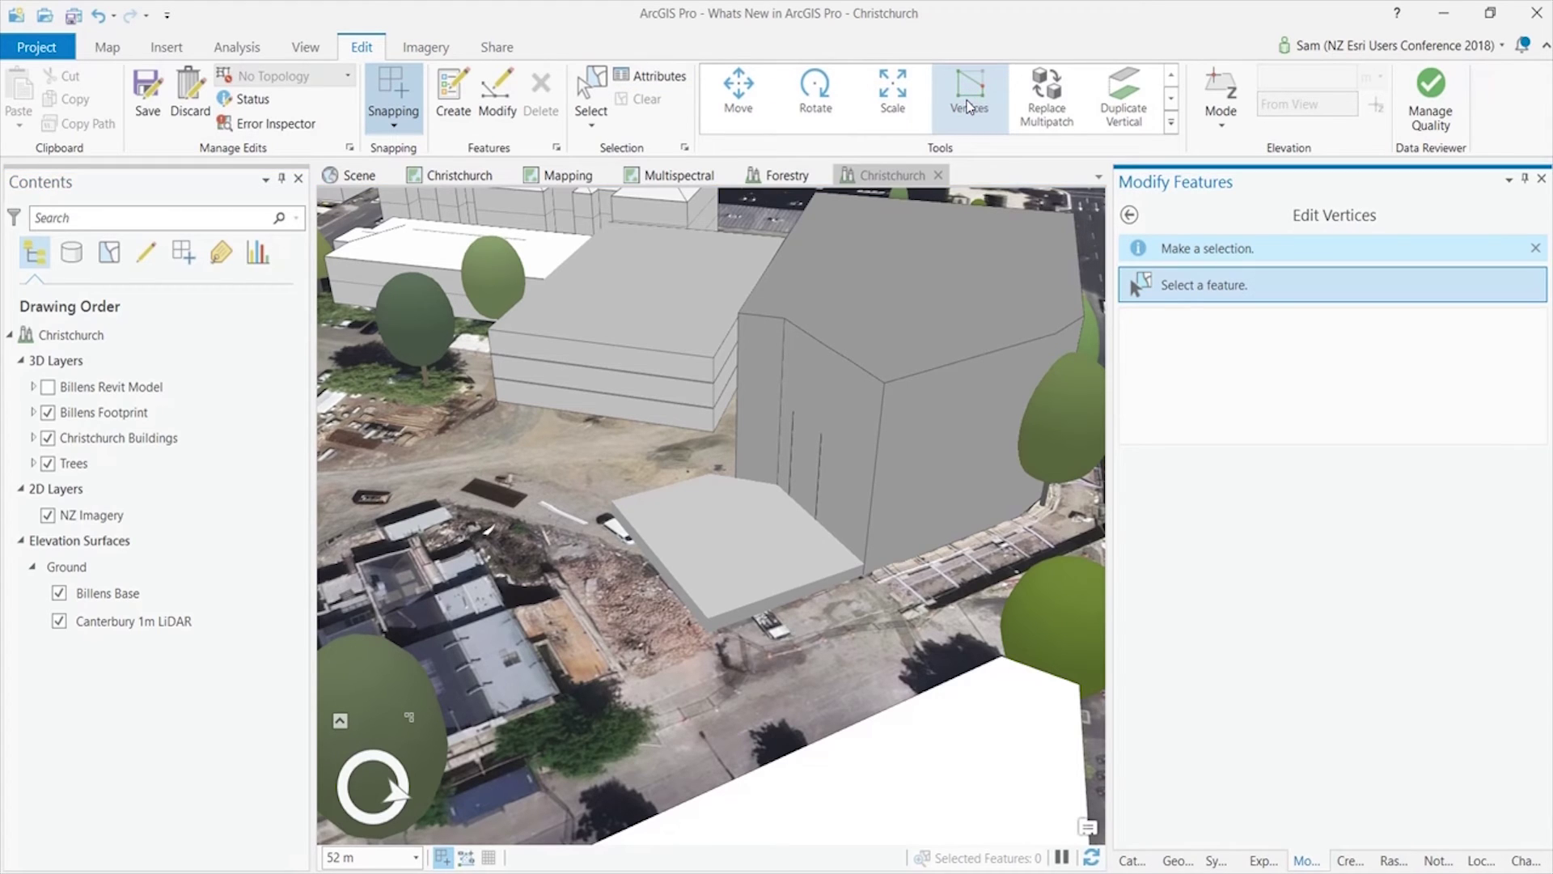
{"action": "left_click", "coordinate": [772, 562]}
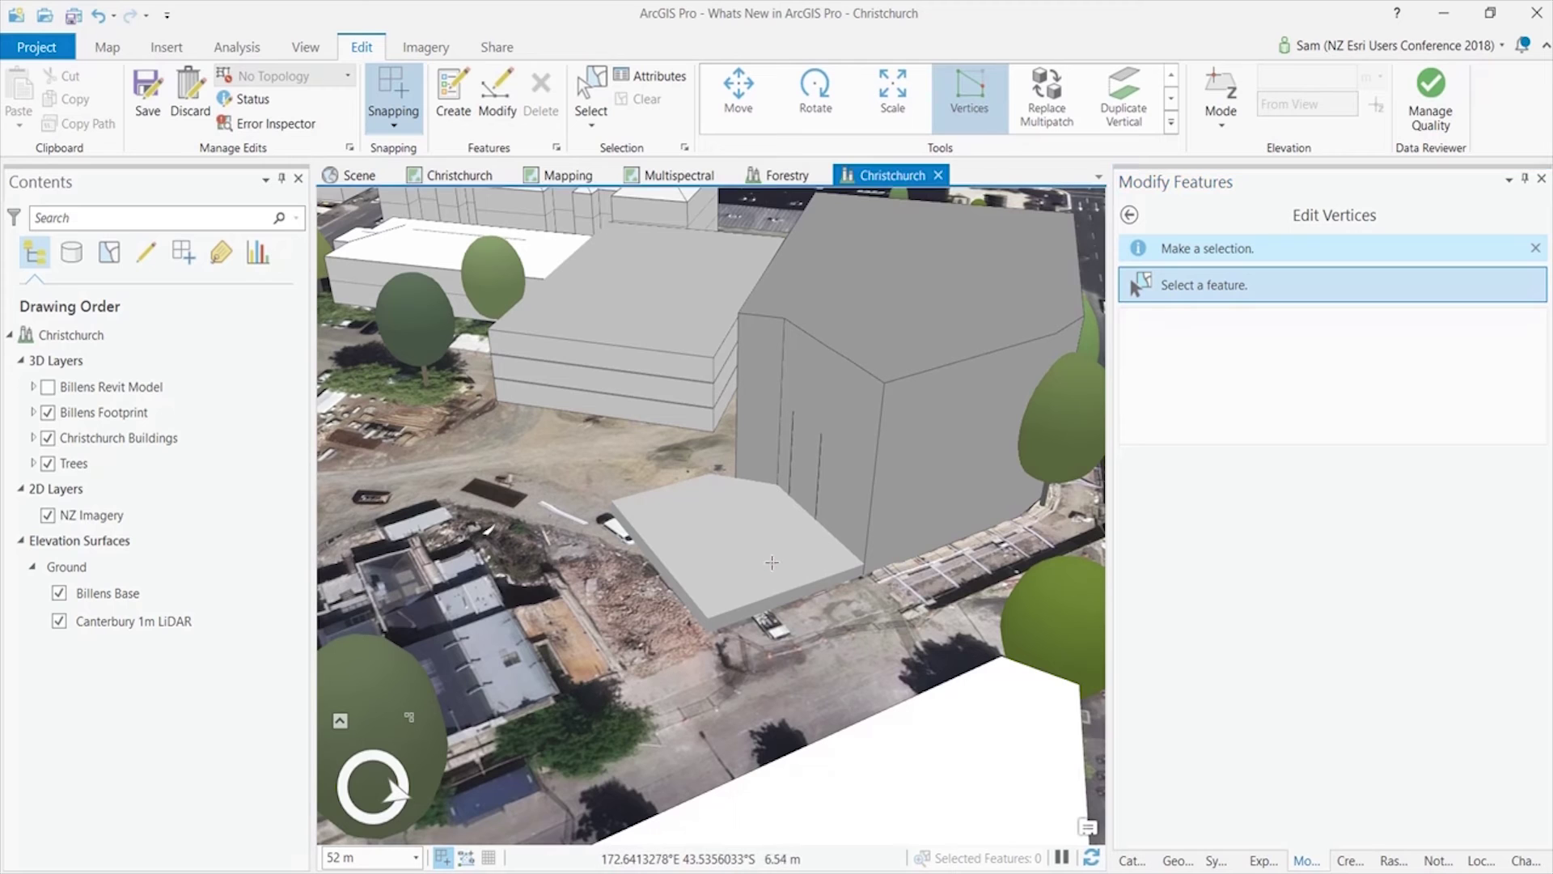
{"action": "left_click", "coordinate": [772, 562]}
{"action": "left_click", "coordinate": [982, 113]}
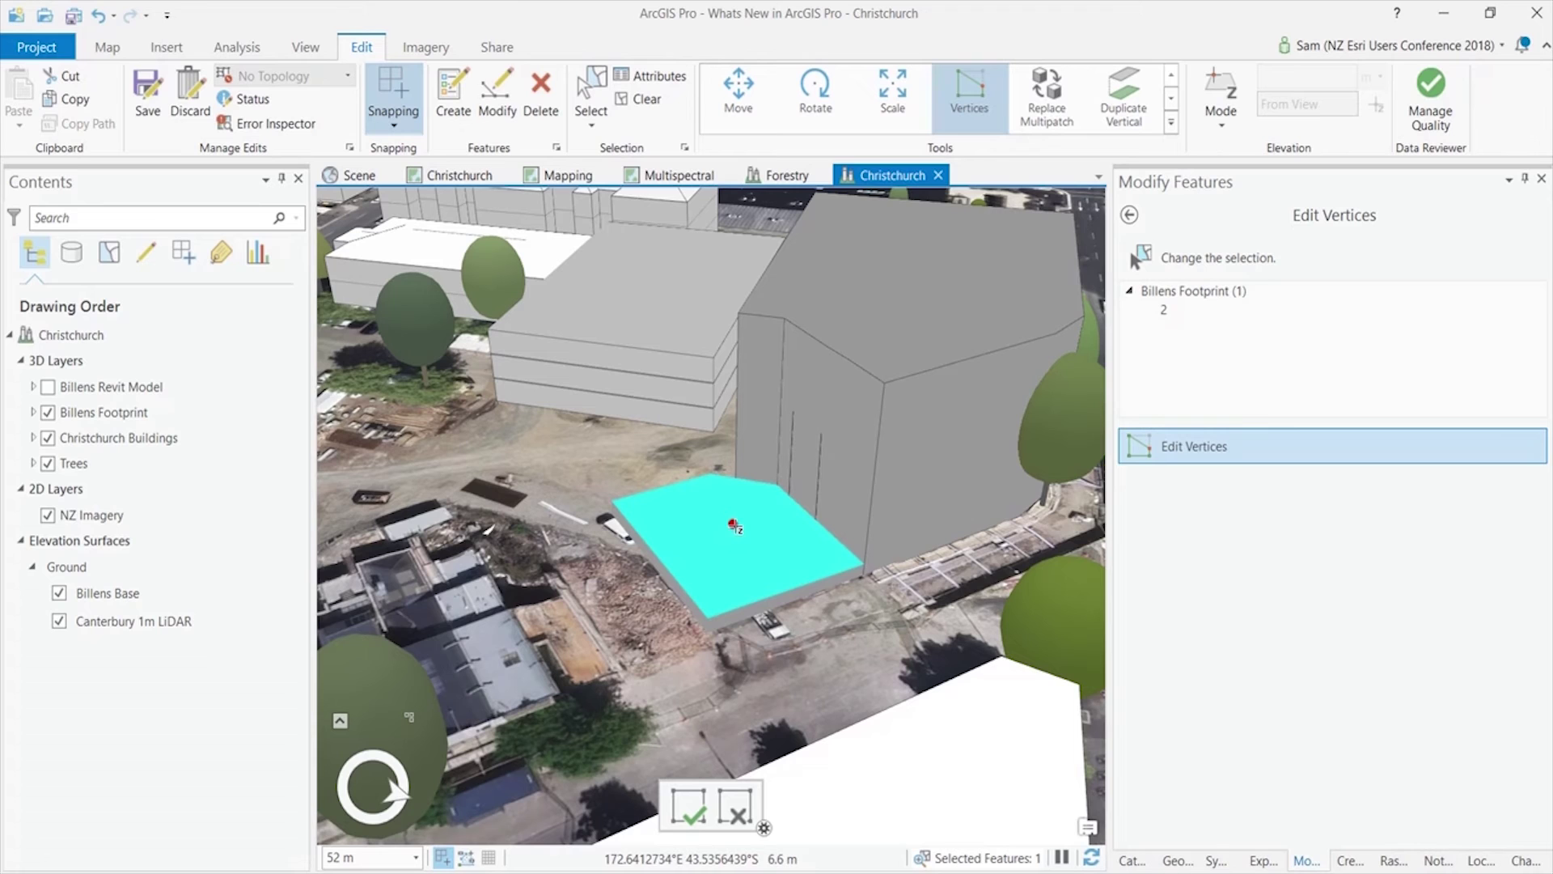
{"action": "left_click_drag", "start_coordinate": [731, 521], "coordinate": [741, 376]}
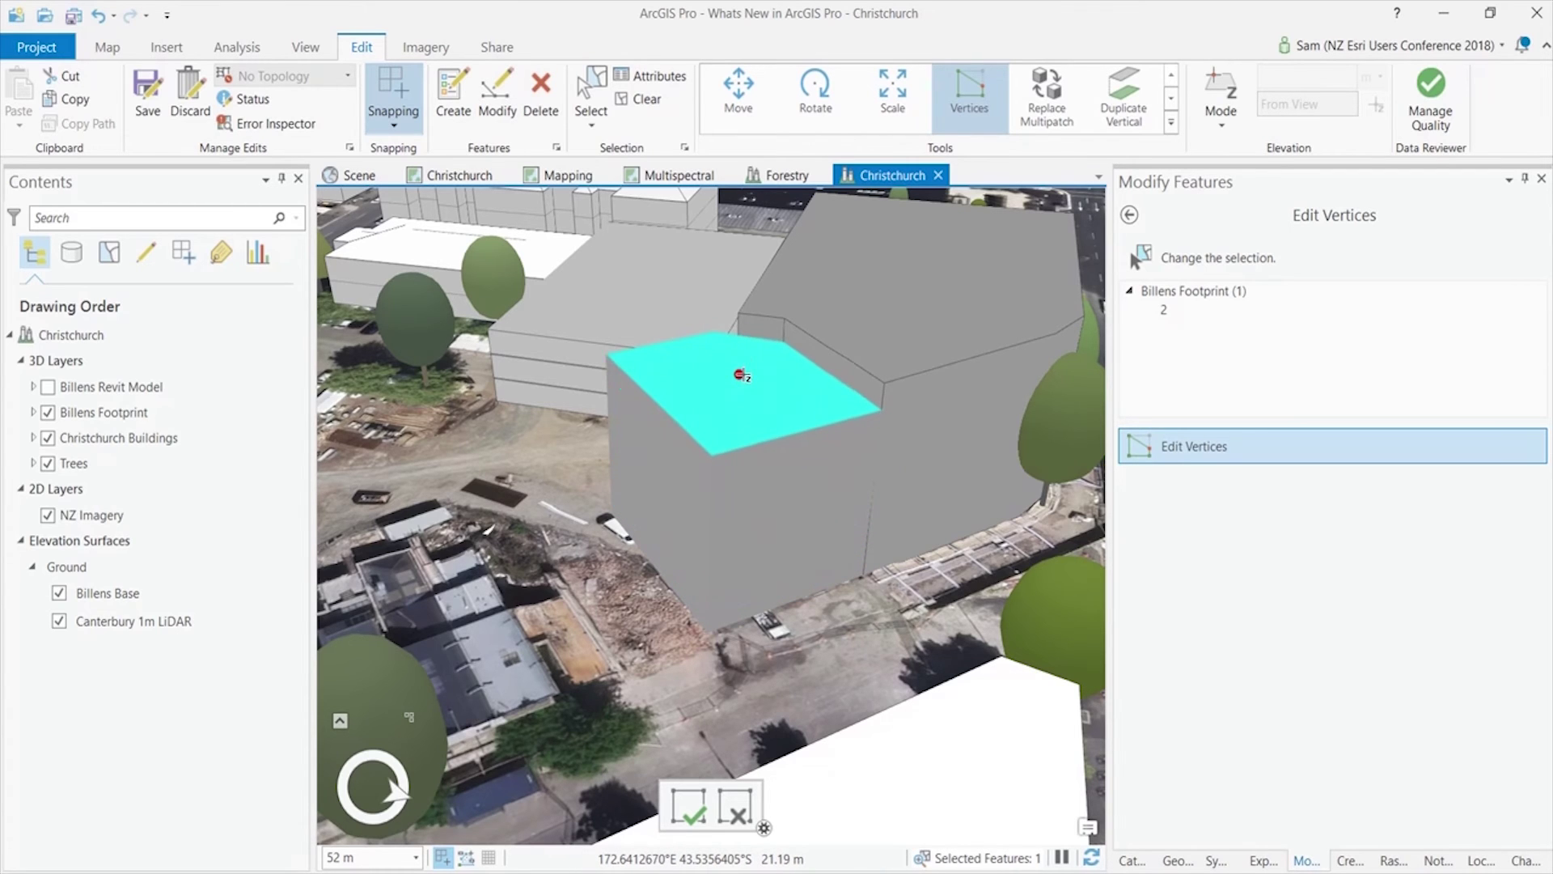
{"action": "left_click", "coordinate": [688, 805]}
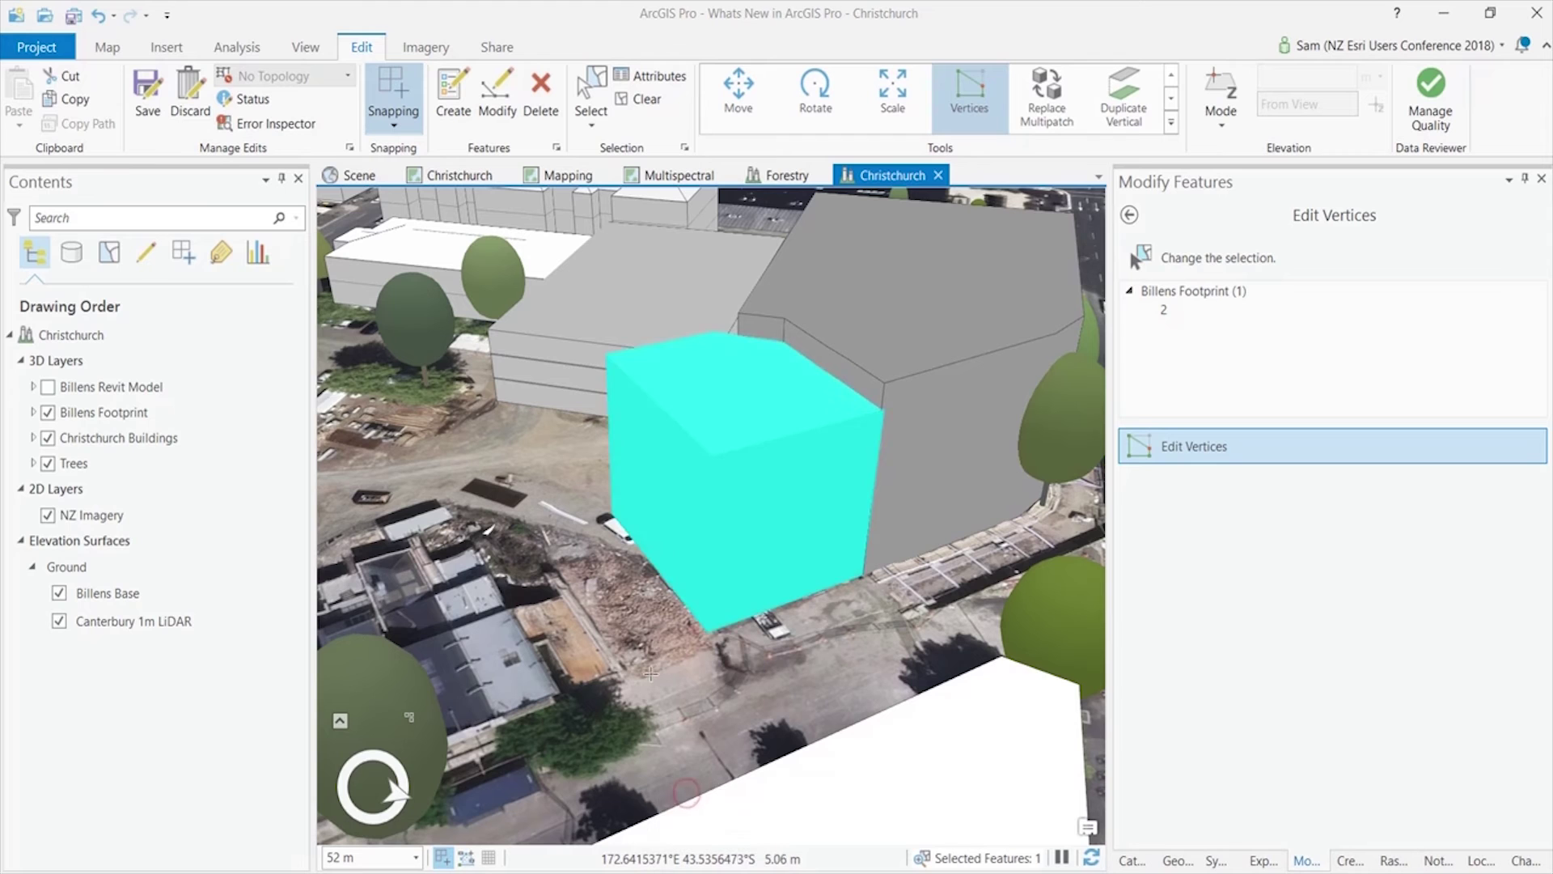
{"action": "left_click", "coordinate": [1170, 122]}
{"action": "left_click", "coordinate": [1037, 424]}
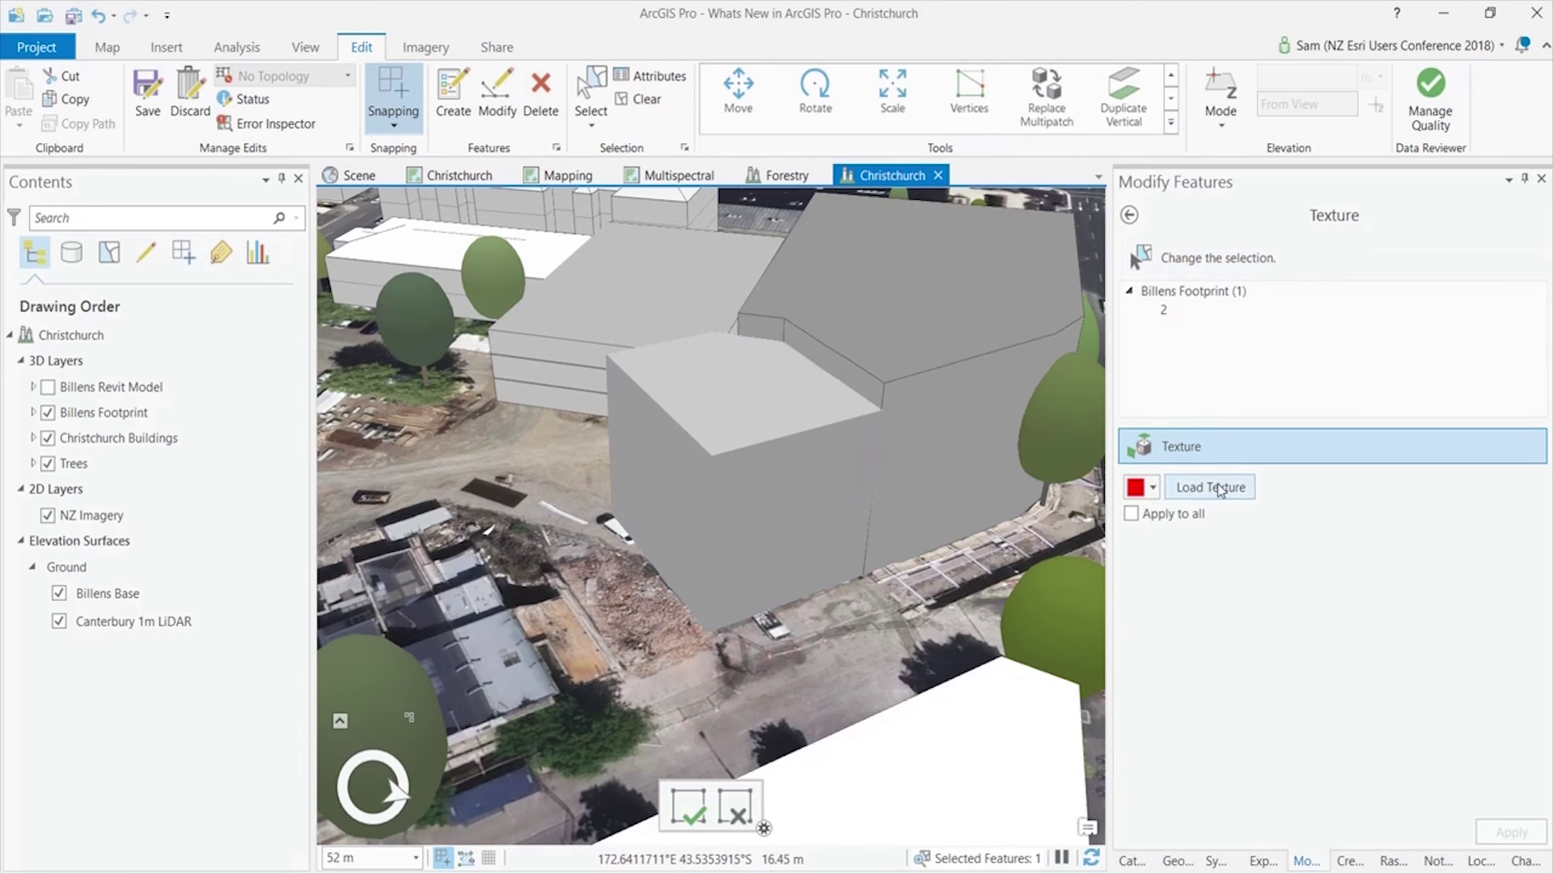
Load Front.jpg and apply it to the Billens block's front face.
{"action": "left_click", "coordinate": [1226, 487]}
{"action": "left_click", "coordinate": [427, 233]}
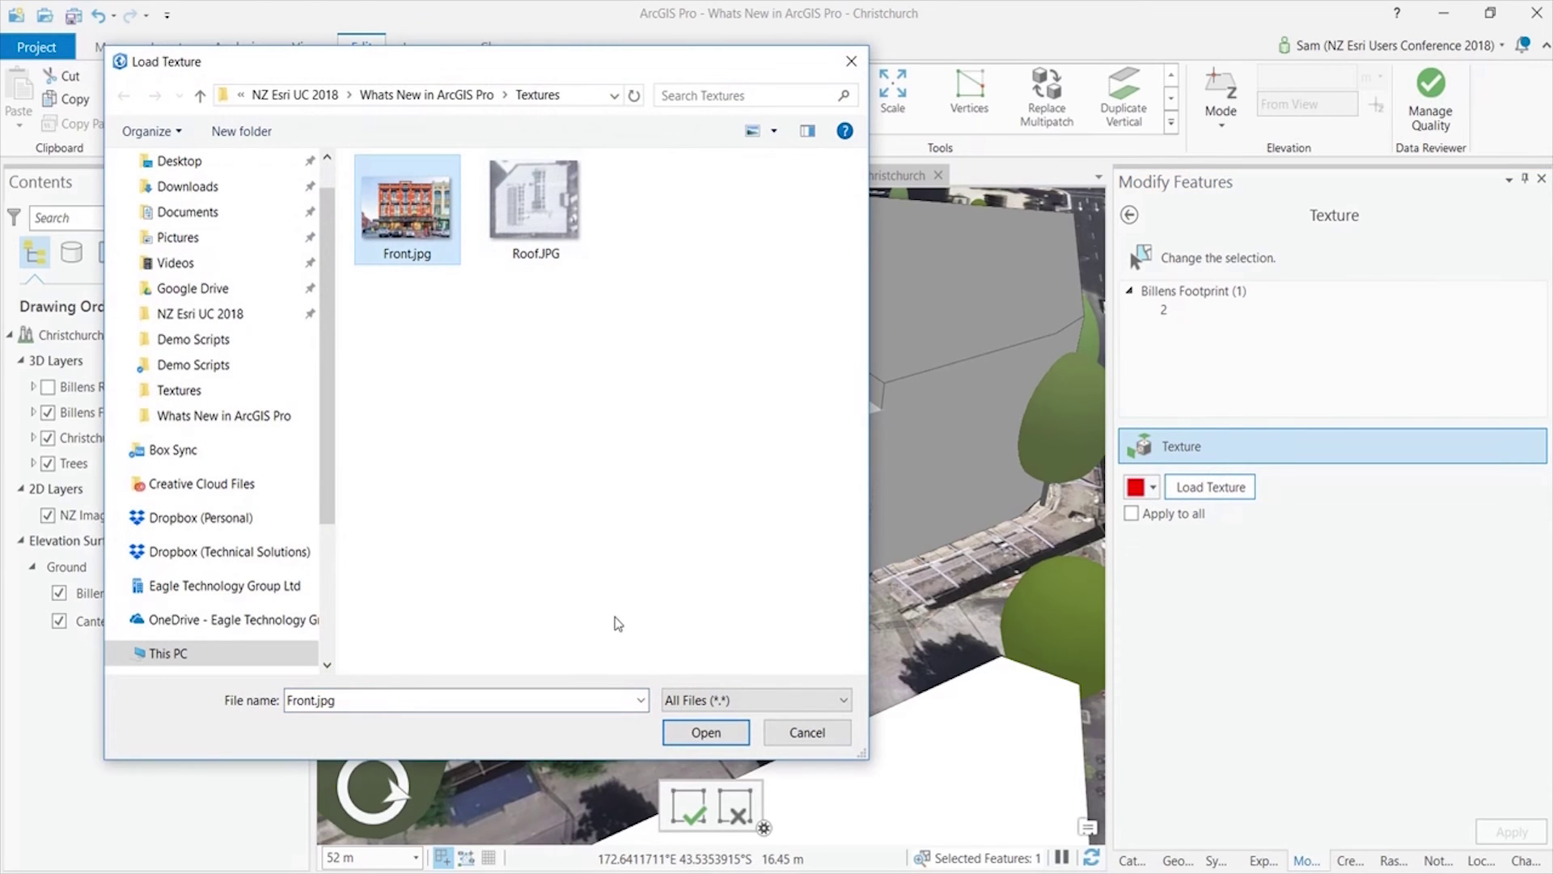
{"action": "left_click", "coordinate": [705, 732]}
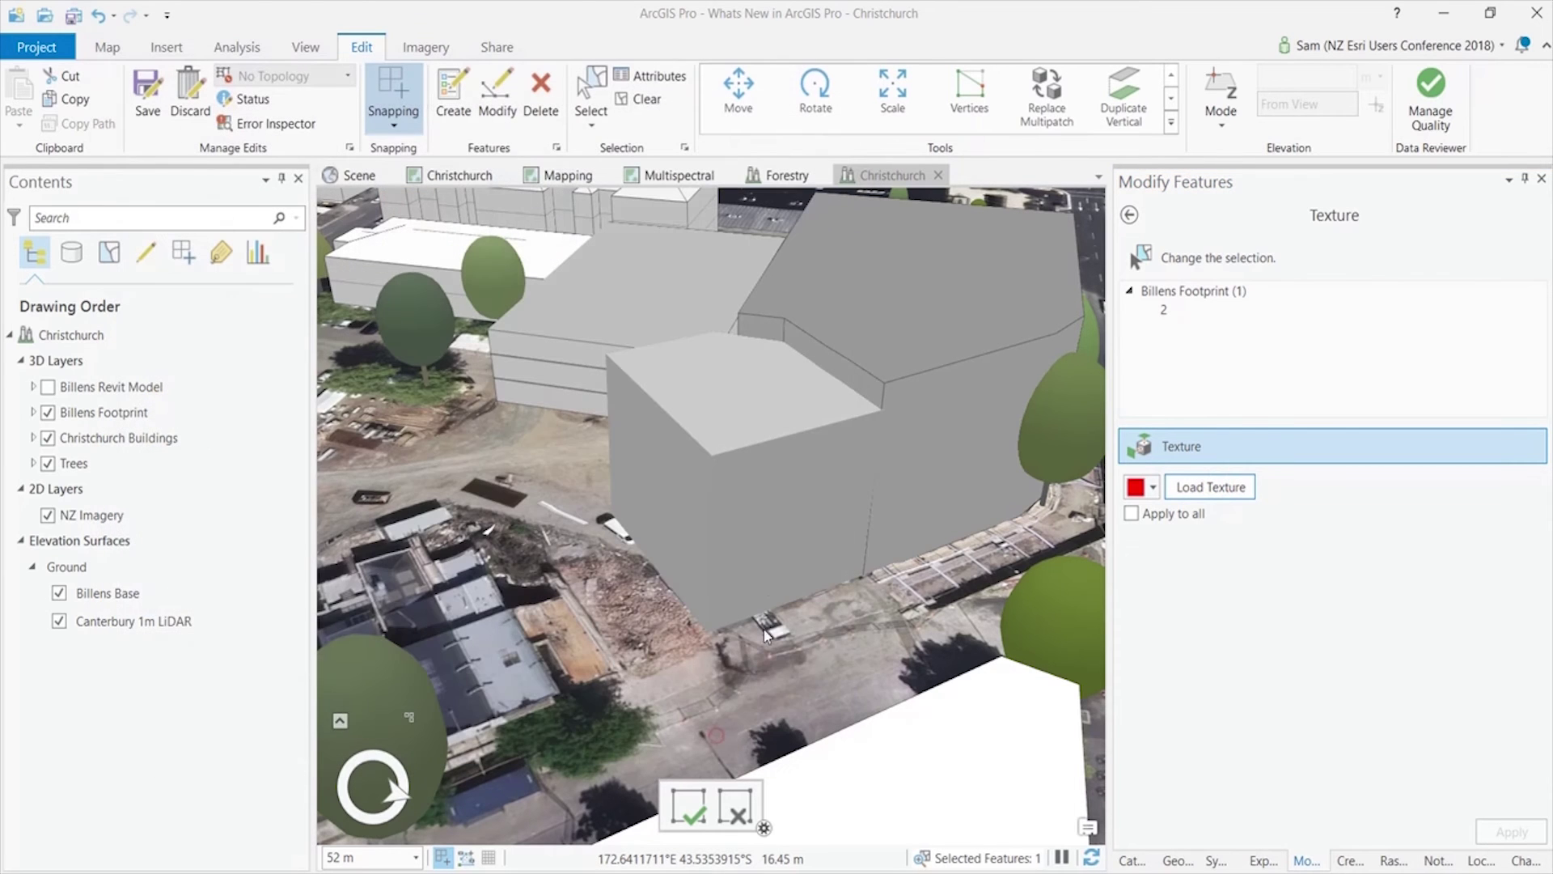
{"action": "left_click", "coordinate": [784, 498]}
{"action": "left_click_drag", "start_coordinate": [1349, 642], "coordinate": [1339, 633]}
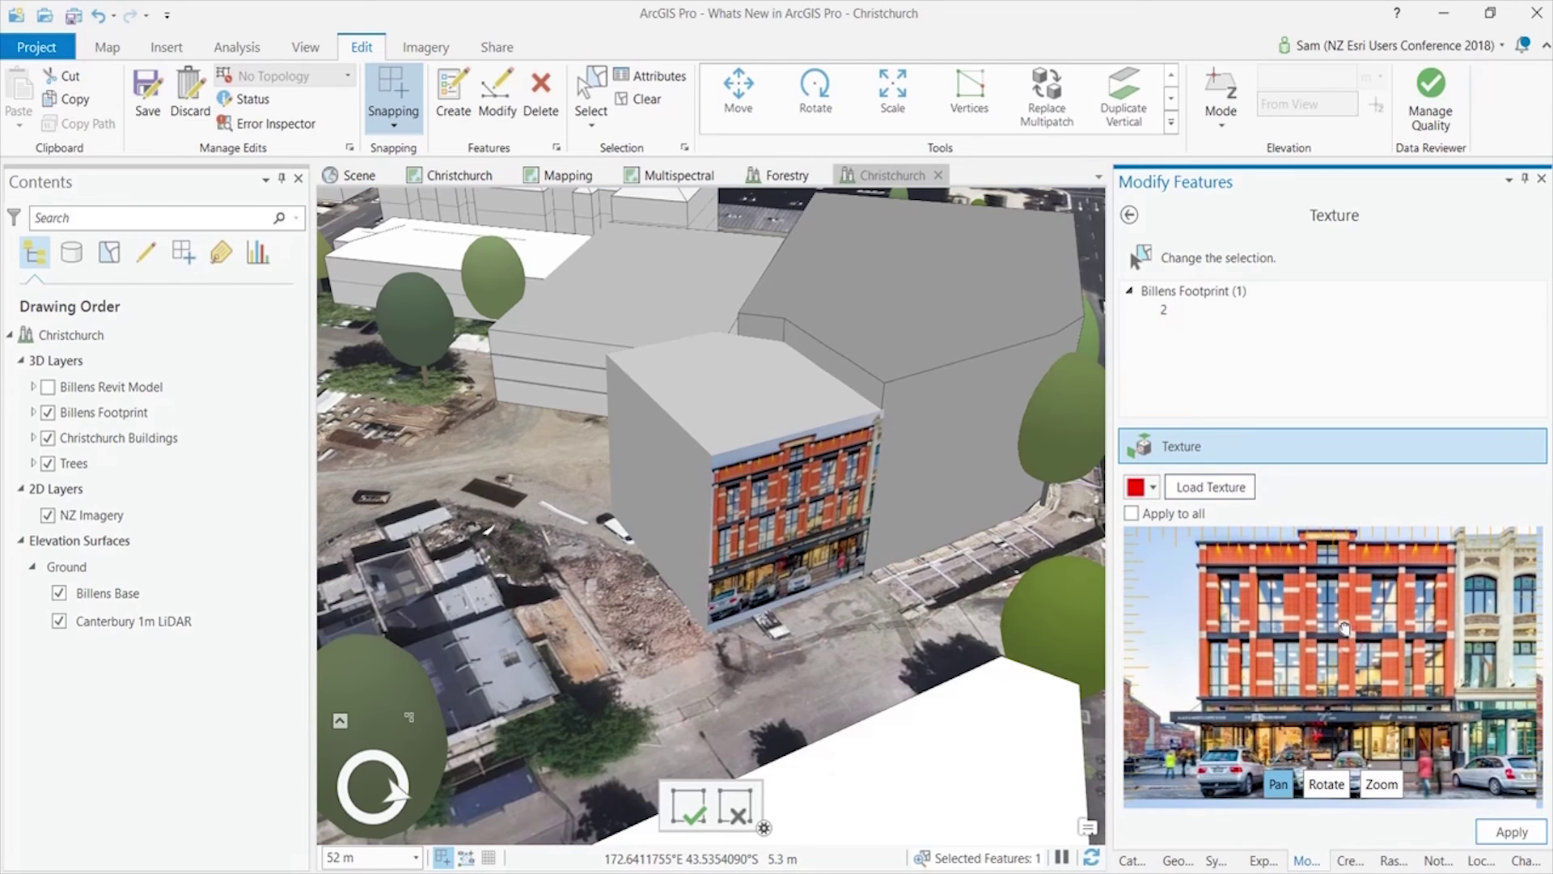
Apply Roof.JPG to the roof rotated about 180 degrees, commit, and clear the selection.
{"action": "left_click", "coordinate": [1245, 493]}
{"action": "left_click", "coordinate": [569, 229]}
{"action": "left_click", "coordinate": [698, 732]}
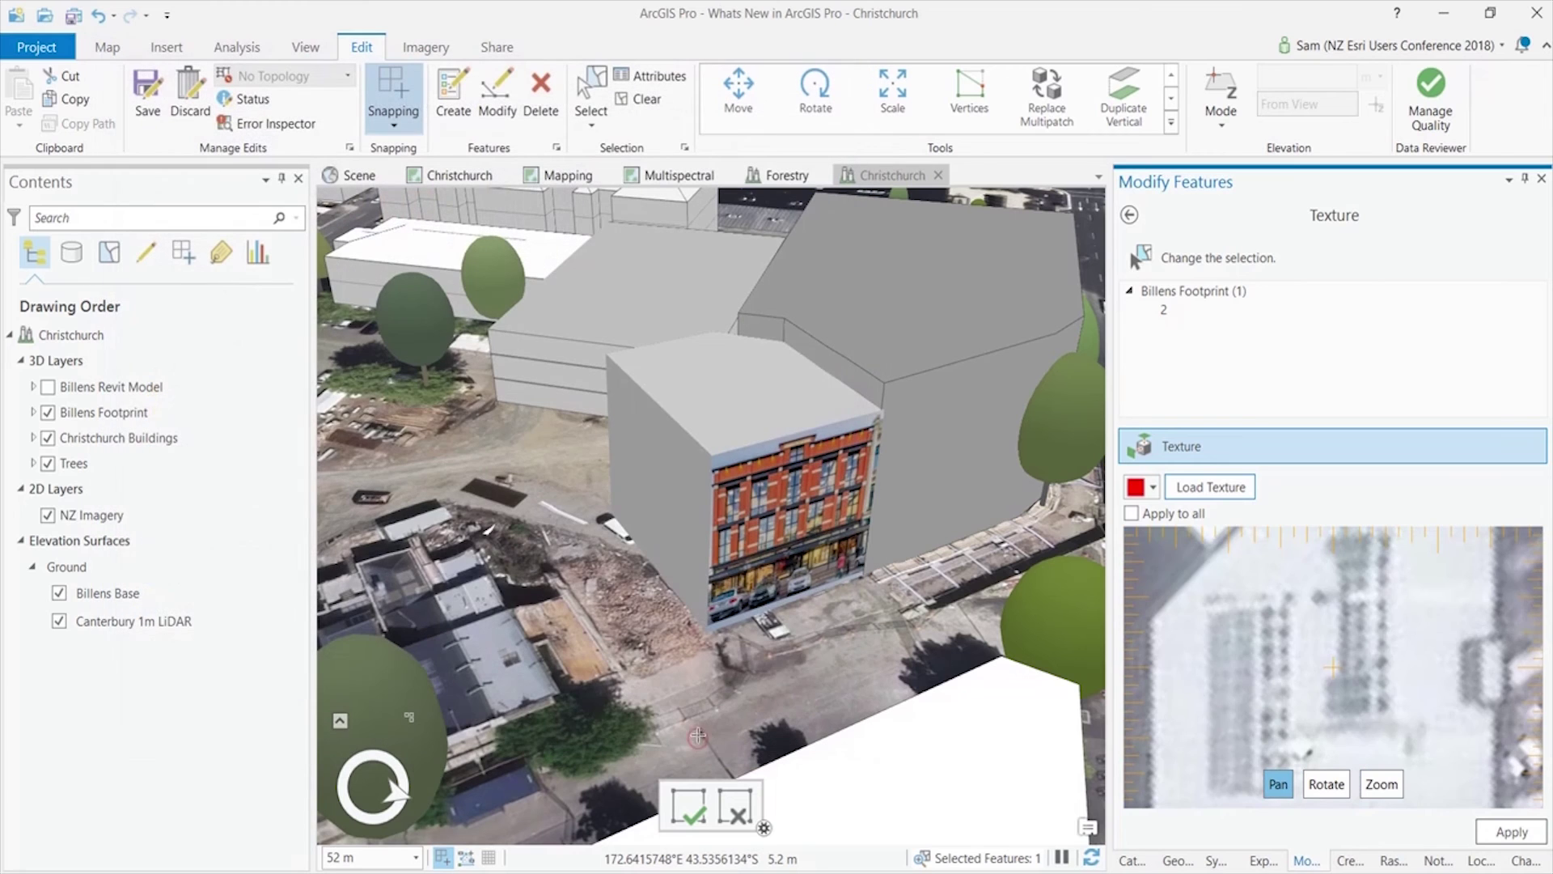
{"action": "left_click", "coordinate": [723, 410]}
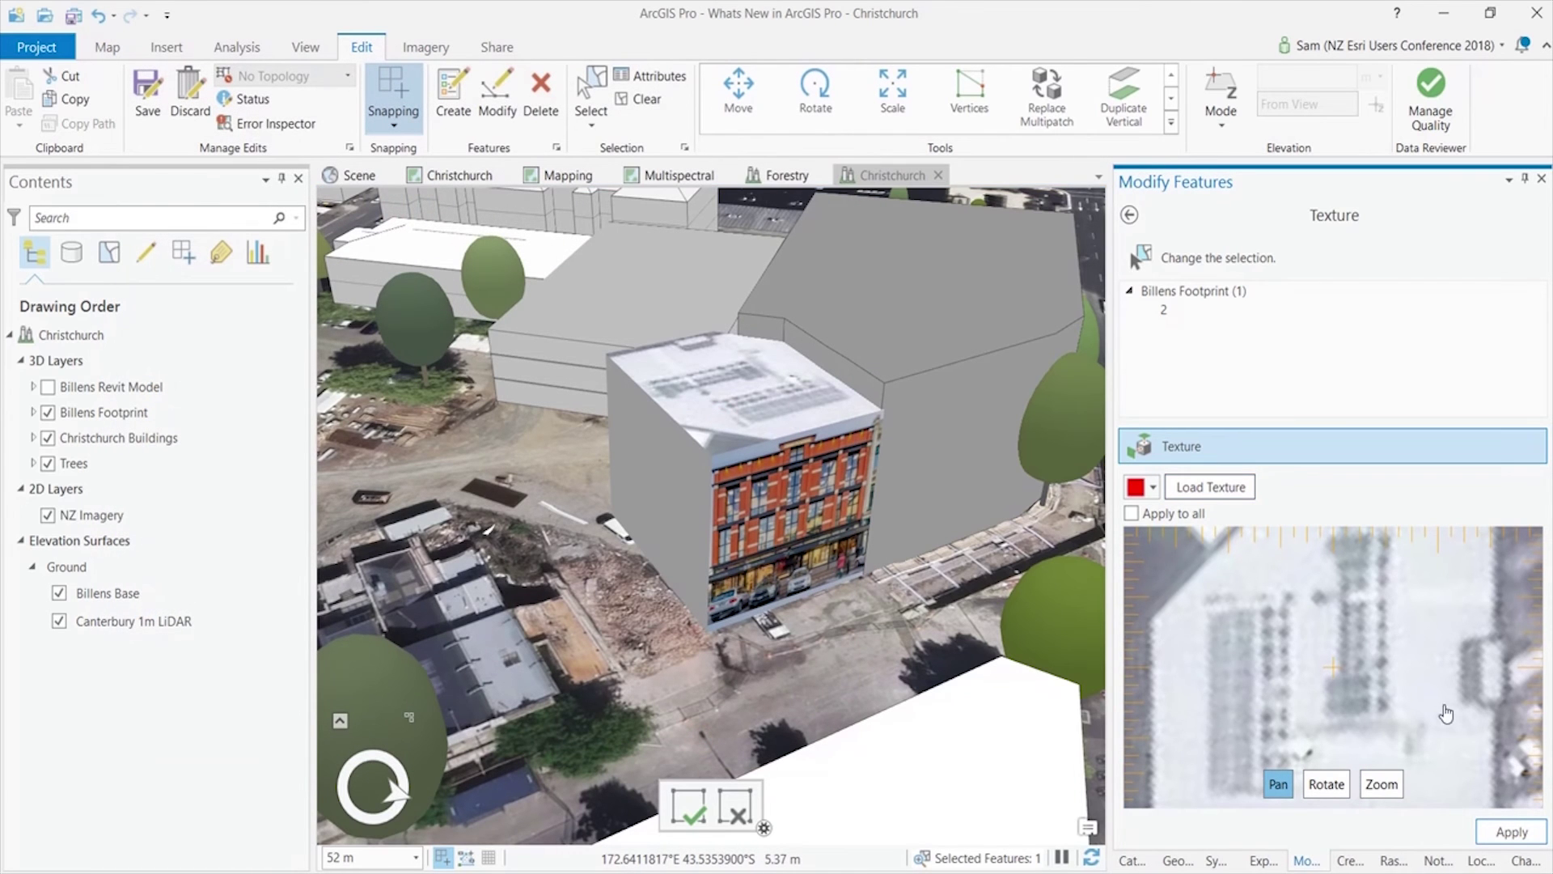
{"action": "left_click", "coordinate": [1336, 785]}
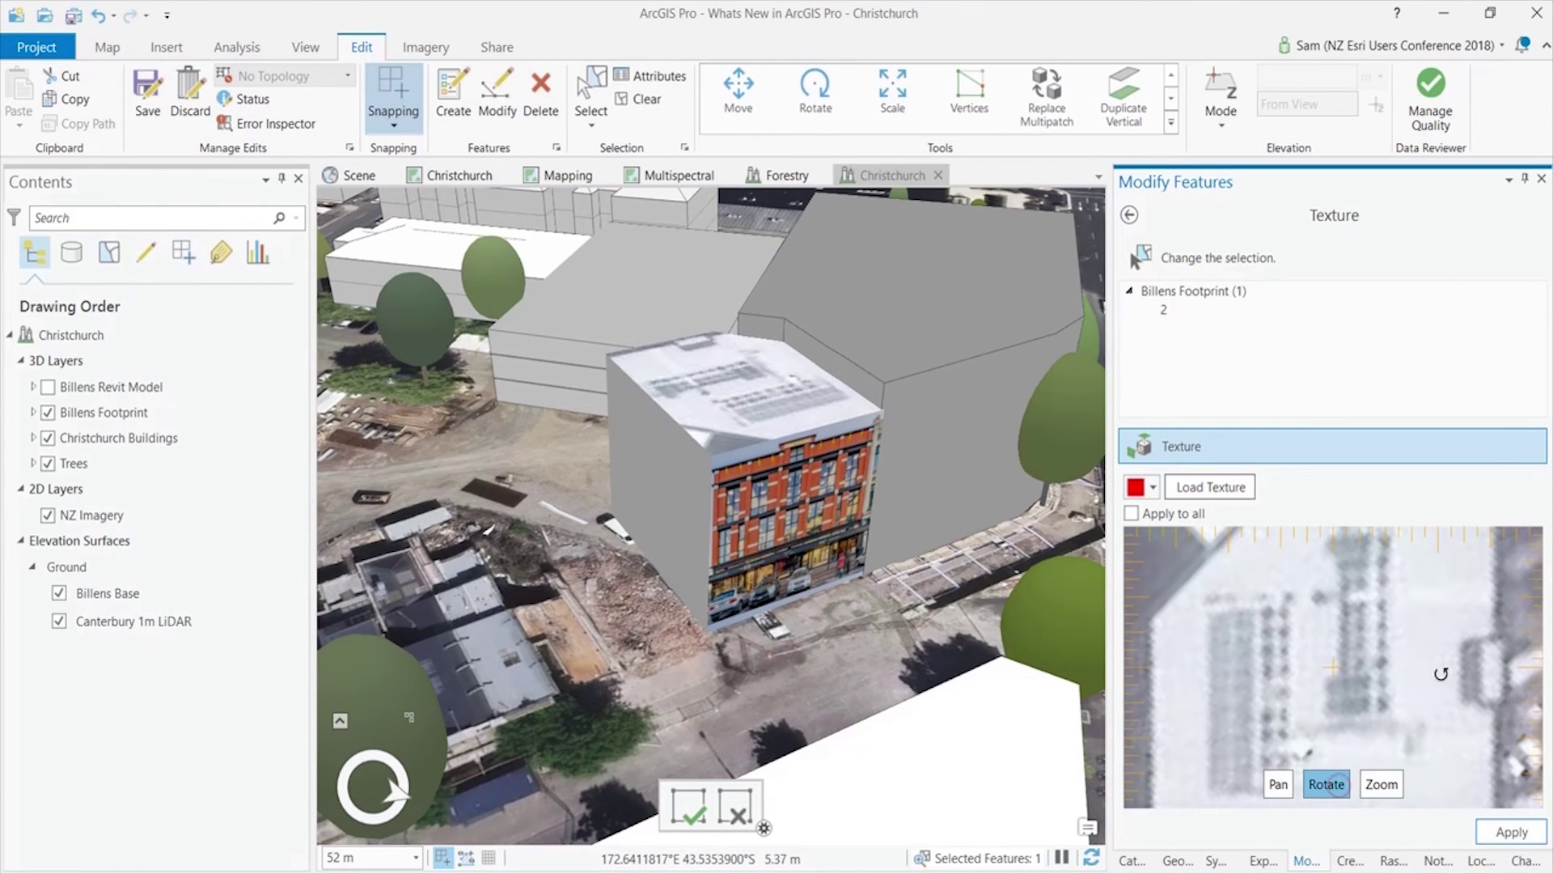
{"action": "left_click_drag", "start_coordinate": [1438, 679], "coordinate": [1214, 666]}
{"action": "left_click", "coordinate": [689, 806]}
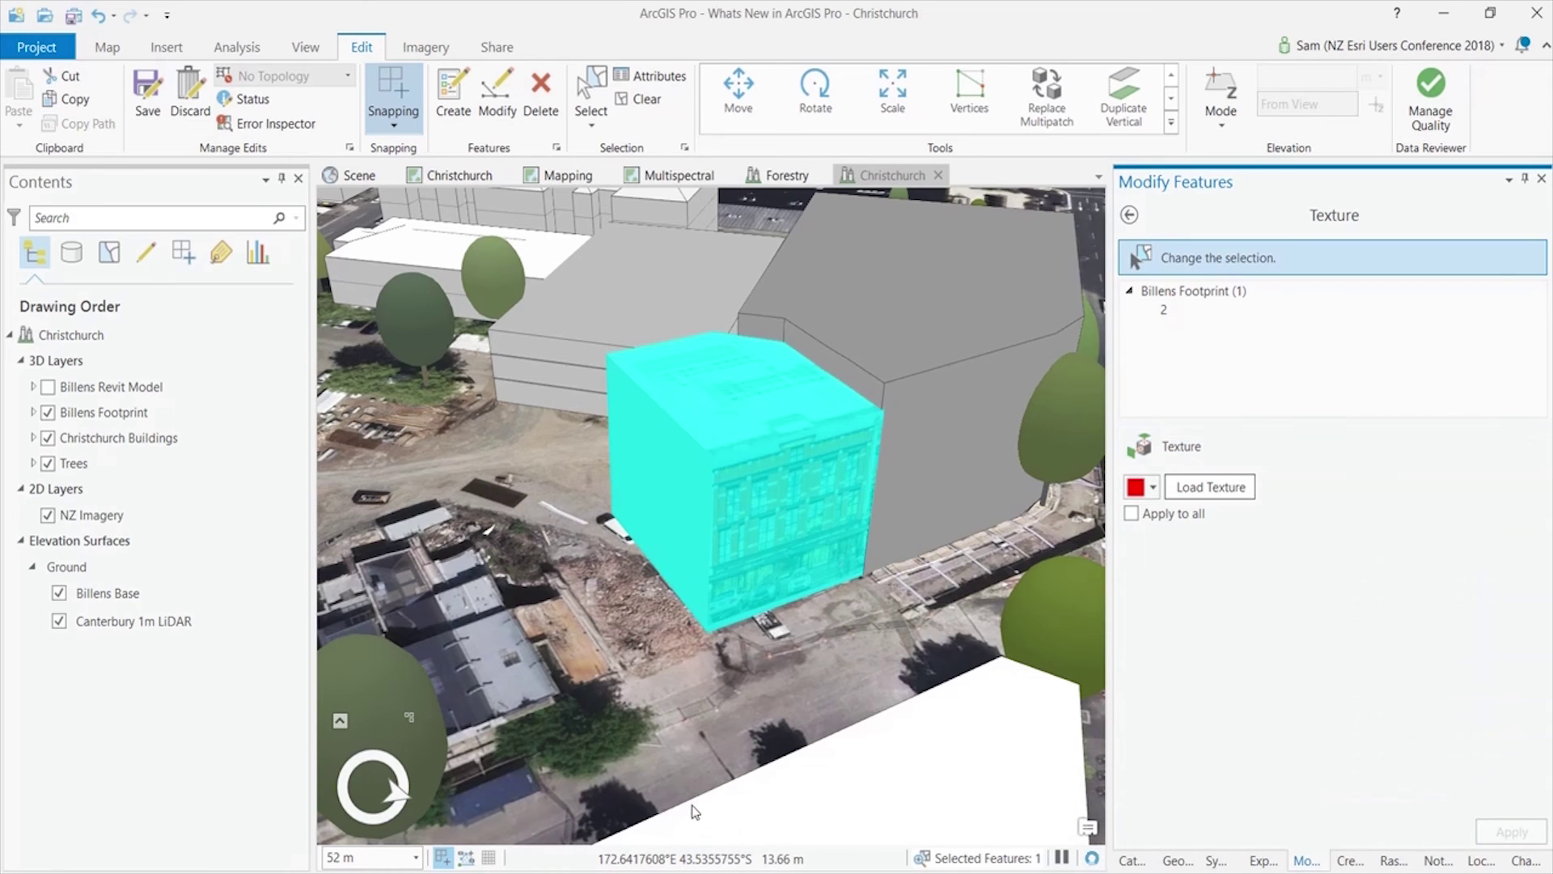
{"action": "left_click", "coordinate": [645, 98]}
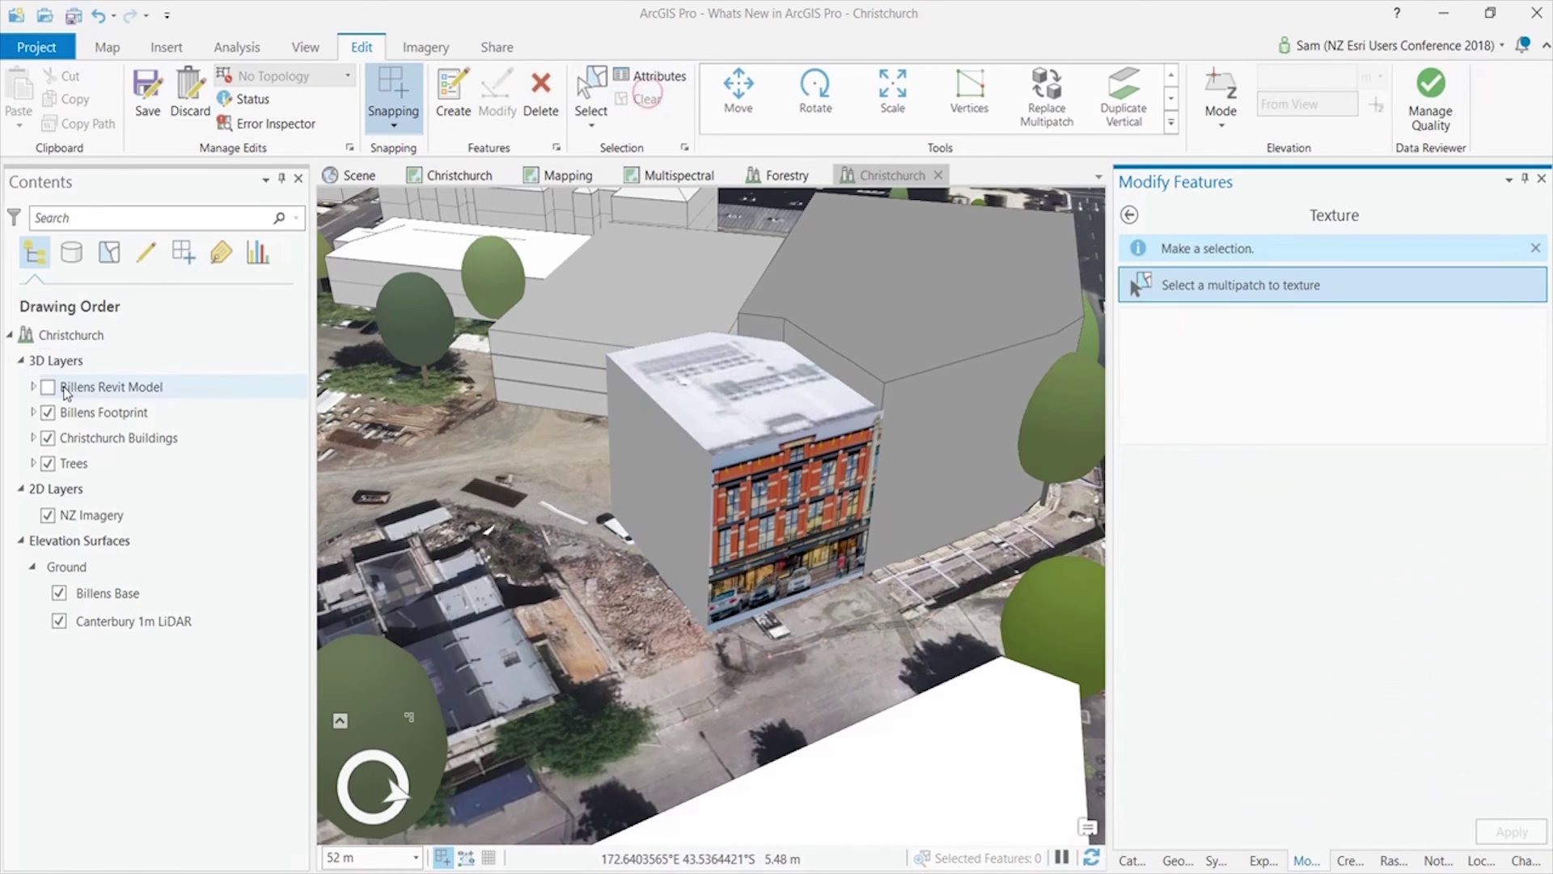
Expand Billens Building.rvt in Catalog and replace the Billens Footprint layer with Billens Revit Model.
{"action": "left_click", "coordinate": [1133, 859]}
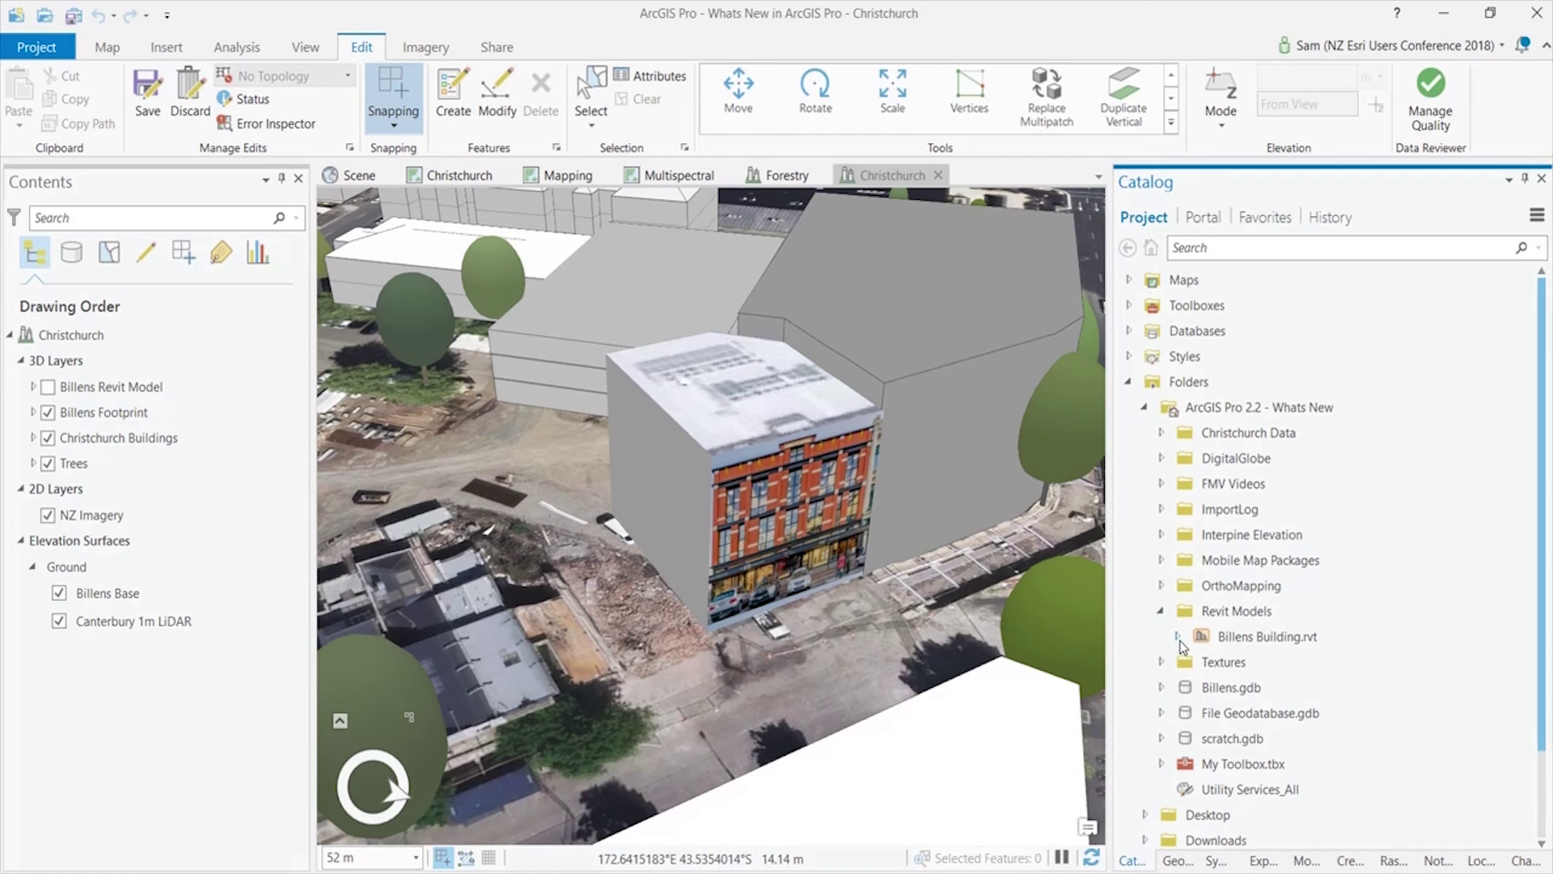
{"action": "left_click", "coordinate": [1178, 638]}
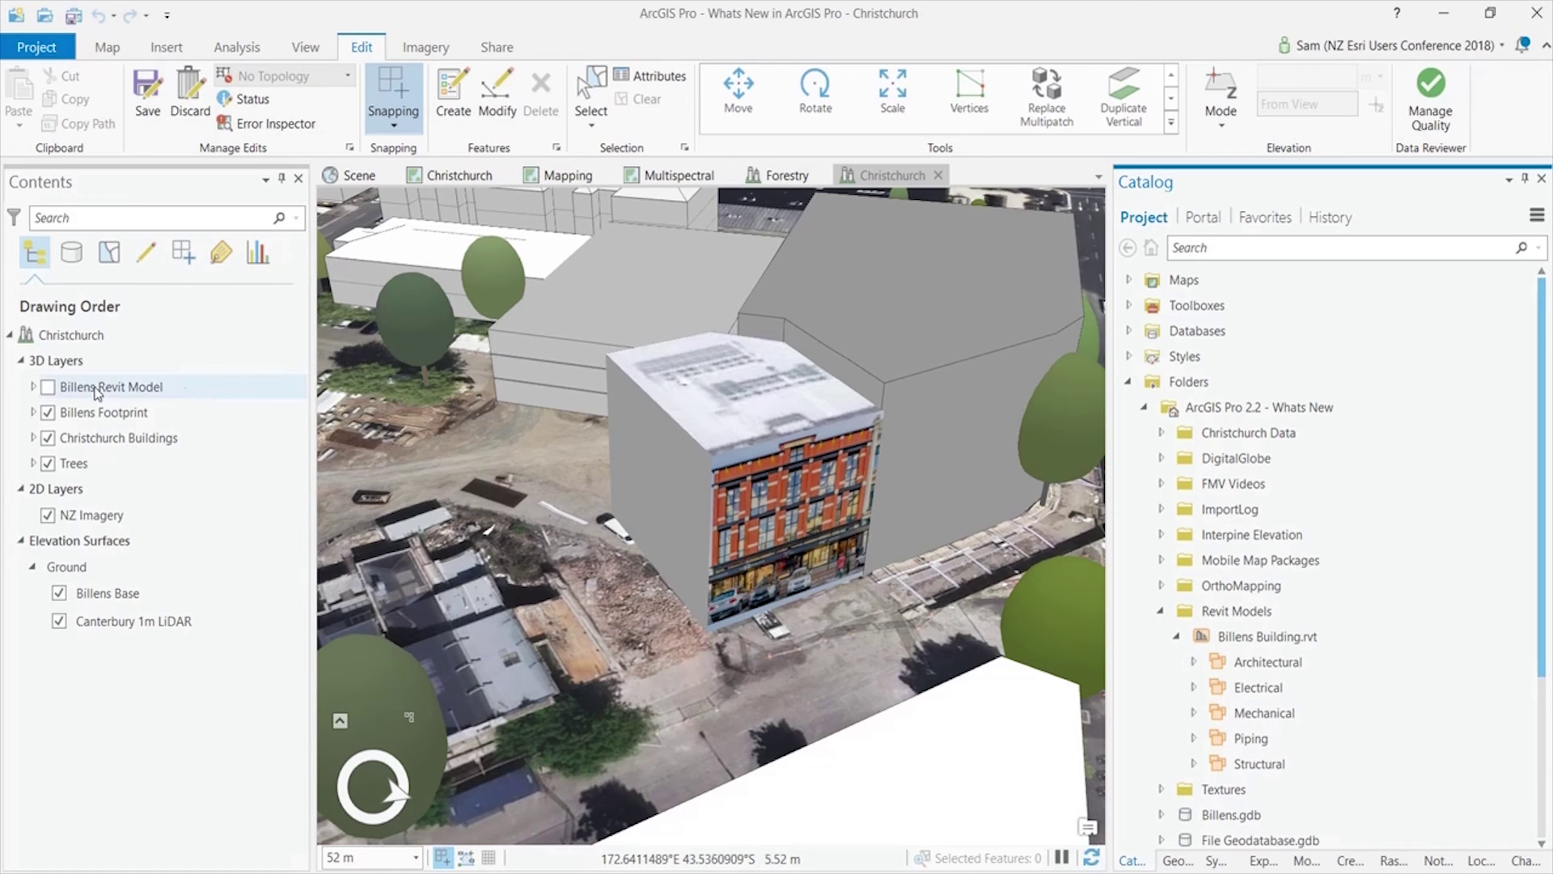
{"action": "left_click", "coordinate": [49, 414]}
{"action": "left_click", "coordinate": [48, 386]}
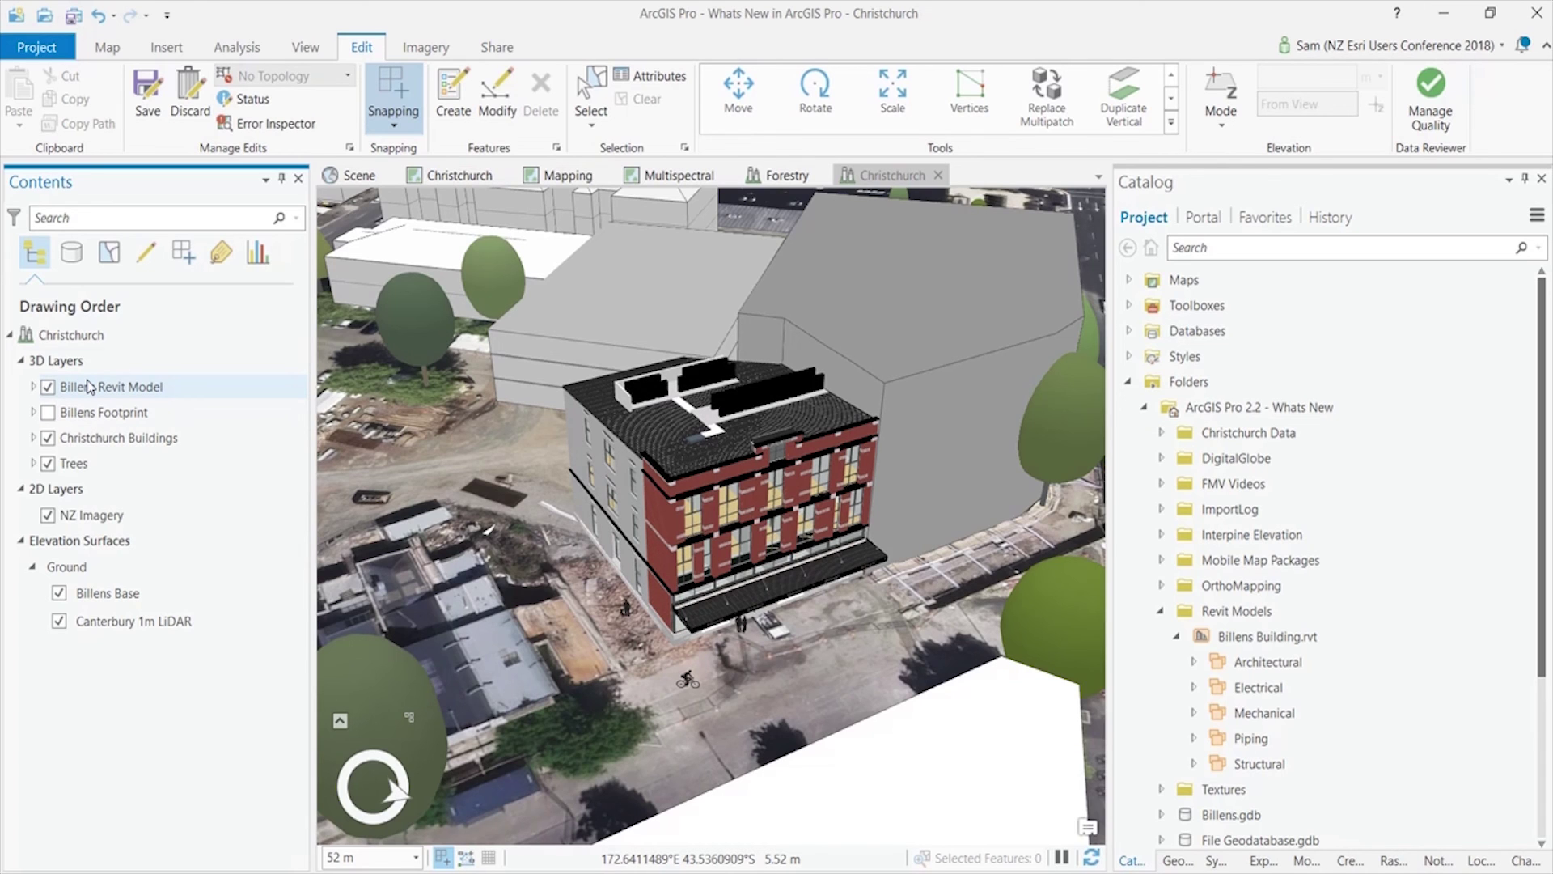
{"action": "left_click", "coordinate": [229, 50]}
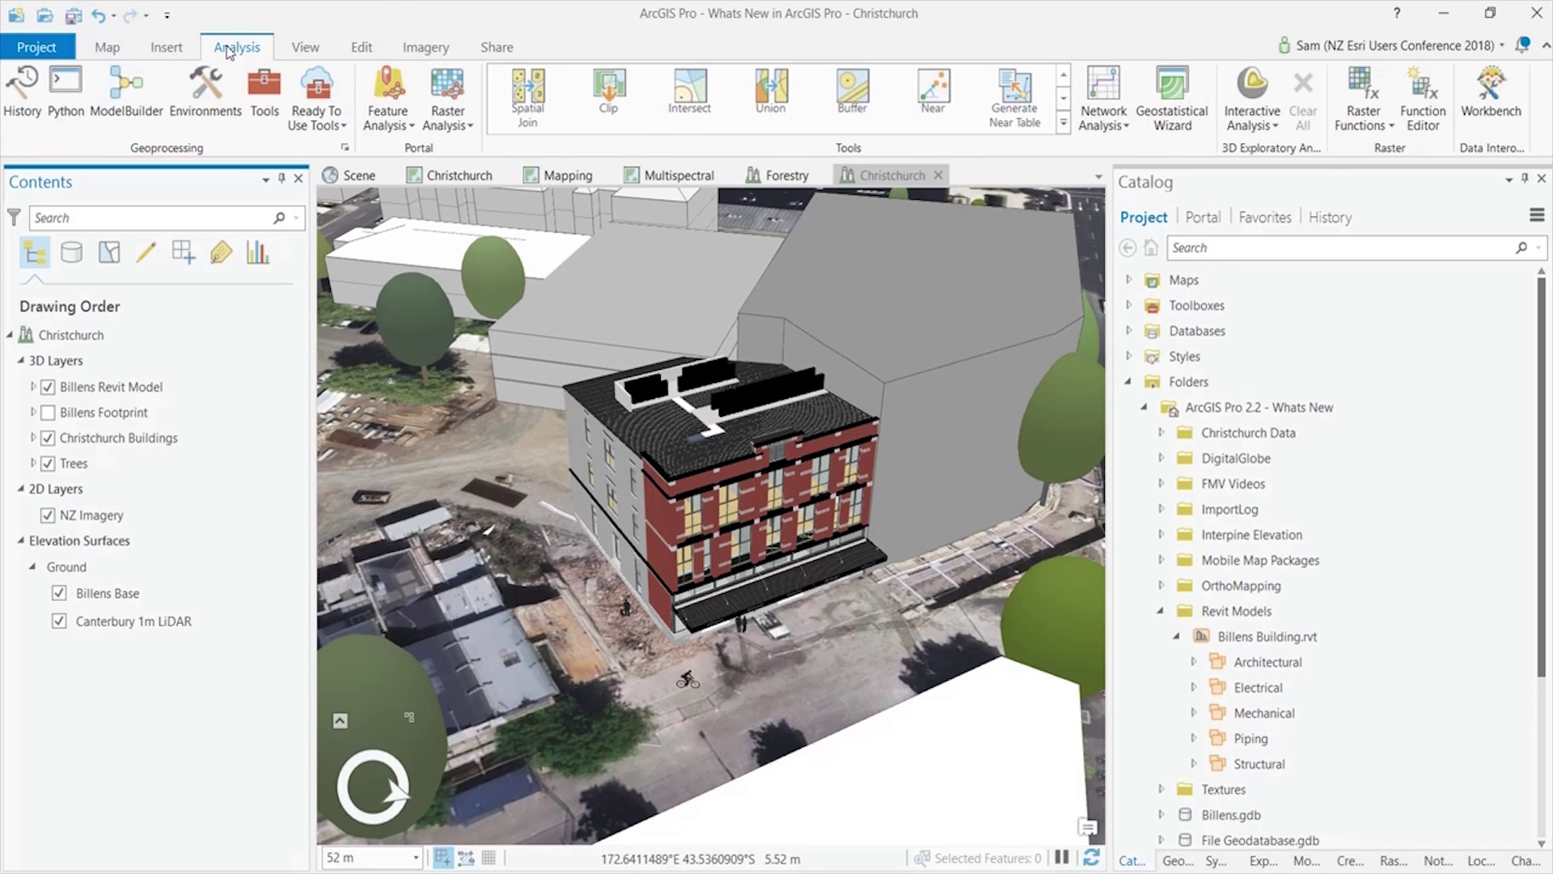
Place an interactive Slice plane with two clicks and drag it into the Billens Revit building.
{"action": "left_click", "coordinate": [1267, 127]}
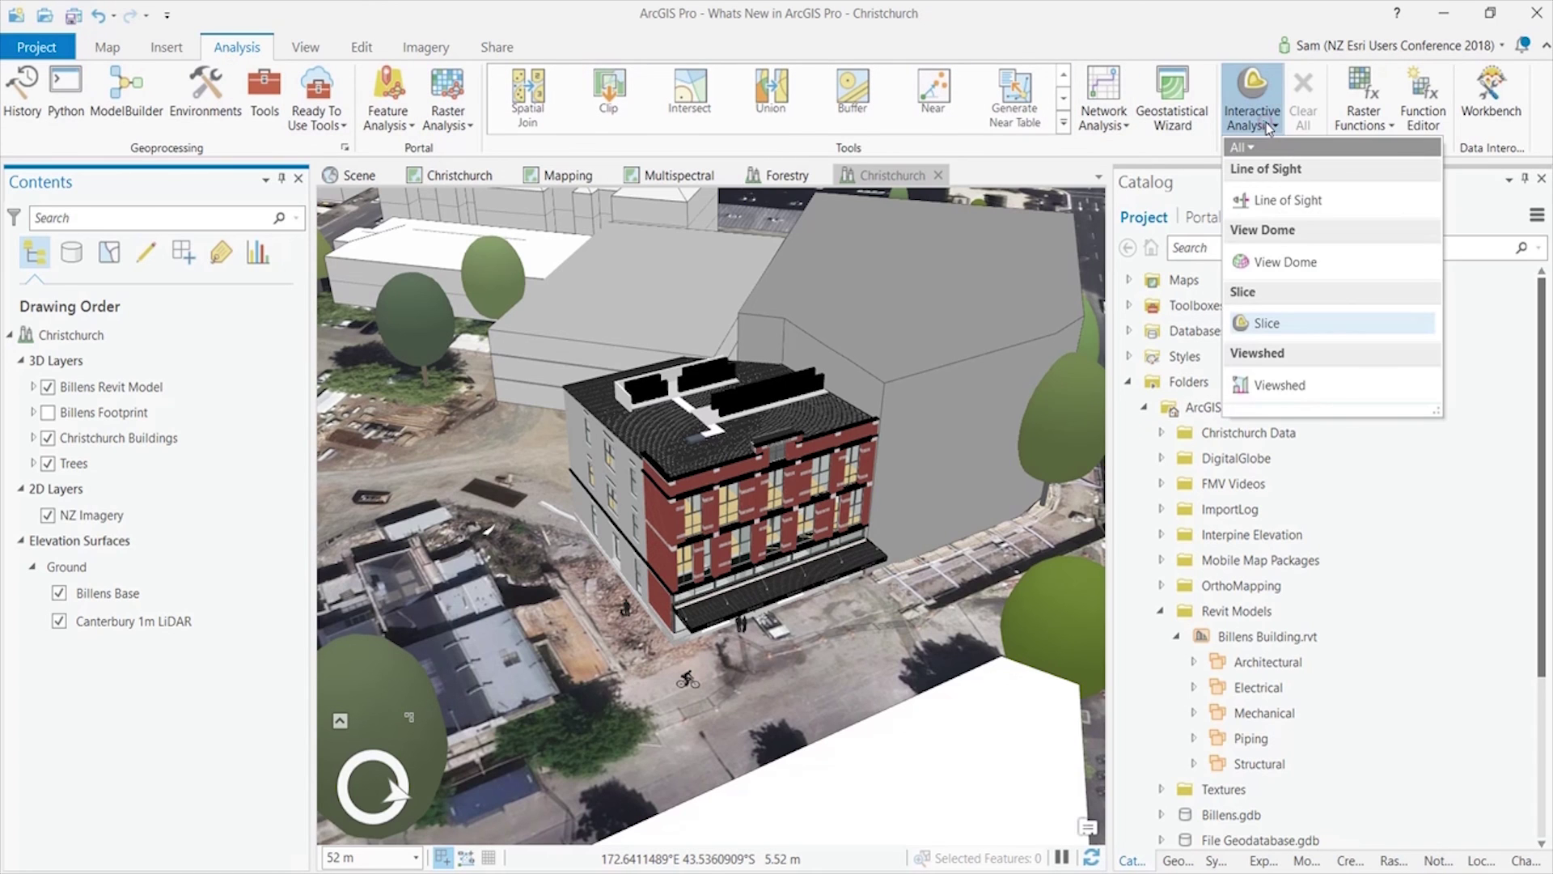
{"action": "left_click", "coordinate": [1259, 324]}
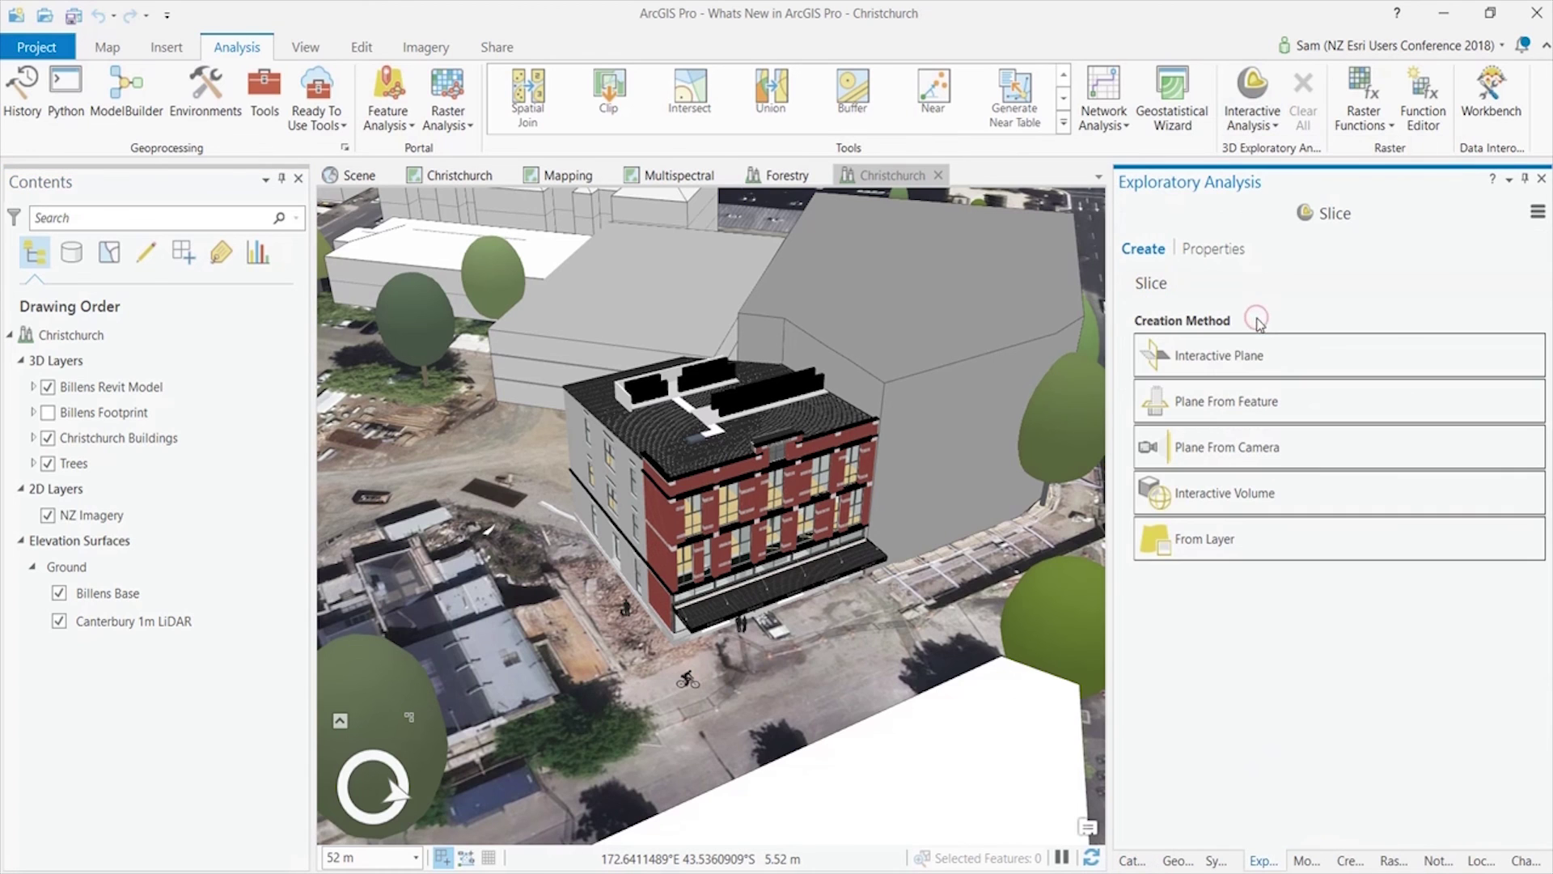
{"action": "left_click", "coordinate": [1303, 358]}
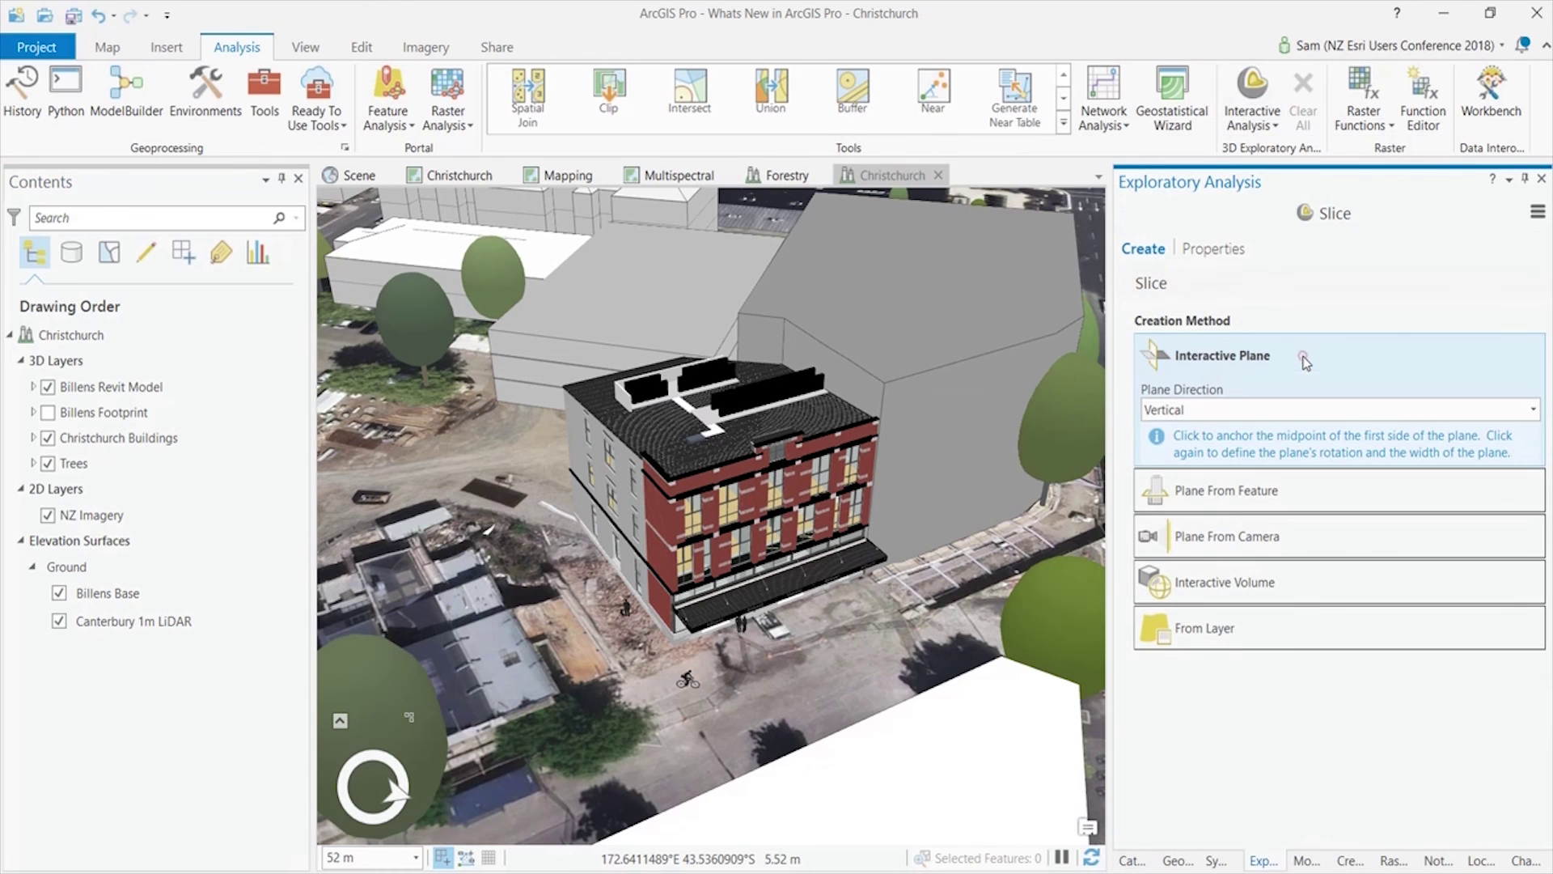
{"action": "left_click", "coordinate": [476, 466]}
{"action": "left_click", "coordinate": [671, 714]}
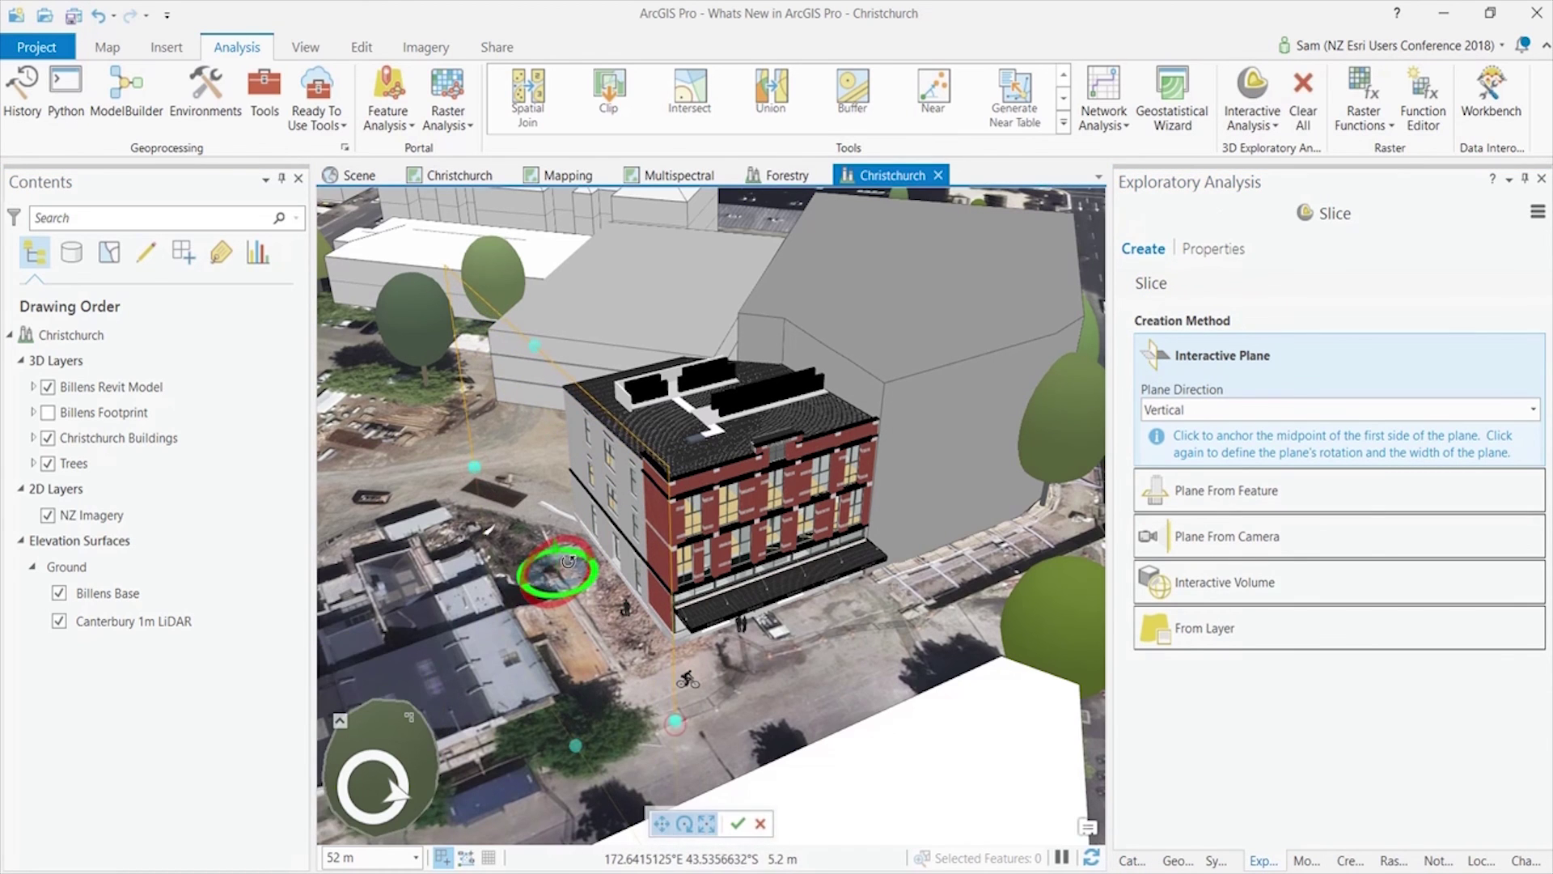
{"action": "left_click_drag", "start_coordinate": [586, 566], "coordinate": [702, 544]}
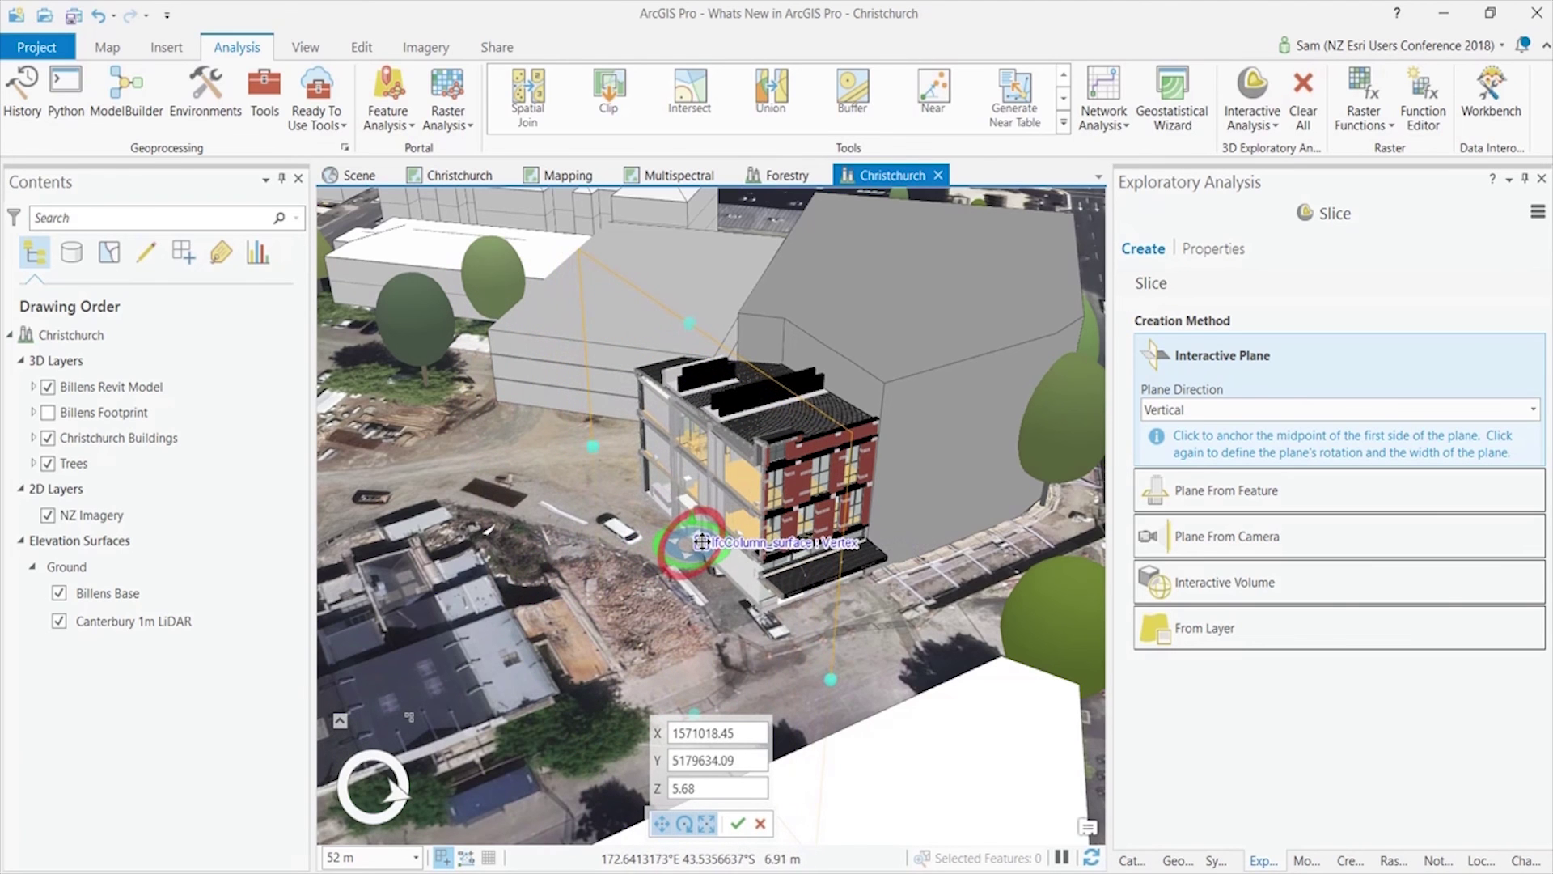
Jump to the Christchurch Office bookmark to look into the sliced building's interior.
{"action": "left_click", "coordinate": [108, 49]}
{"action": "left_click", "coordinate": [252, 93]}
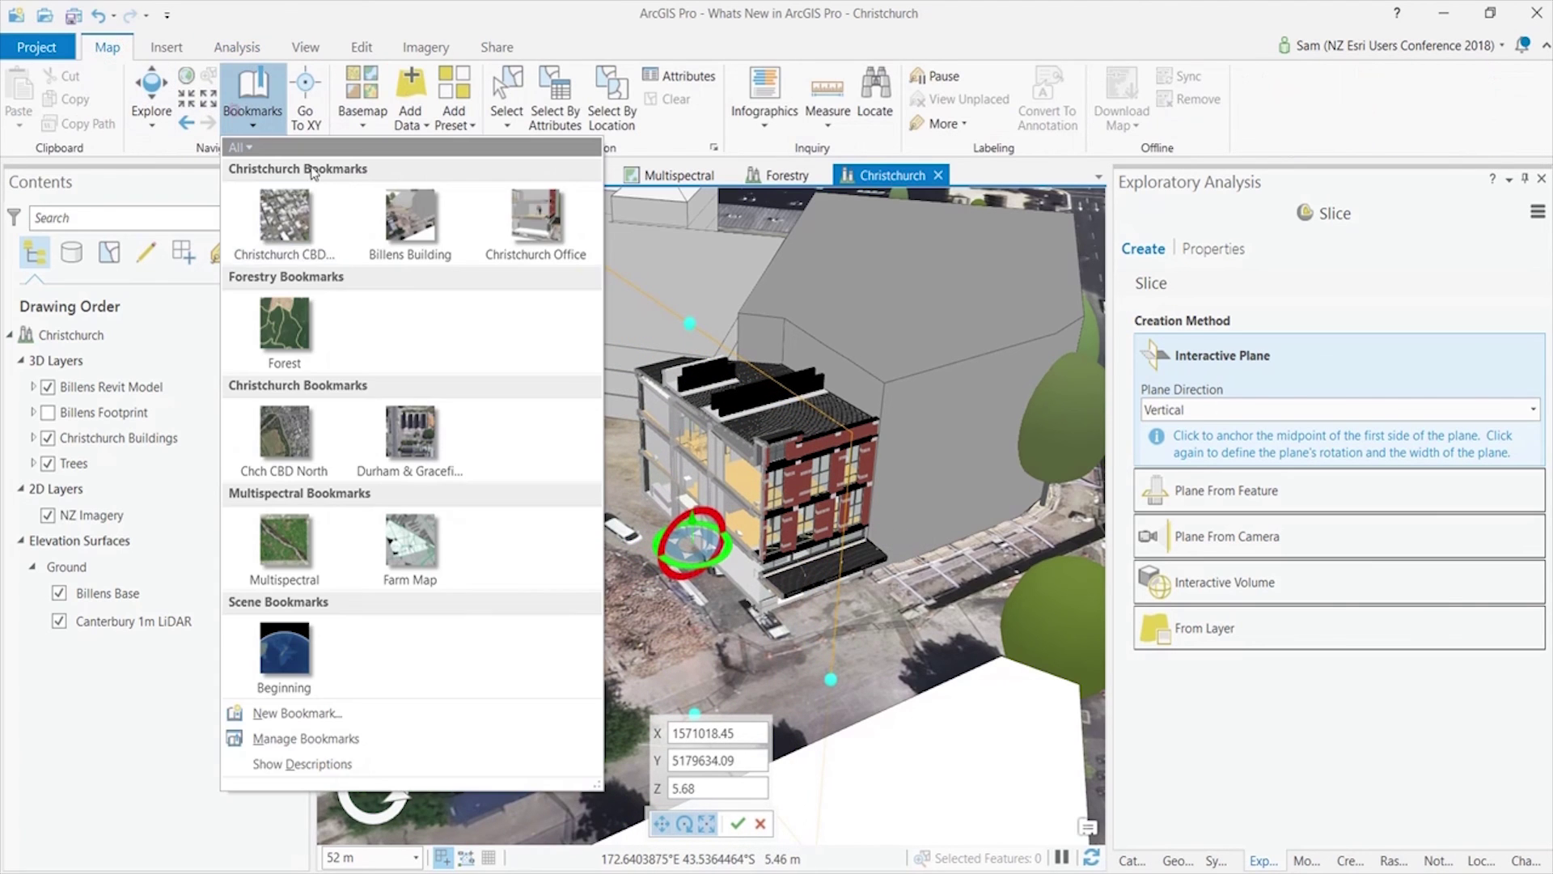
{"action": "left_click", "coordinate": [553, 272]}
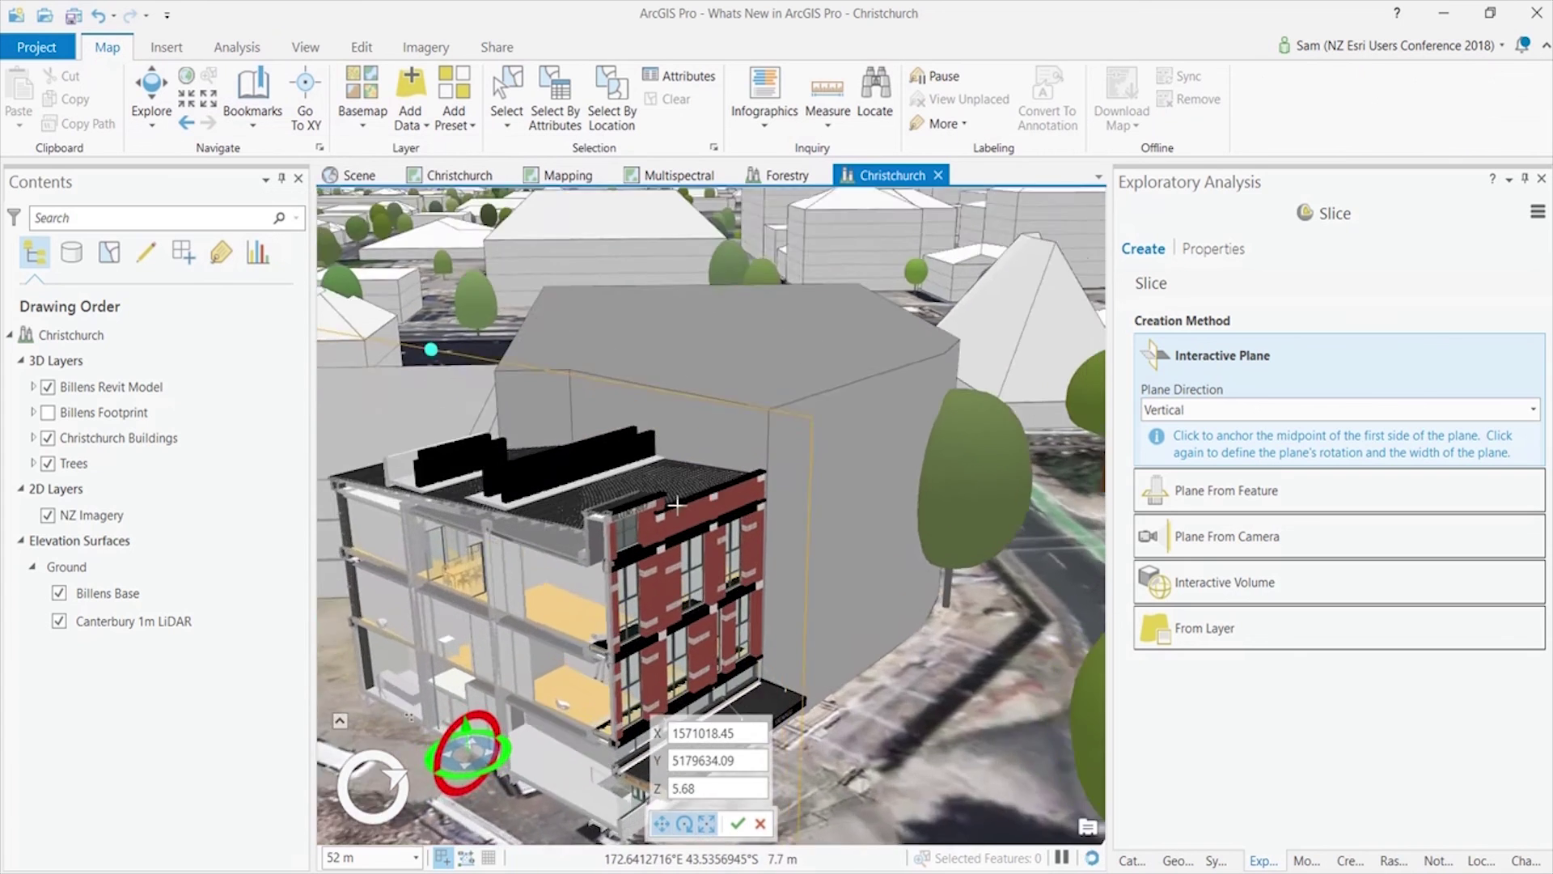